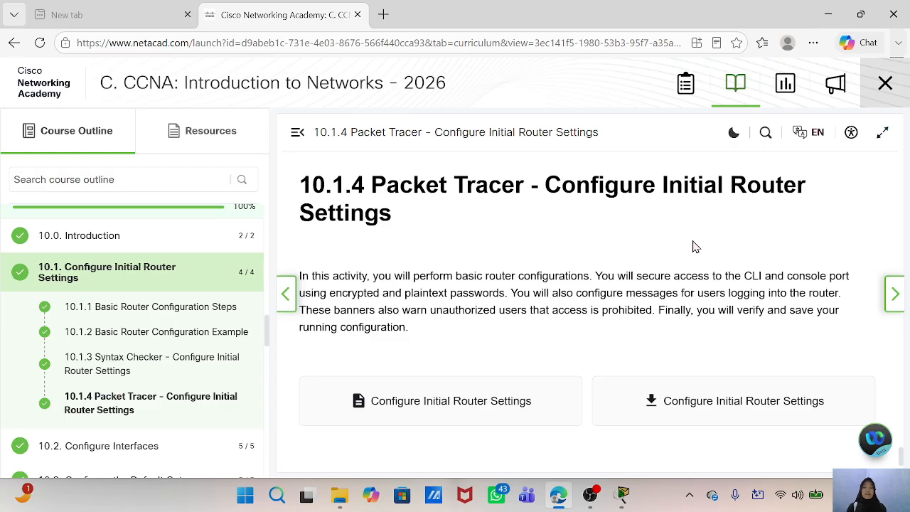
- Switch from the course page to the open Configure Initial Router Settings activity in Packet Tracer
scroll(526, 269, down, 1)
scroll(526, 269, up, 2)
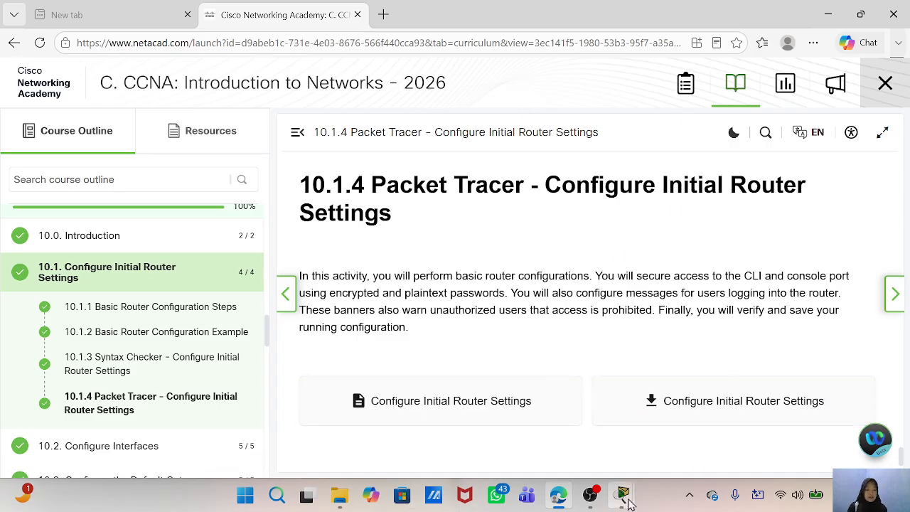
mouse_move(623, 496)
click(558, 426)
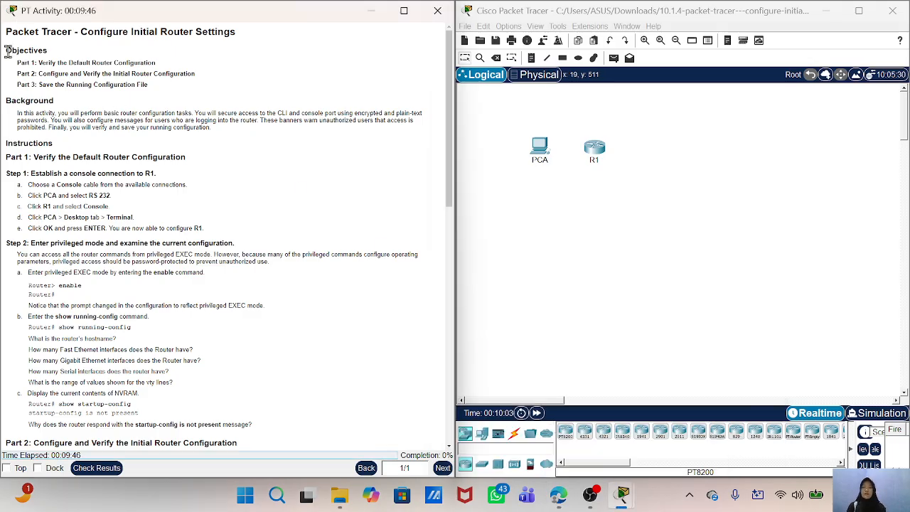
- Read through the activity's objectives, background and instructions for configuring the router
drag(5, 48, 327, 88)
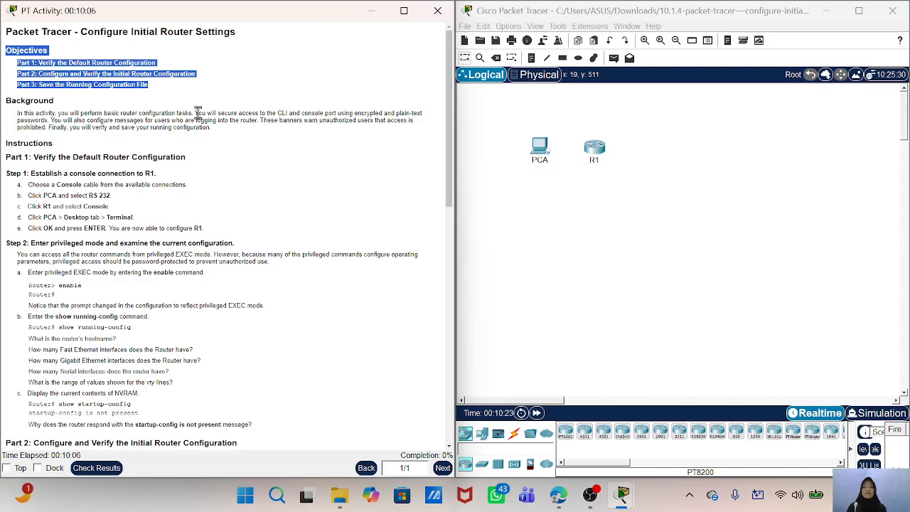
click(13, 111)
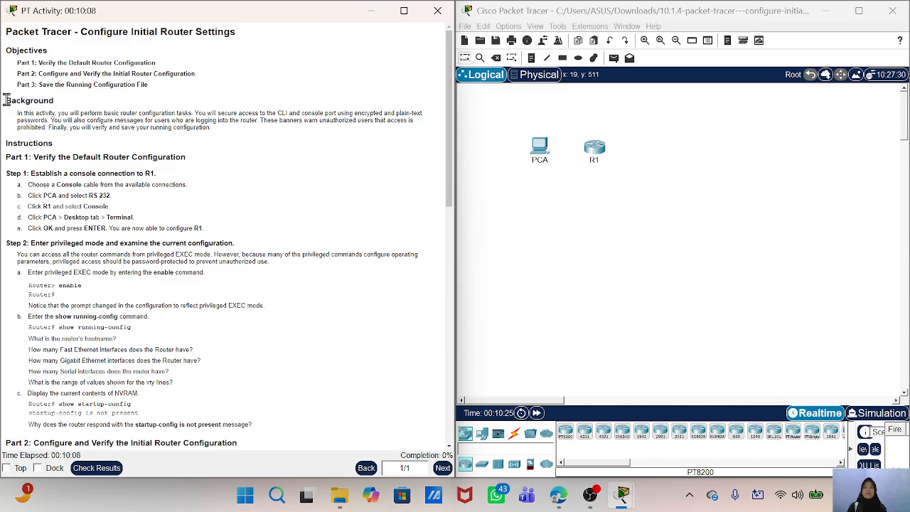
drag(8, 102, 359, 135)
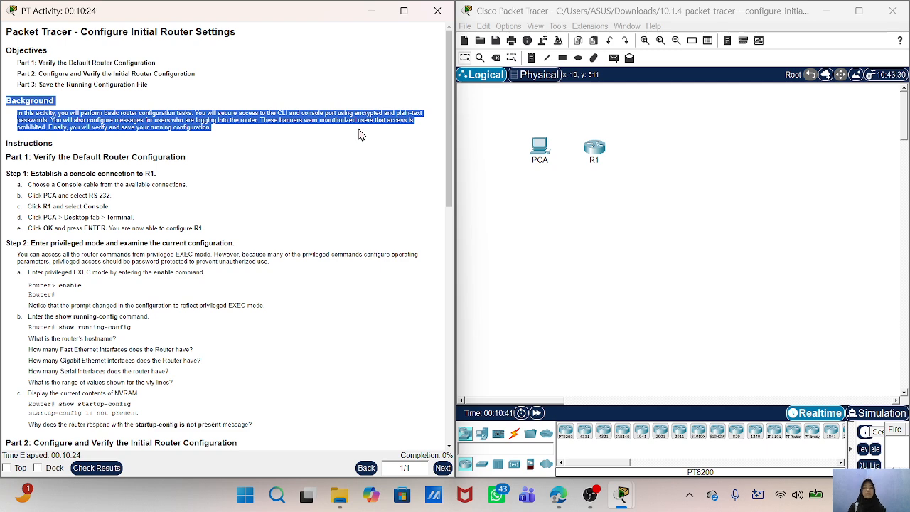
right_click(83, 192)
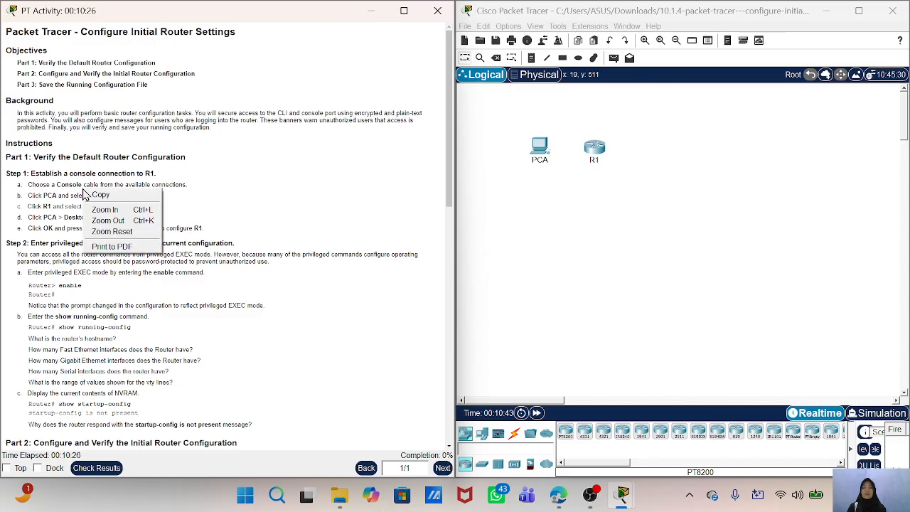
click(83, 175)
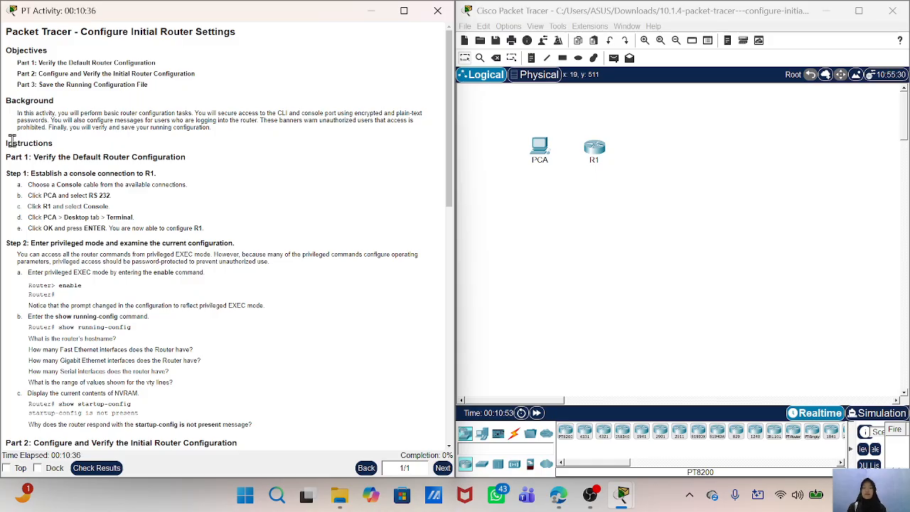
scroll(118, 228, down, 10)
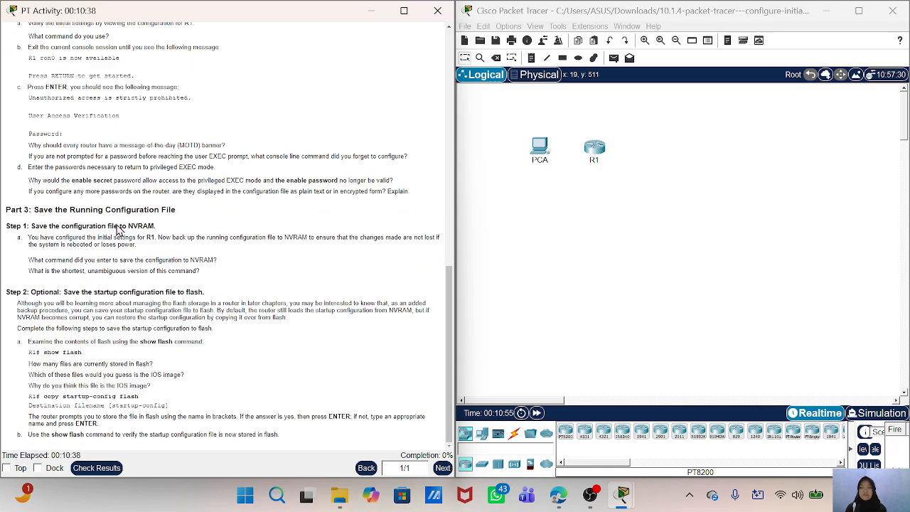
scroll(118, 227, up, 10)
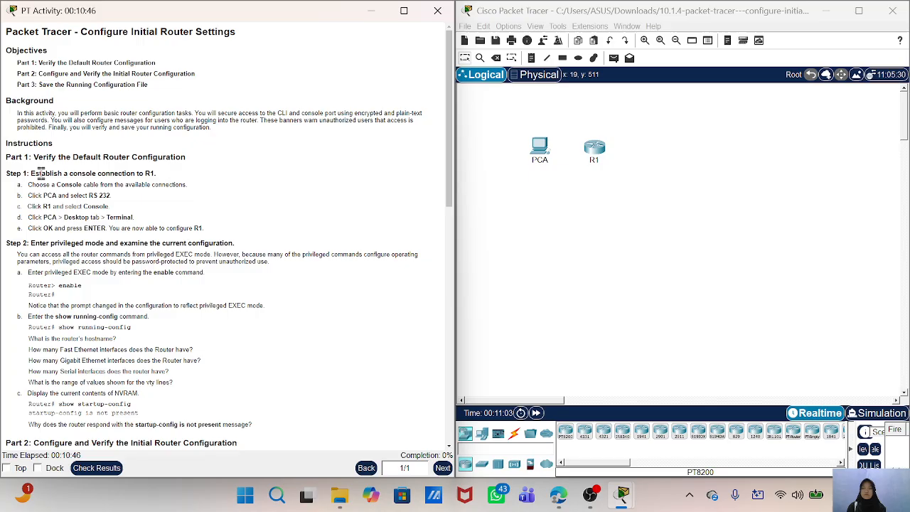
scroll(131, 242, down, 2)
scroll(132, 242, down, 2)
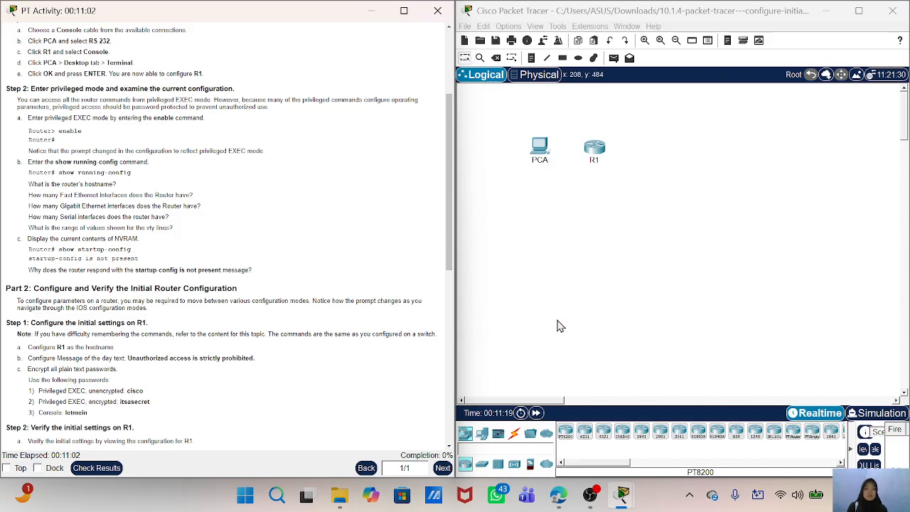
- Connect a Console cable from PCA's RS 232 port to R1's Console port
click(513, 433)
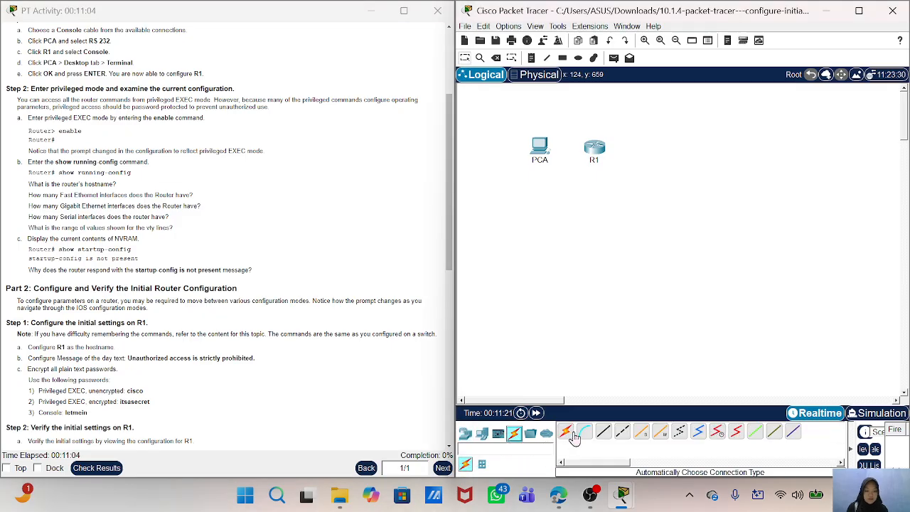
click(584, 434)
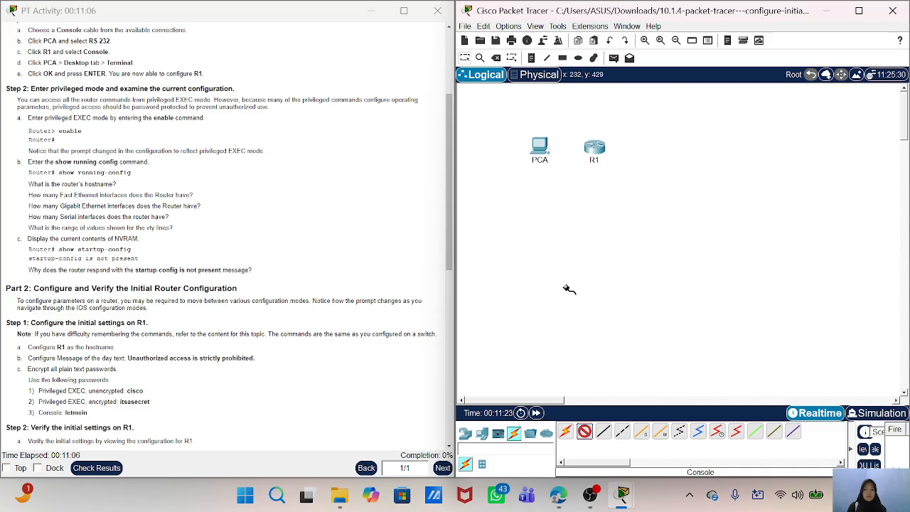
click(542, 150)
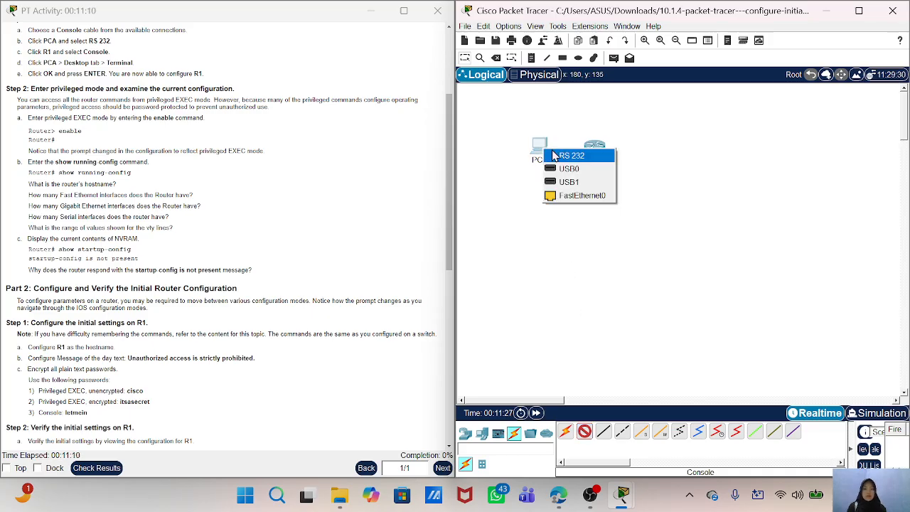
click(569, 156)
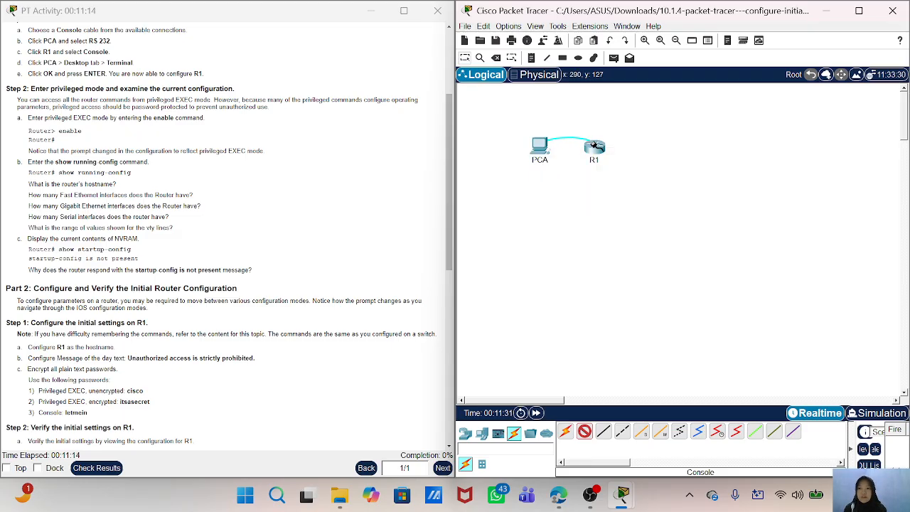
click(594, 146)
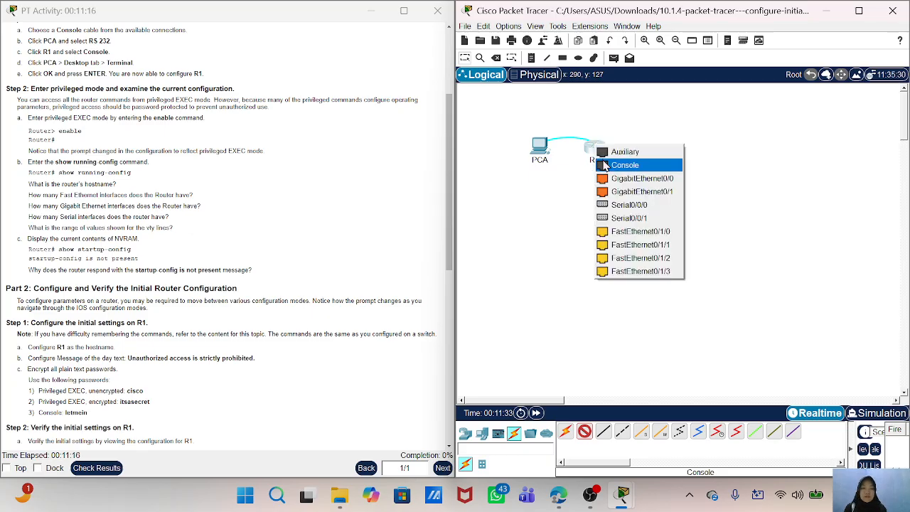
click(606, 165)
- Open PCA's Terminal with the default port configuration, start the router's command-line session, and place the window beside the instructions
scroll(149, 141, down, 1)
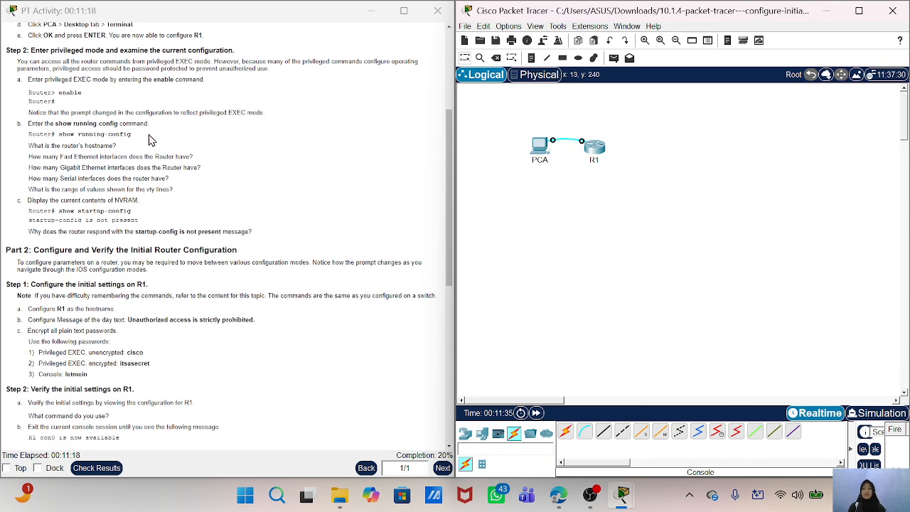
scroll(150, 140, up, 1)
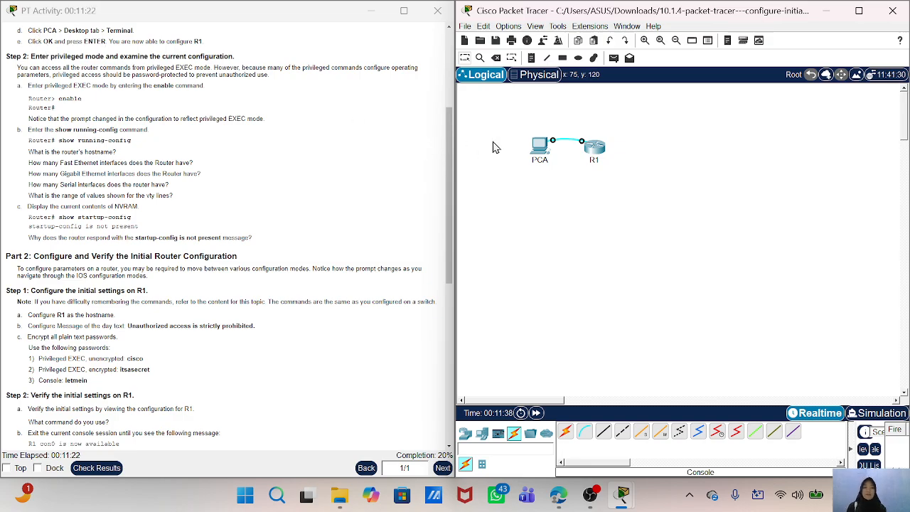
click(541, 146)
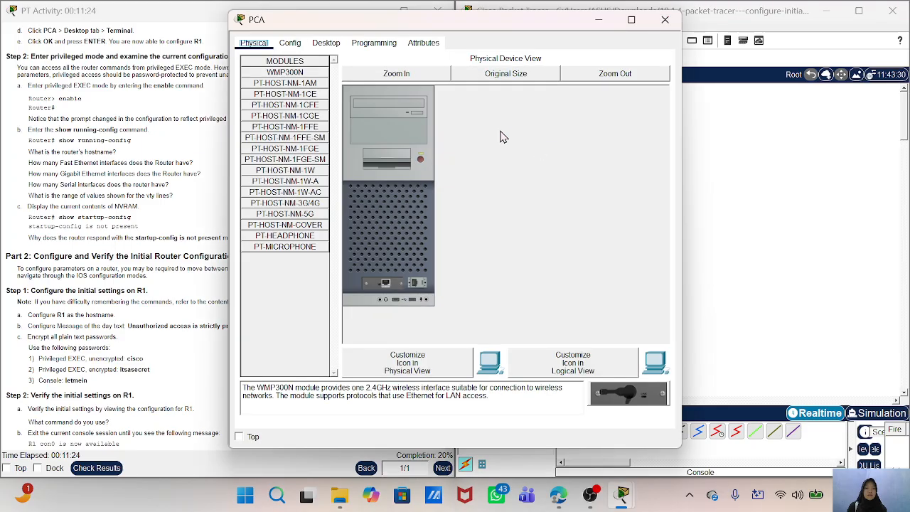
drag(348, 27, 557, 77)
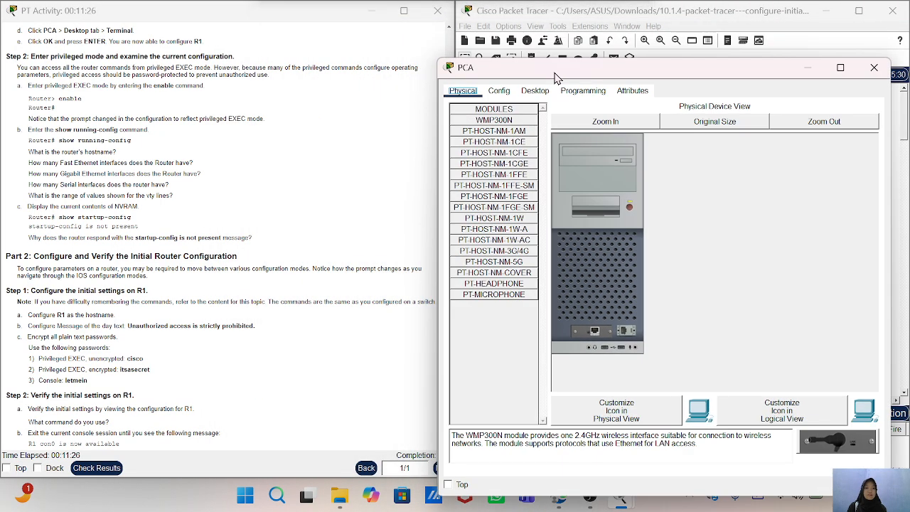
click(535, 90)
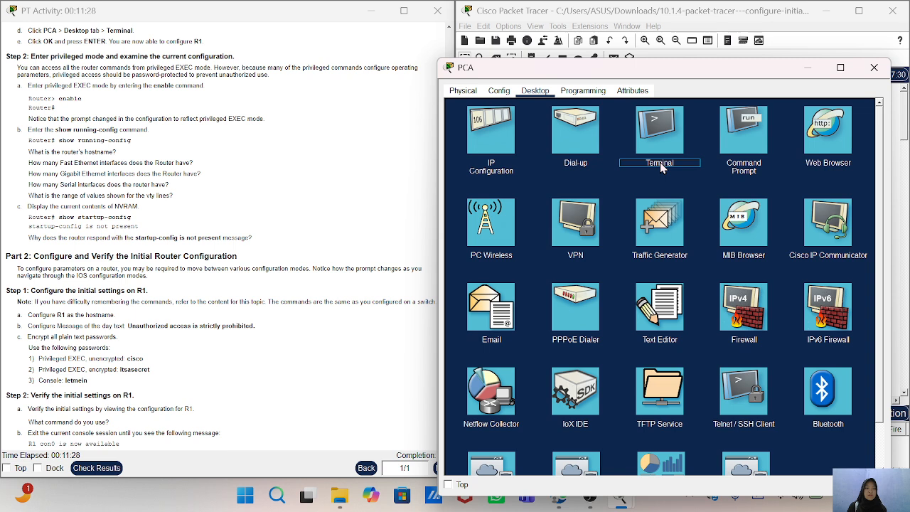
click(661, 165)
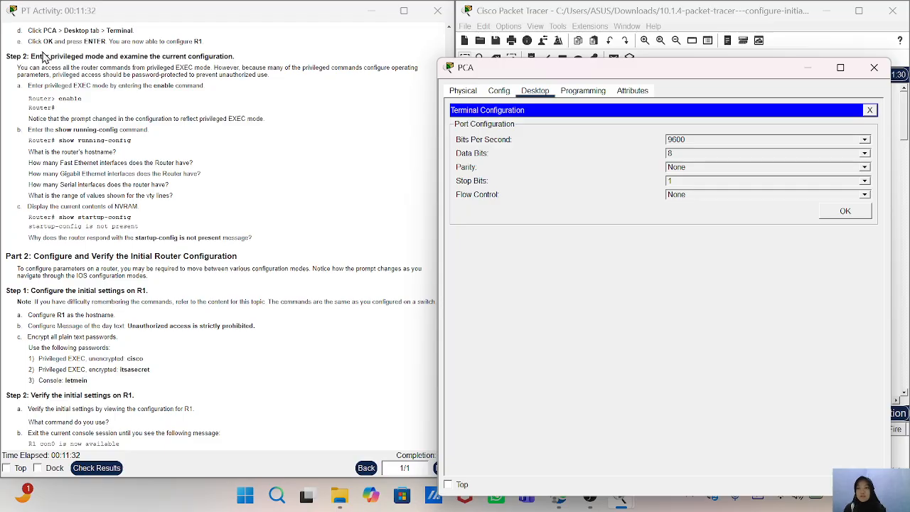
click(839, 213)
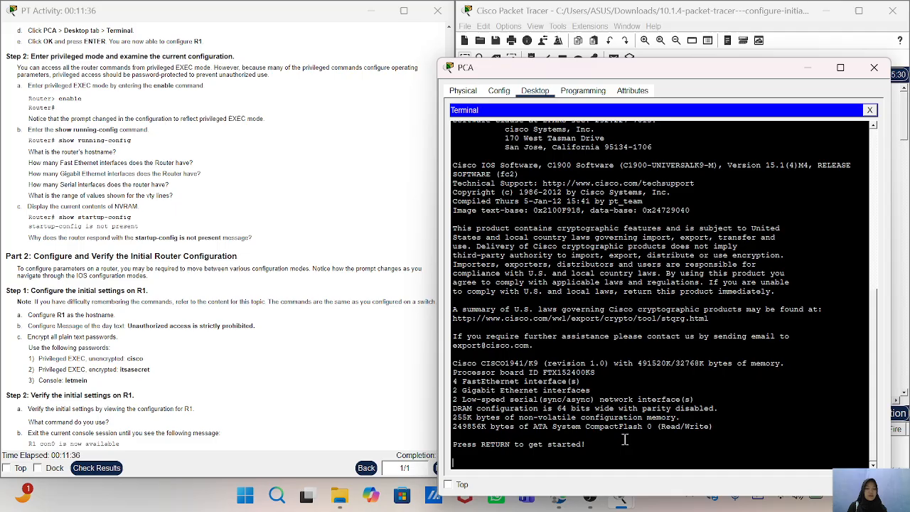
key(Return)
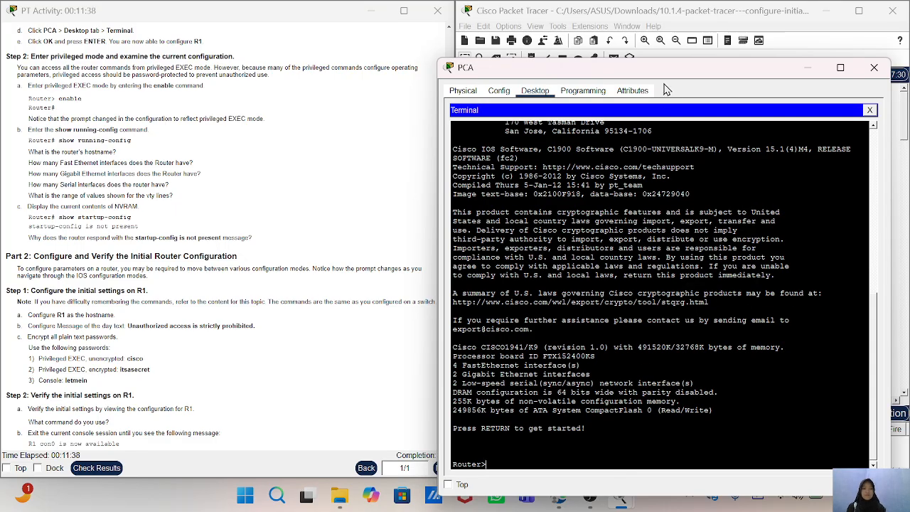
drag(668, 68, 693, 40)
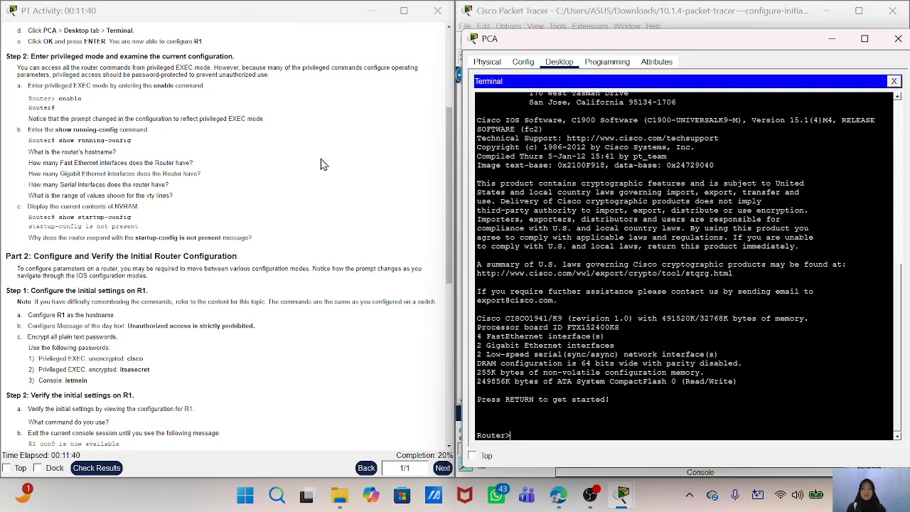
- Review the activity instructions on entering privileged mode and examining the router's current configuration
scroll(321, 164, down, 2)
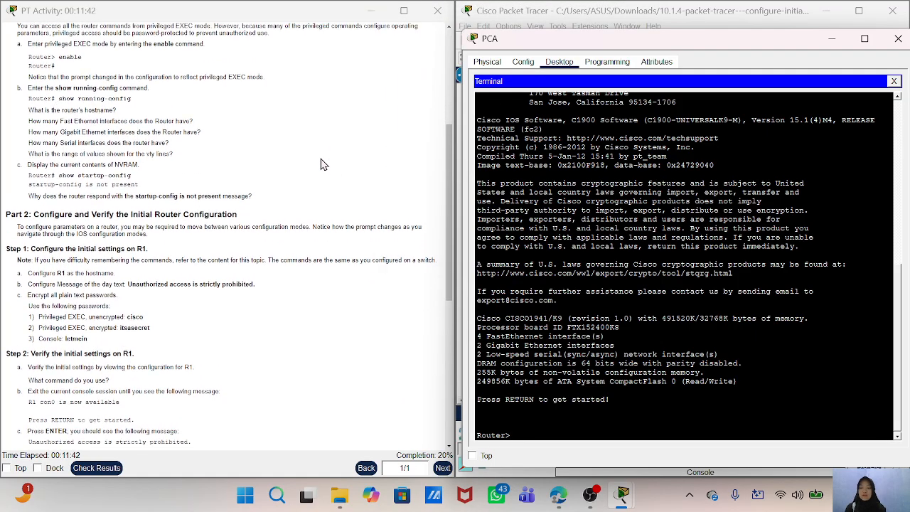
scroll(321, 164, up, 3)
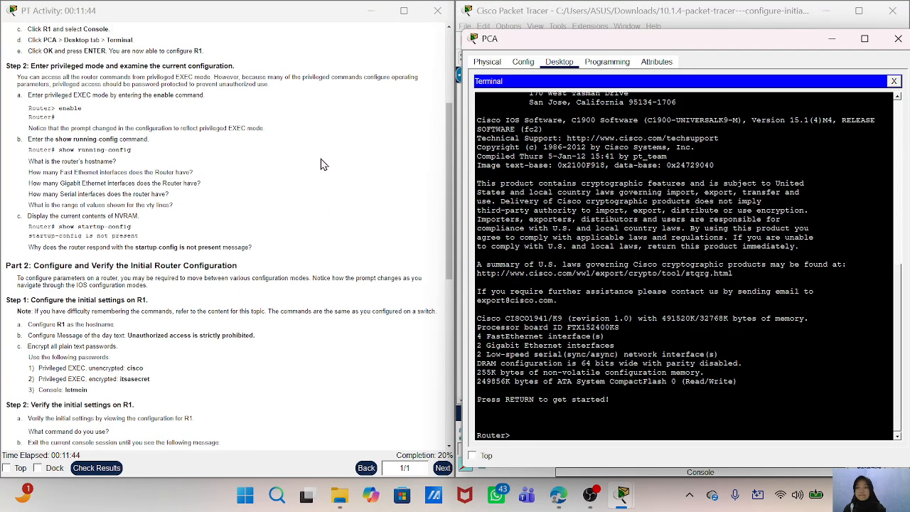
scroll(320, 164, down, 3)
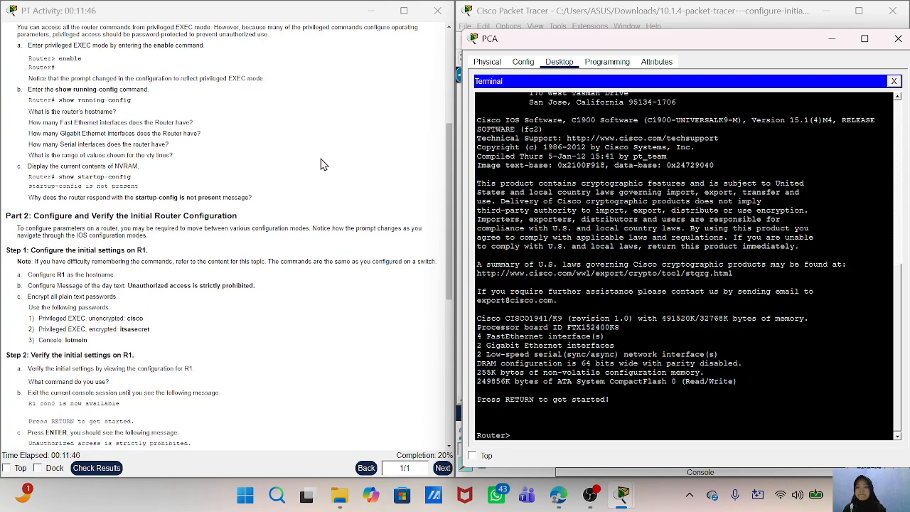
scroll(320, 164, down, 1)
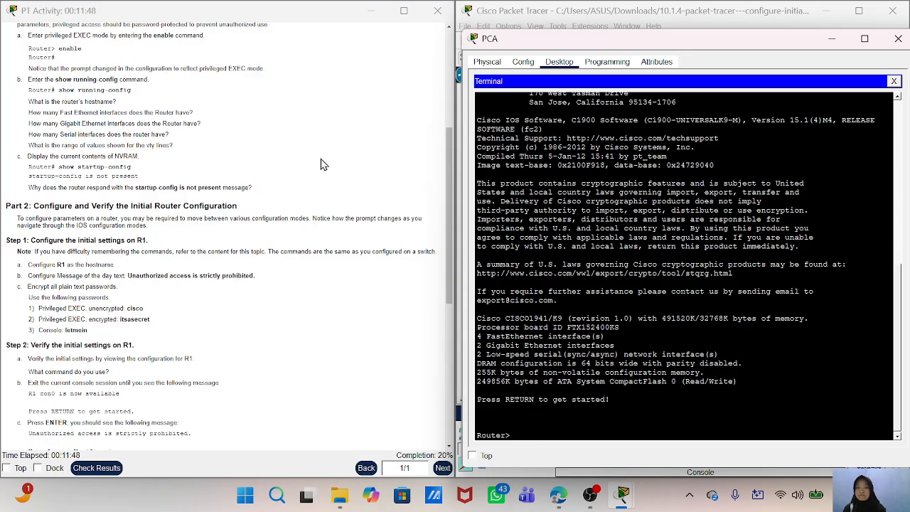
scroll(321, 164, up, 3)
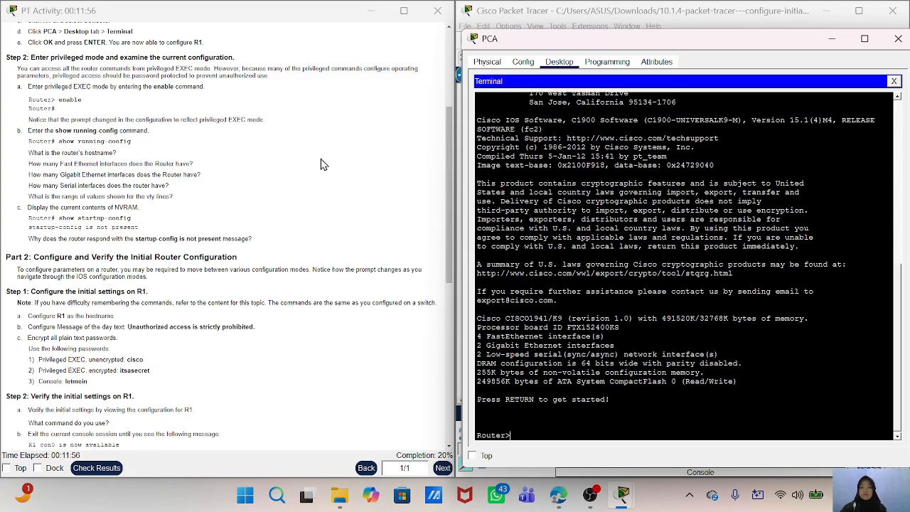
scroll(321, 164, down, 1)
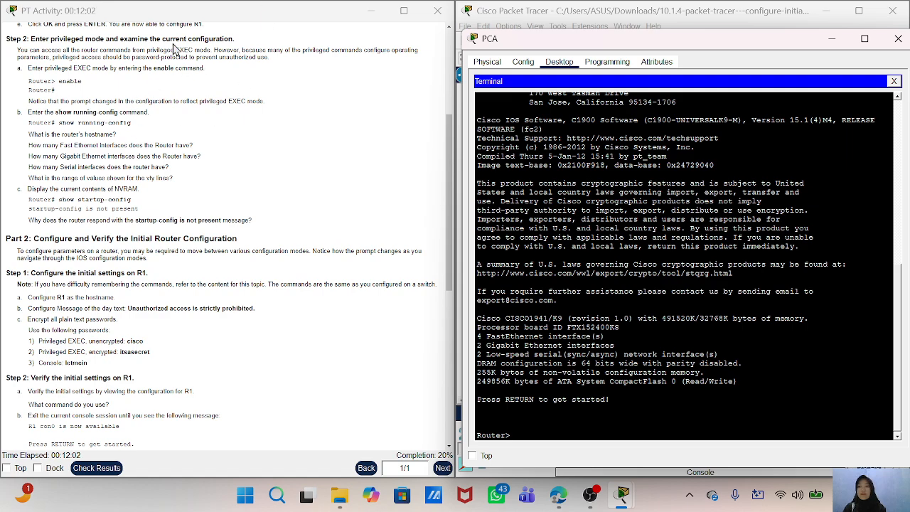
scroll(118, 187, down, 2)
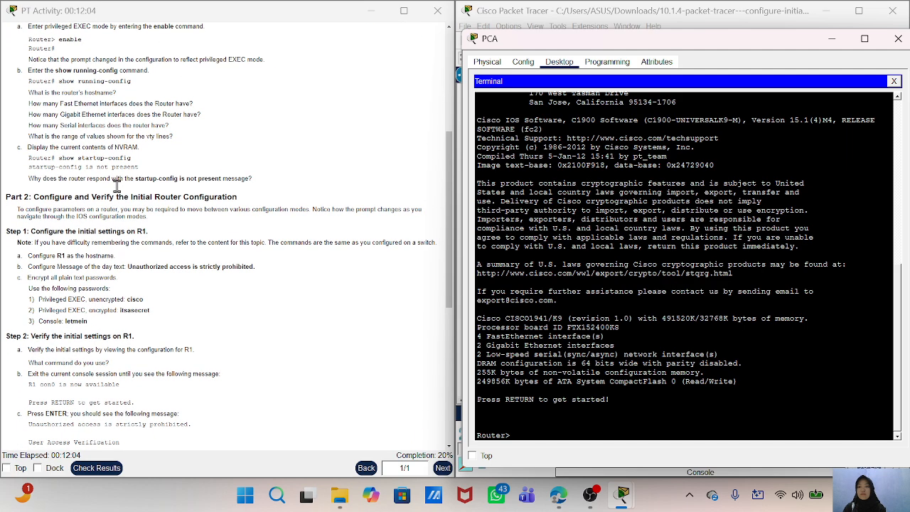
scroll(118, 186, up, 1)
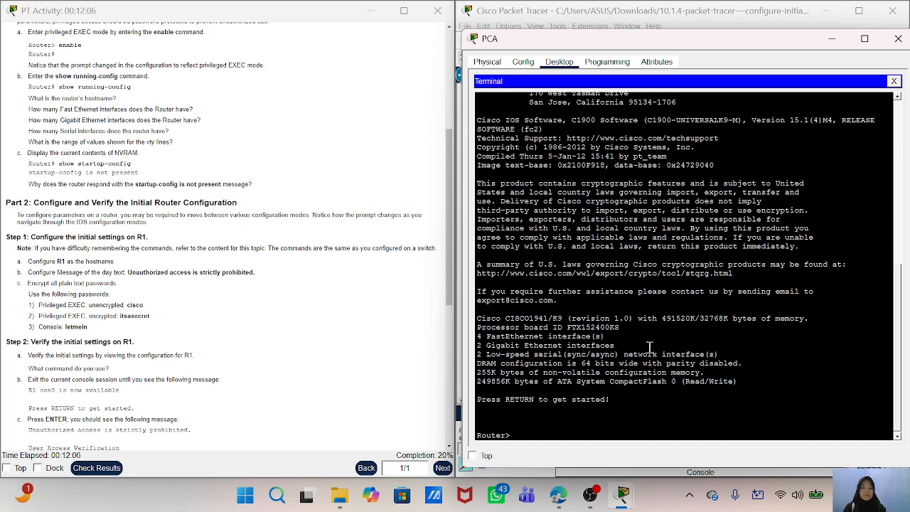
- Enter privileged EXEC mode on the router with the enable command
text(enable)
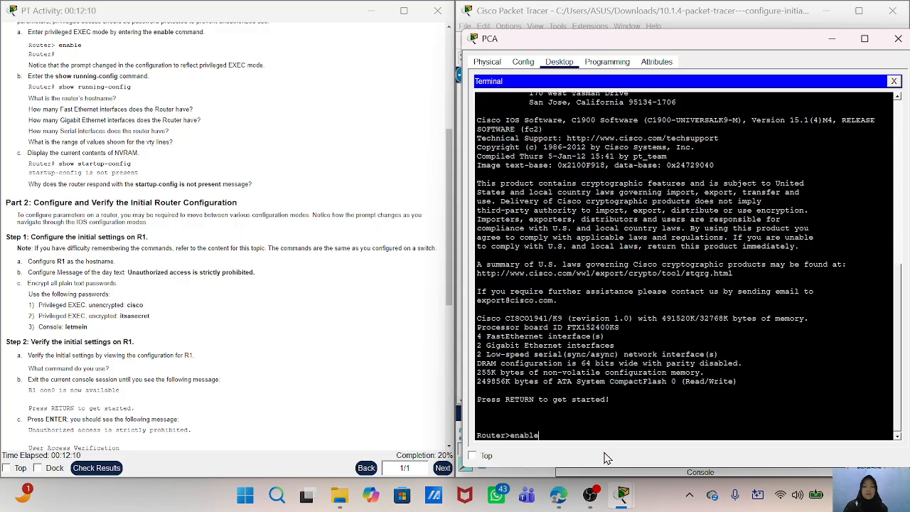
key(Return)
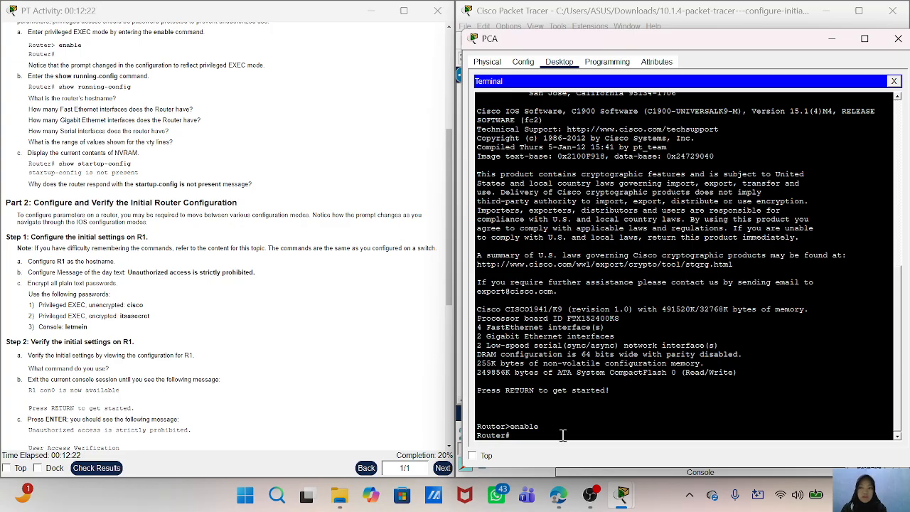
- Display the router's running configuration with the show running-config command
text(show)
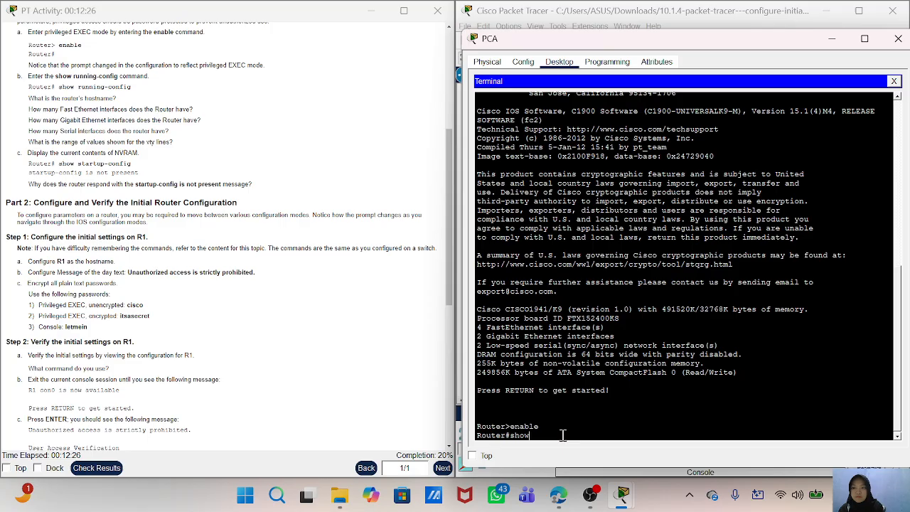
text( running-config)
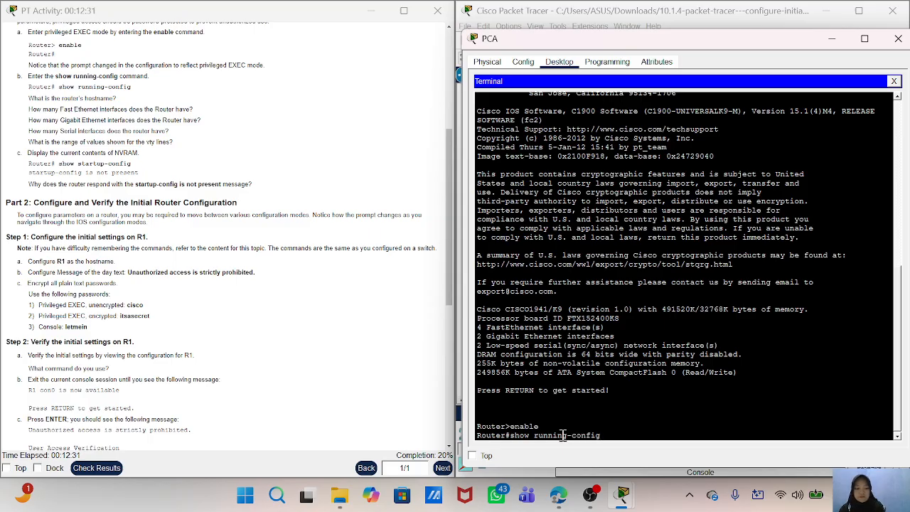
key(Return)
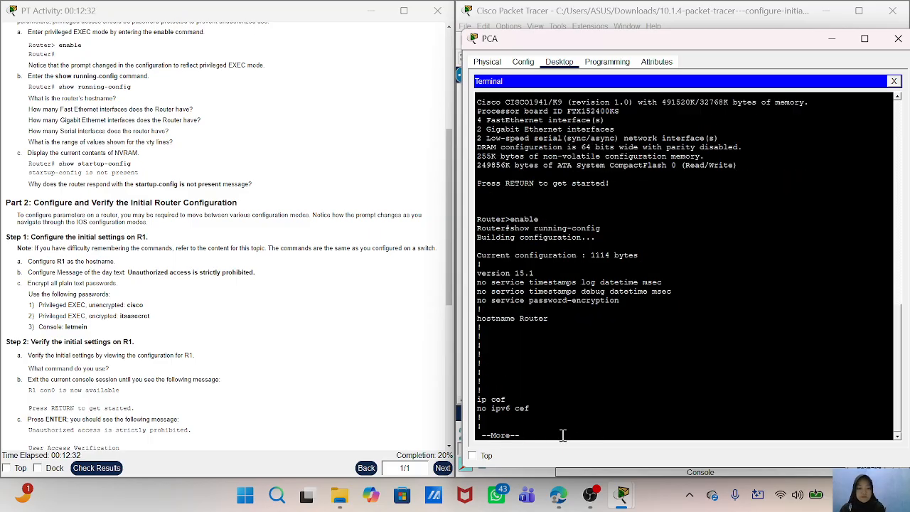
- Examine the activity questions on the router's hostname, Fast Ethernet, Gigabit Ethernet and Serial interfaces, and the range of vty lines
scroll(232, 246, down, 1)
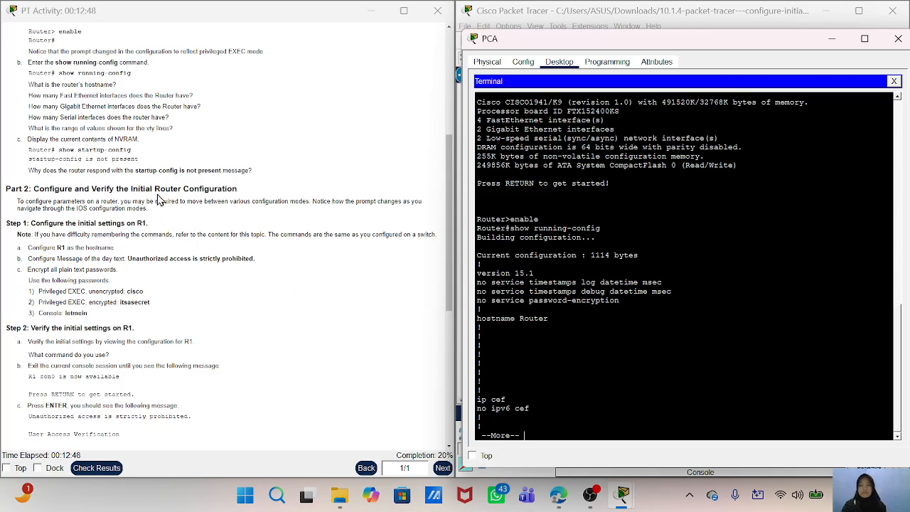
scroll(145, 183, up, 1)
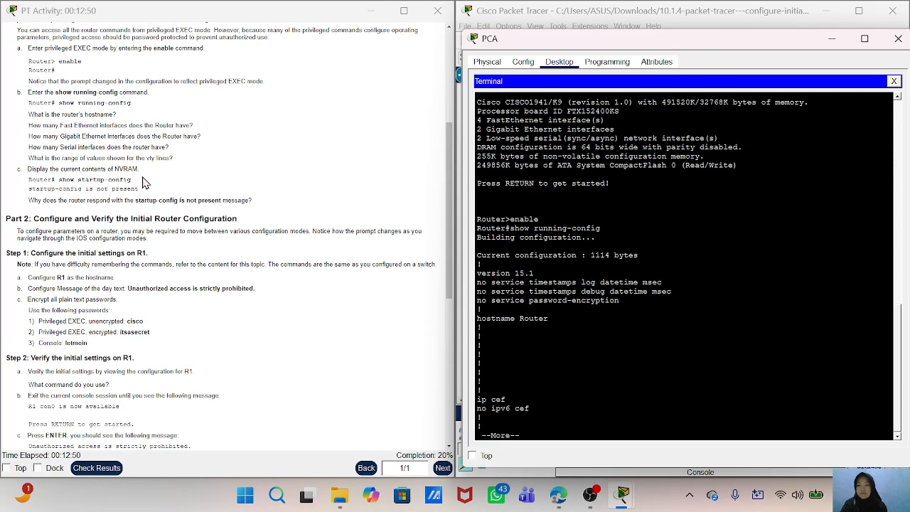
scroll(145, 184, down, 1)
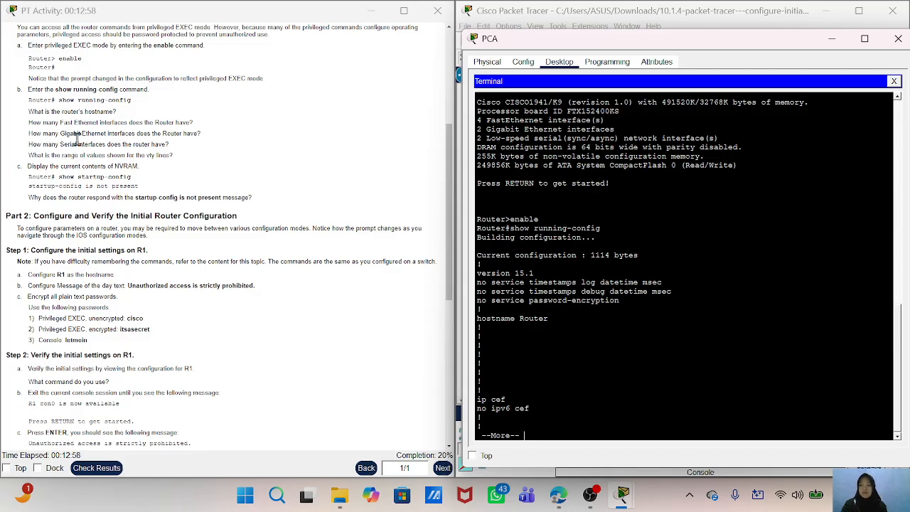
drag(31, 111, 128, 114)
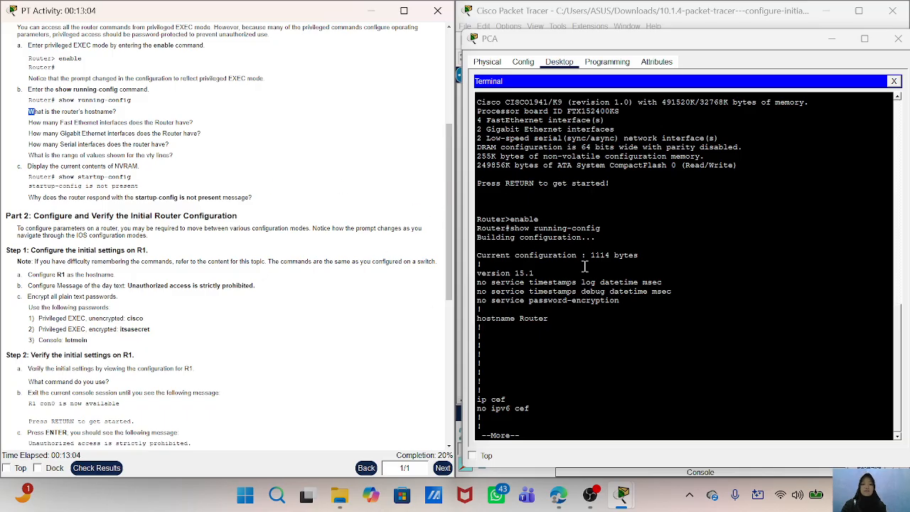
scroll(524, 322, down, 1)
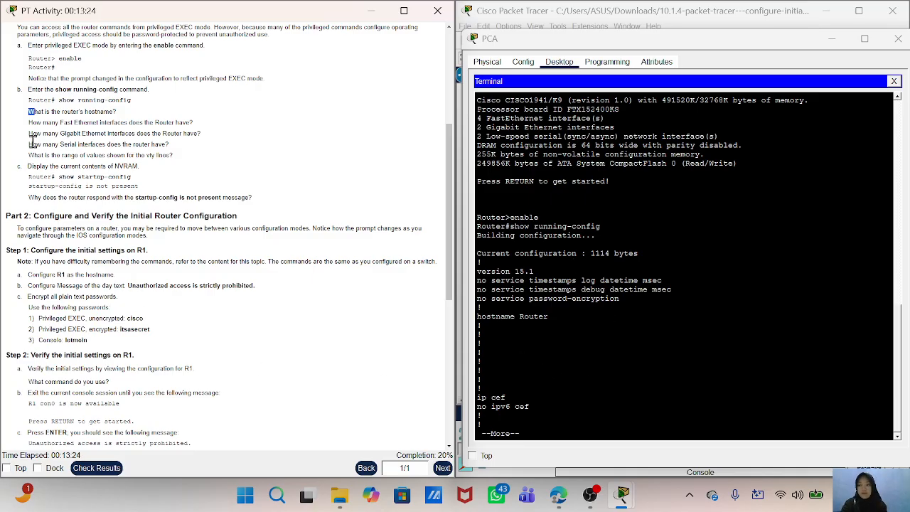
mouse_move(31, 141)
mouse_down()
mouse_move(199, 145)
mouse_move(199, 134)
mouse_move(27, 135)
mouse_up()
click(311, 275)
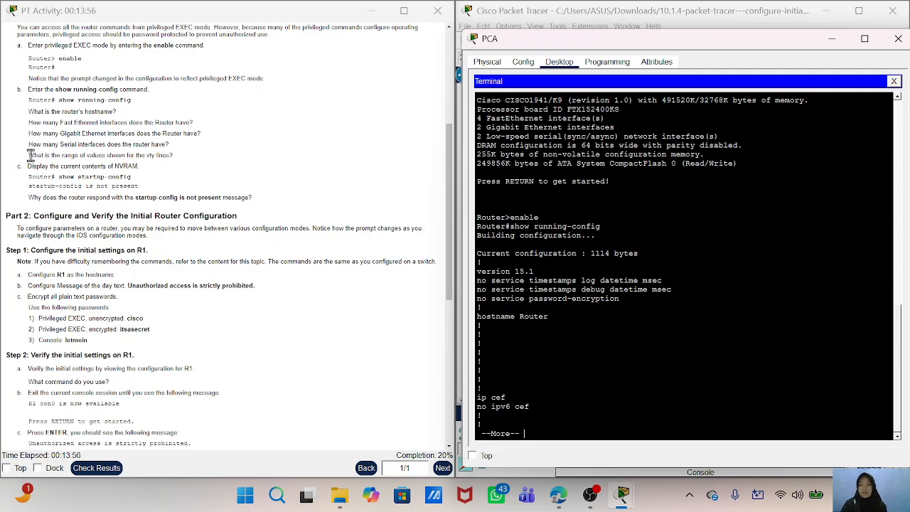
mouse_move(29, 155)
mouse_down()
mouse_move(70, 156)
mouse_move(45, 151)
mouse_up()
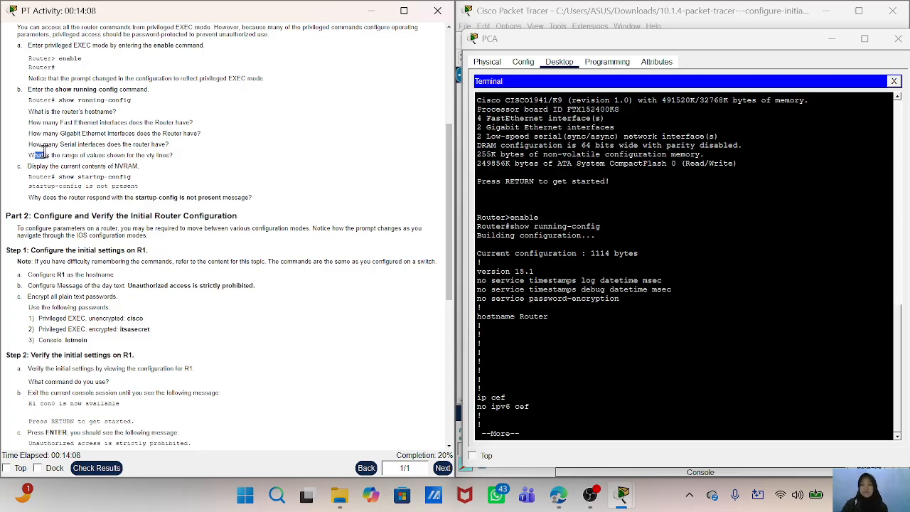
drag(28, 155, 183, 155)
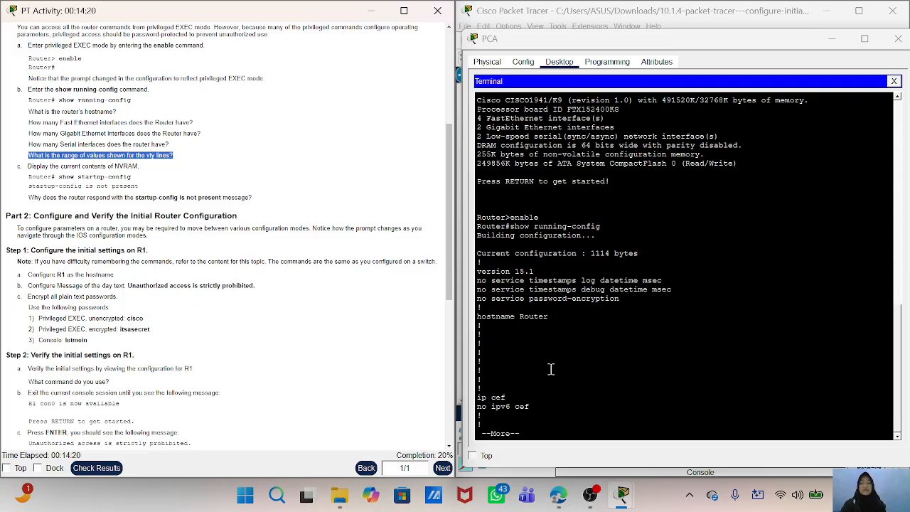
- Page through the rest of the running configuration, including its interface and vty line sections, until the router prompt returns
click(541, 433)
key(Return)
key(Return)
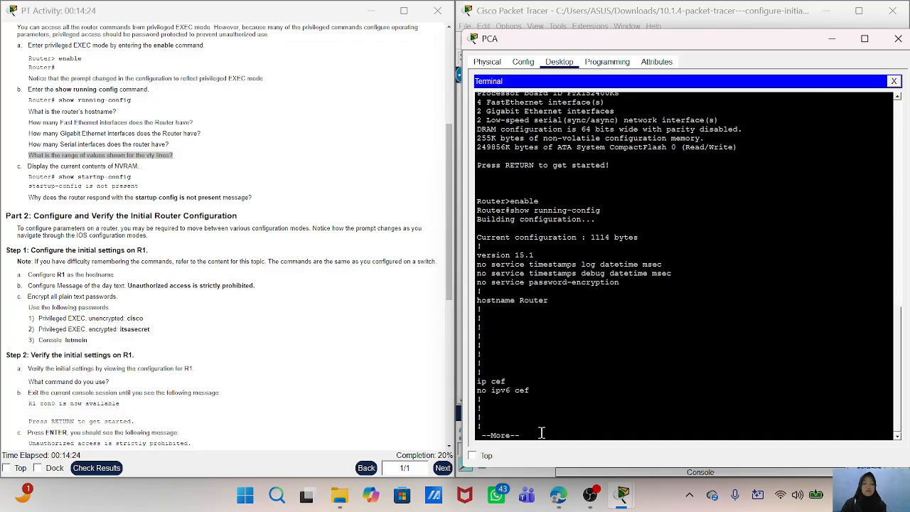
key(Return)
key(Return)
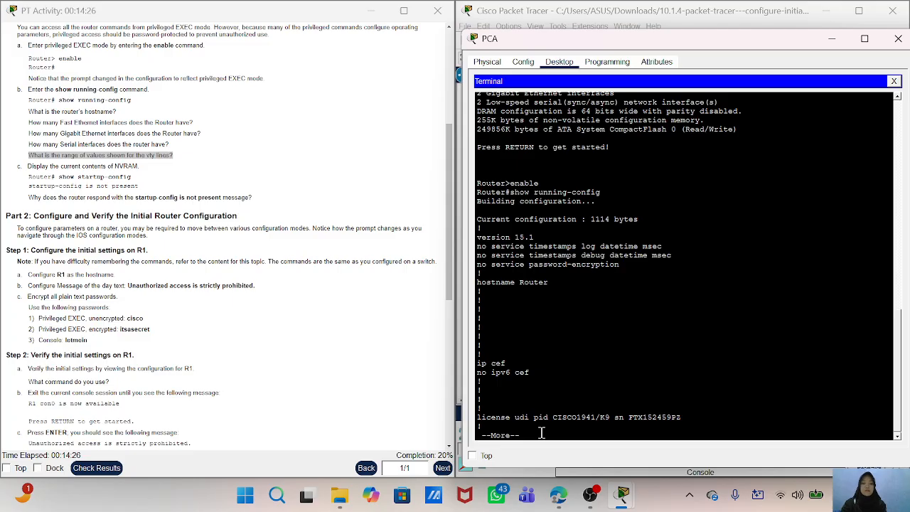
key(Return)
key(Return)
key(Return)
key(Return)
key(Return)
key(Return)
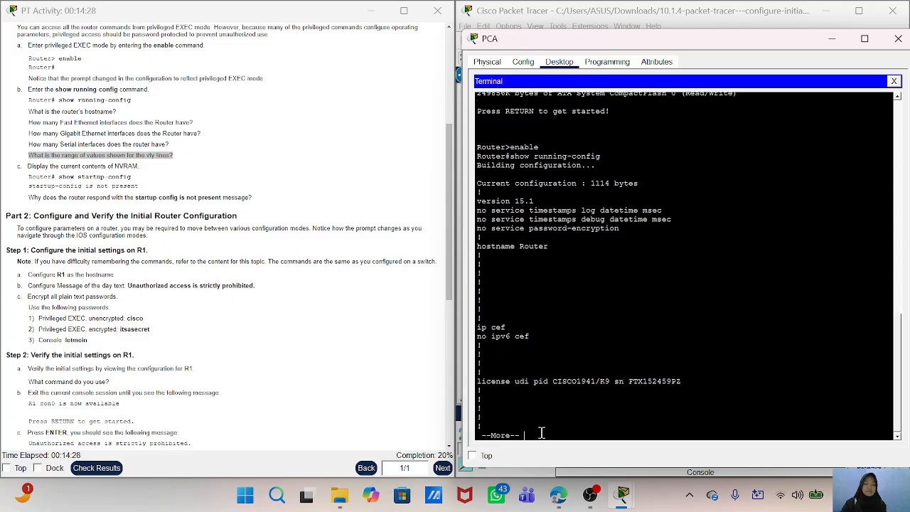
key(Return)
key(Return)
key(Return)
key(Return)
key(Return)
key(Return)
key(Return)
key(Return)
key(Return)
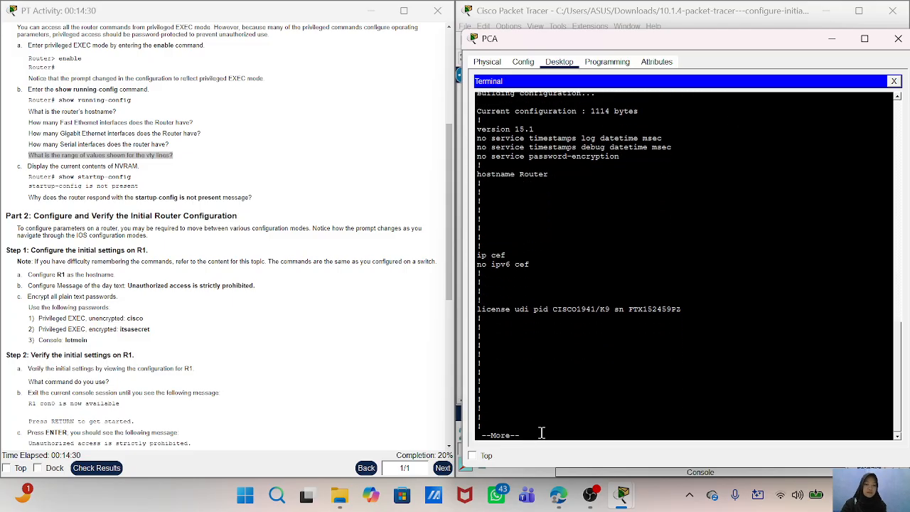
key(Return)
key(Return)
key(Return)
key(Return)
key(Return)
key(Return)
key(Return)
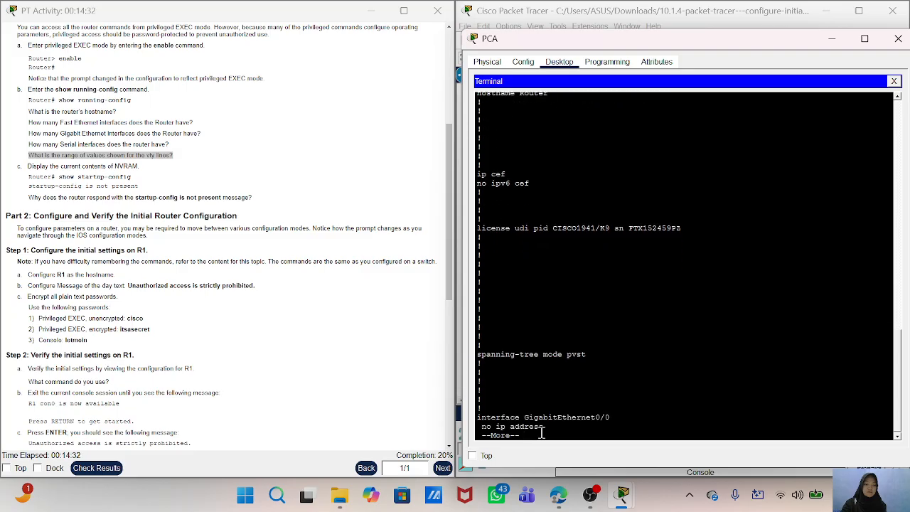
key(Return)
key(Return)
key(Return)
key(Return)
key(Return)
key(Return)
key(Return)
key(Return)
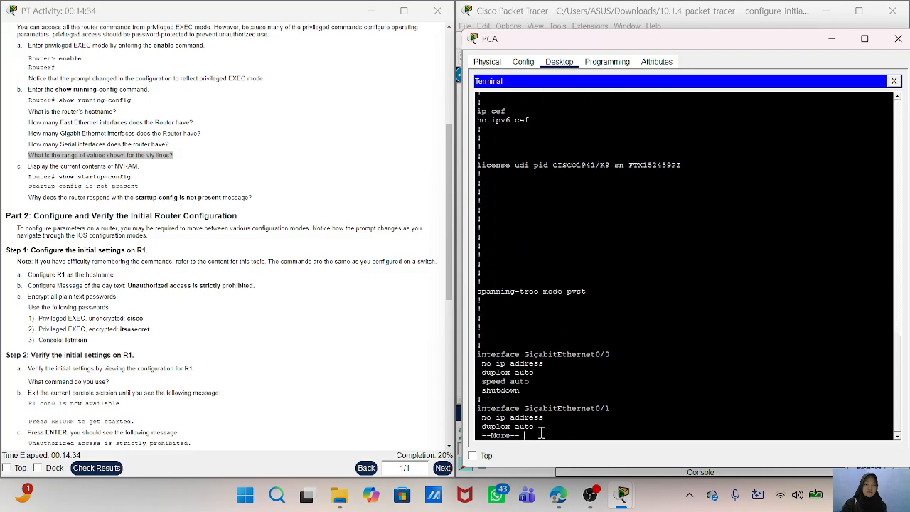
key(Return)
key(Return)
key(Return)
key(Return)
key(Return)
key(Return)
key(Return)
key(Return)
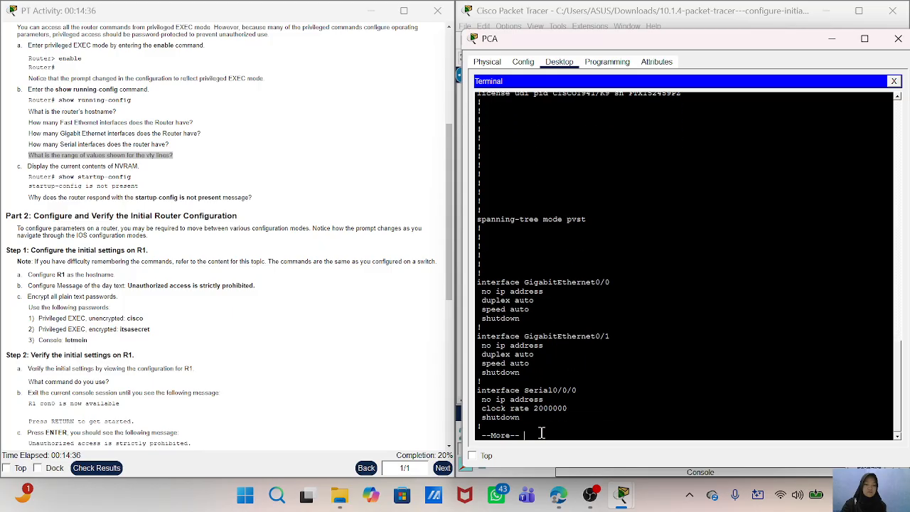
key(Return)
key(Return)
key(Return)
key(Return)
key(Return)
key(Return)
key(Return)
key(Return)
key(Return)
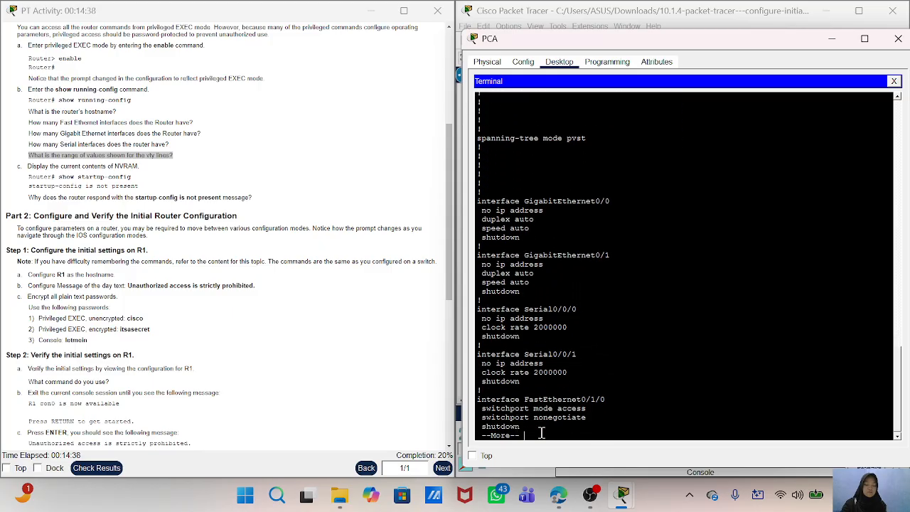
key(Return)
key(Return)
key(Return)
key(Return)
key(Return)
key(Return)
key(Return)
key(Return)
key(Return)
key(Return)
key(Return)
key(Return)
key(Return)
key(Return)
key(Return)
key(Return)
key(Return)
key(Return)
key(Return)
key(Return)
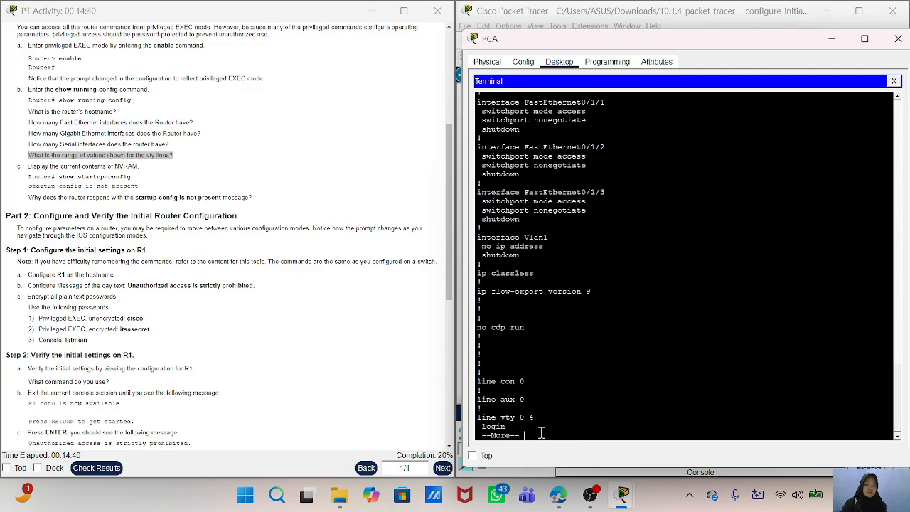
key(Return)
key(Return)
key(Return)
key(Return)
key(Return)
key(Return)
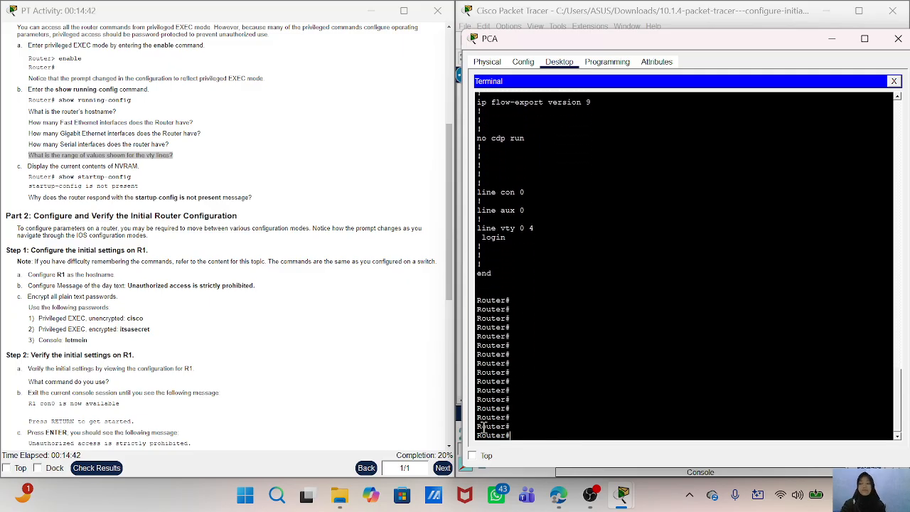
- Check the instruction for displaying the NVRAM contents and return to the router's command line
scroll(260, 279, down, 1)
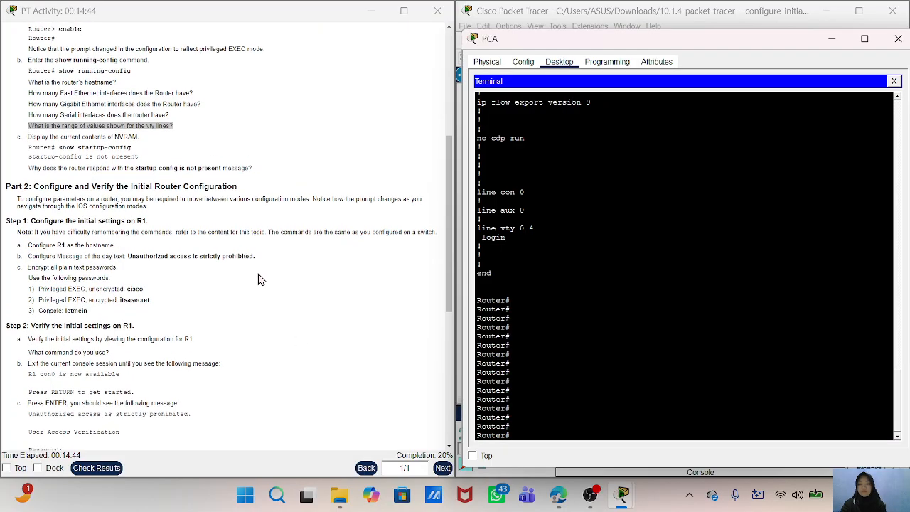
scroll(259, 279, up, 1)
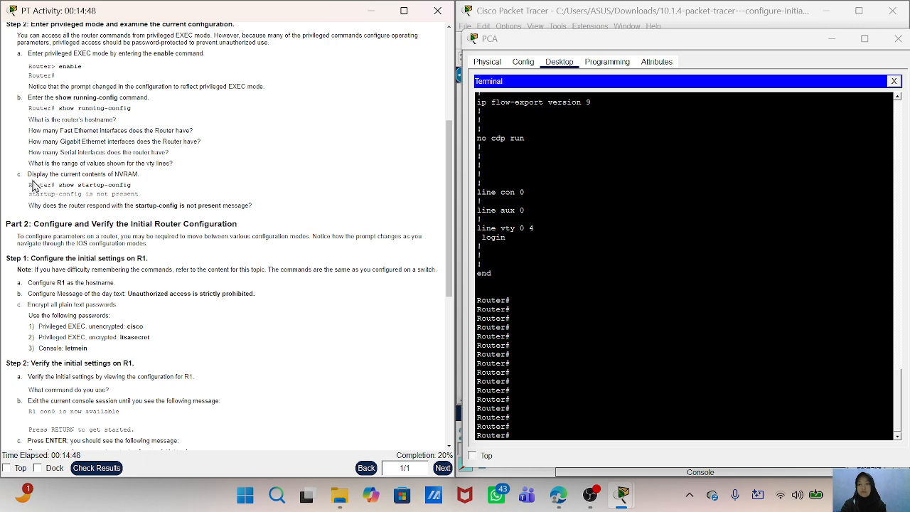
click(557, 424)
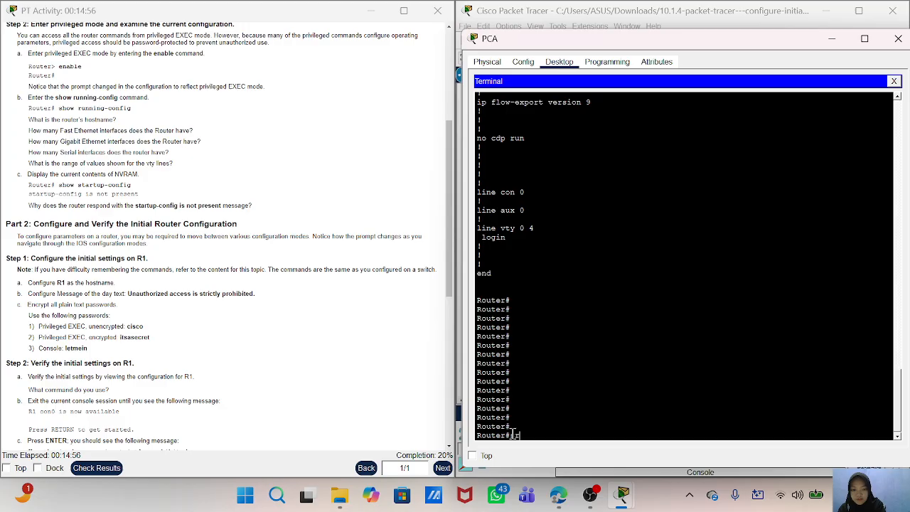
text(tartup-config is)
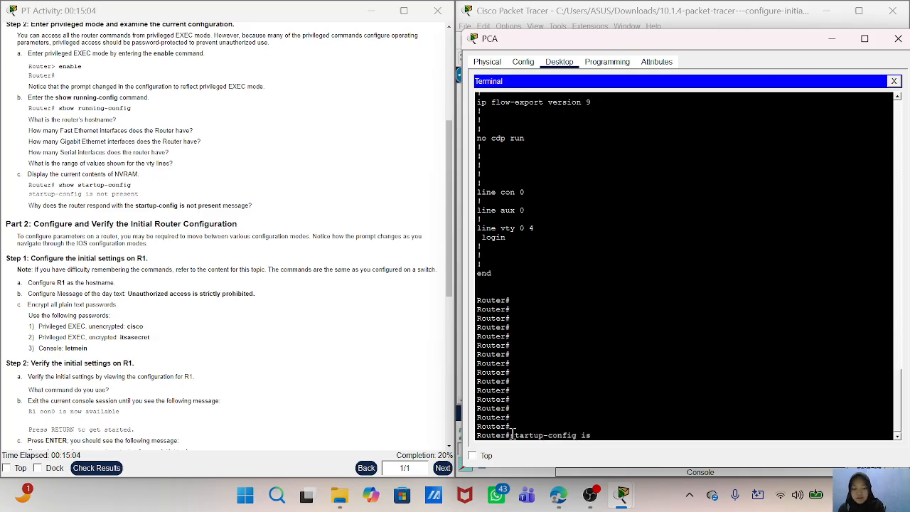
text(ot)
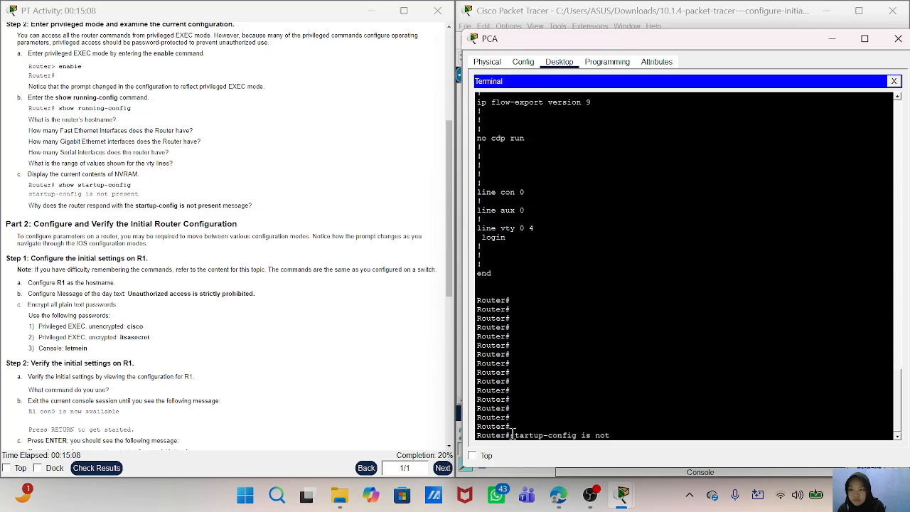
key(BackSpace)
key(BackSpace)
key(BackSpace)
key(BackSpace)
key(BackSpace)
key(BackSpace)
key(BackSpace)
key(BackSpace)
key(BackSpace)
key(BackSpace)
key(BackSpace)
key(BackSpace)
key(BackSpace)
key(BackSpace)
key(BackSpace)
key(BackSpace)
key(BackSpace)
key(BackSpace)
key(BackSpace)
key(BackSpace)
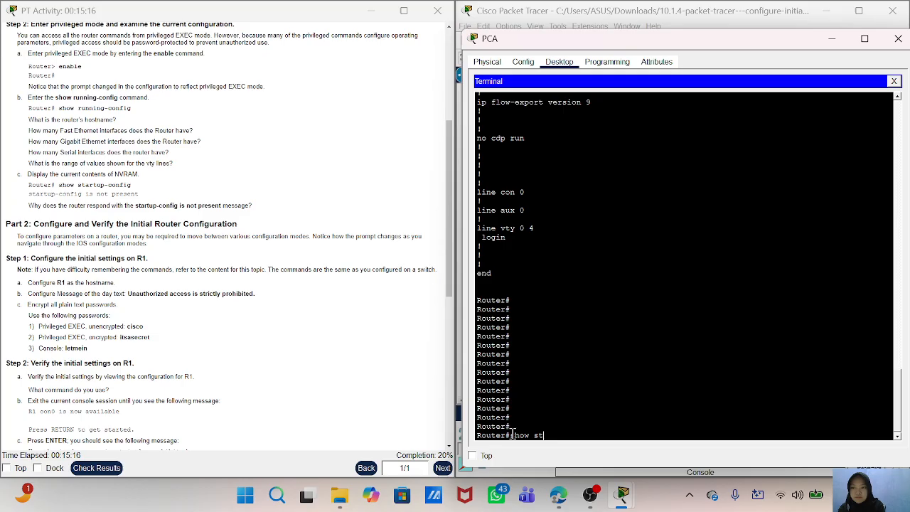
- Display the current contents of NVRAM with the show startup-config command
text(show startup-co)
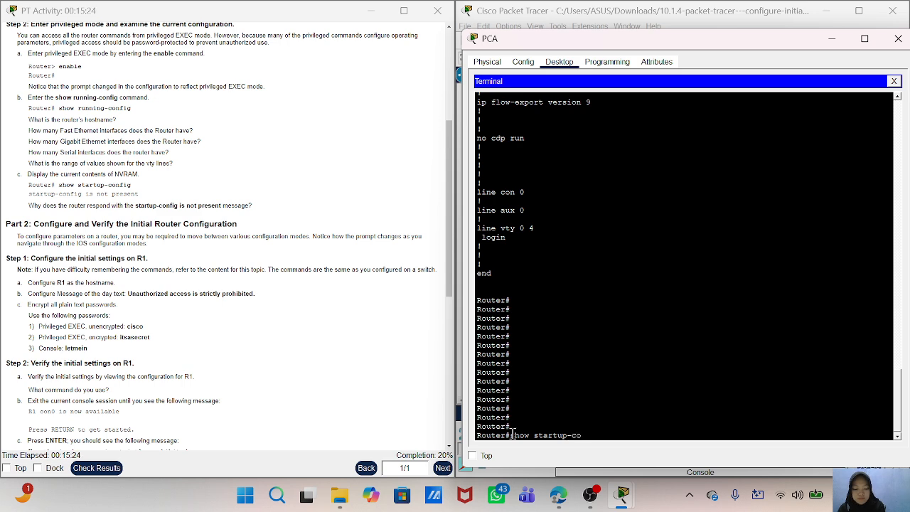
text(nfig)
key(Return)
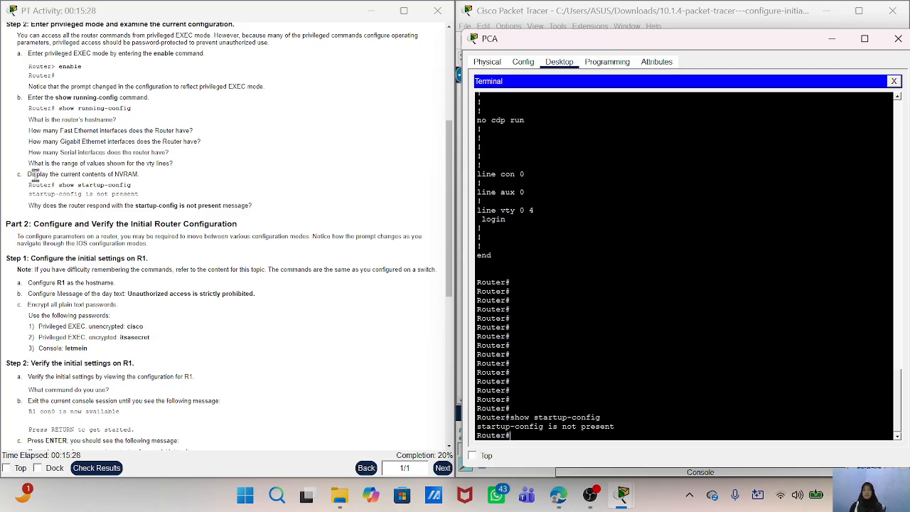
- Review the NVRAM instruction and the question on why the router responds with the startup-config is not present message
drag(36, 175, 152, 187)
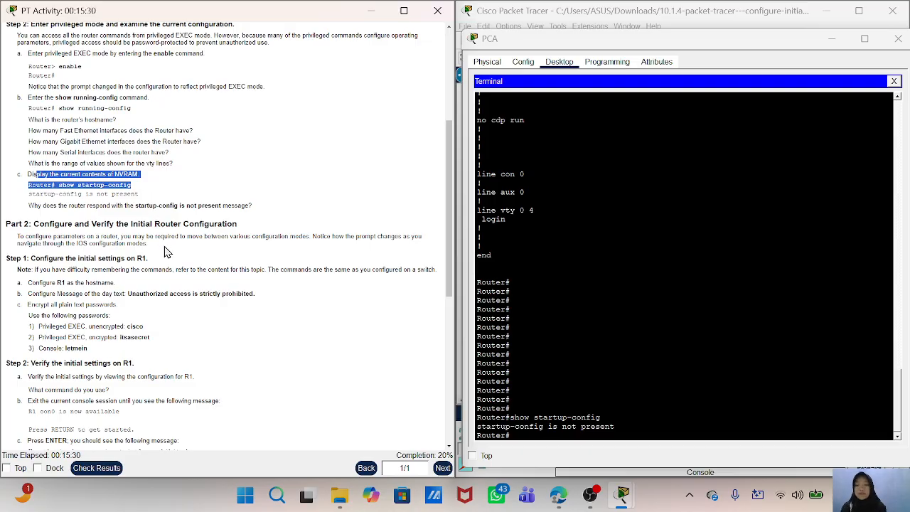
scroll(187, 295, up, 1)
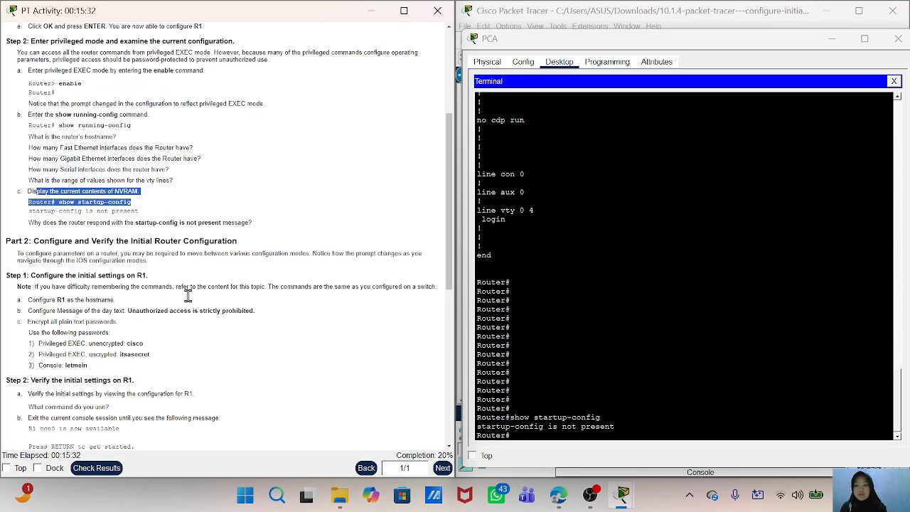
click(140, 286)
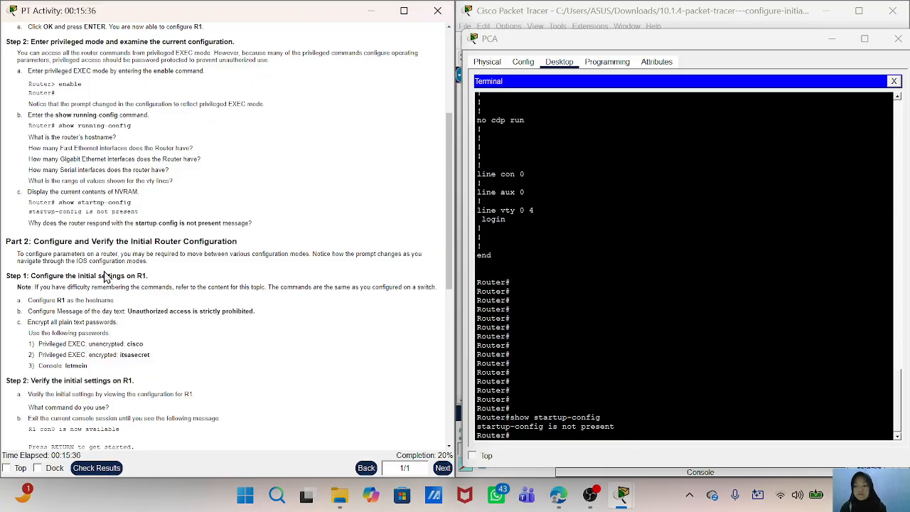
triple_click(29, 225)
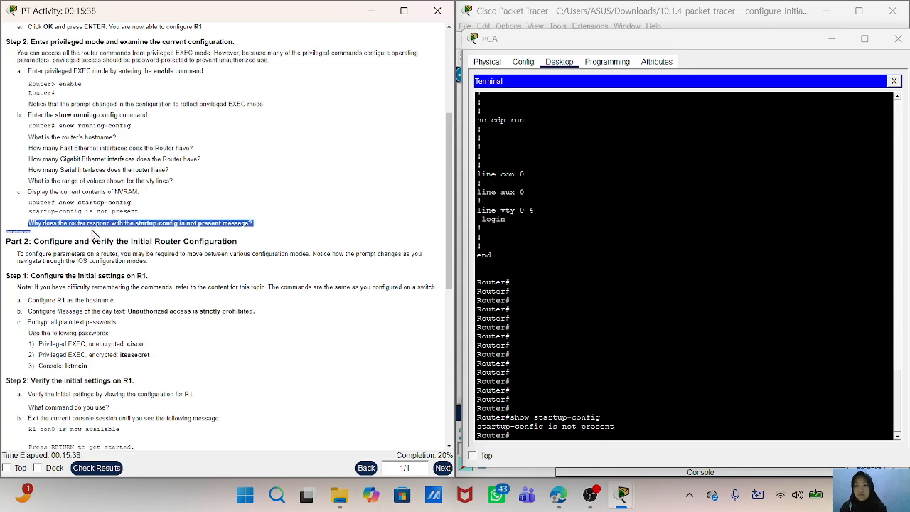
drag(217, 227, 260, 225)
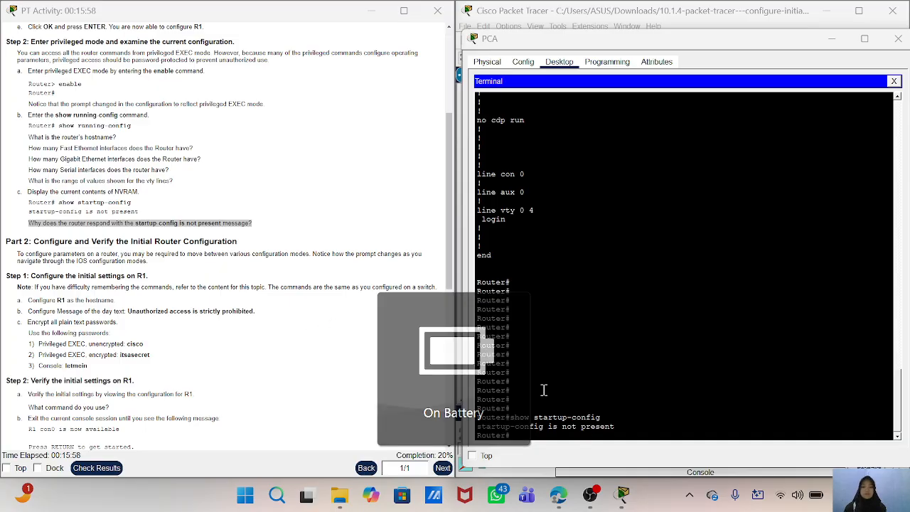
mouse_move(590, 497)
click(587, 437)
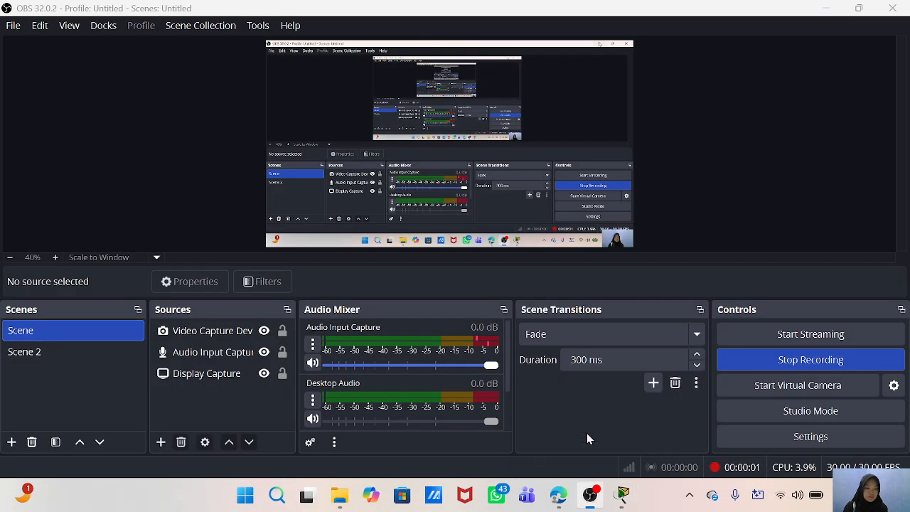
- Return to the activity instructions and review the Part 2 section on configuring and verifying the initial router configuration
click(819, 7)
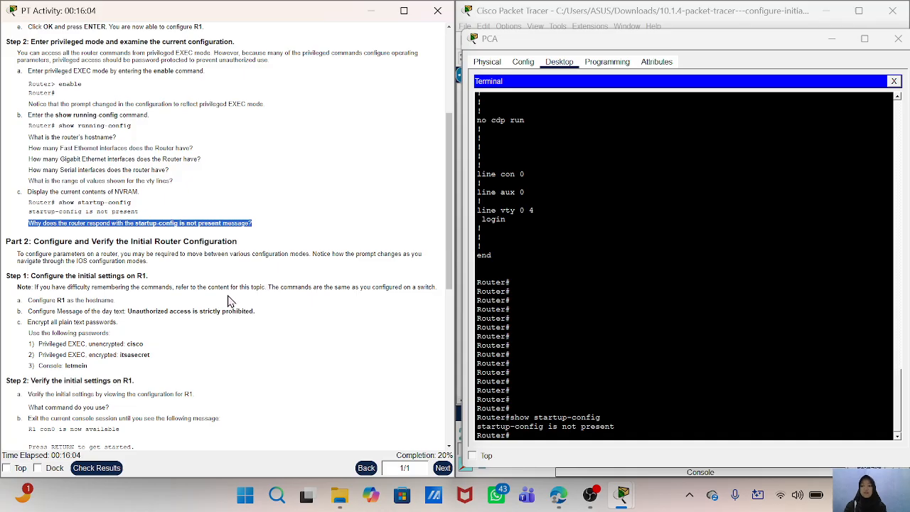
click(173, 307)
scroll(173, 307, down, 3)
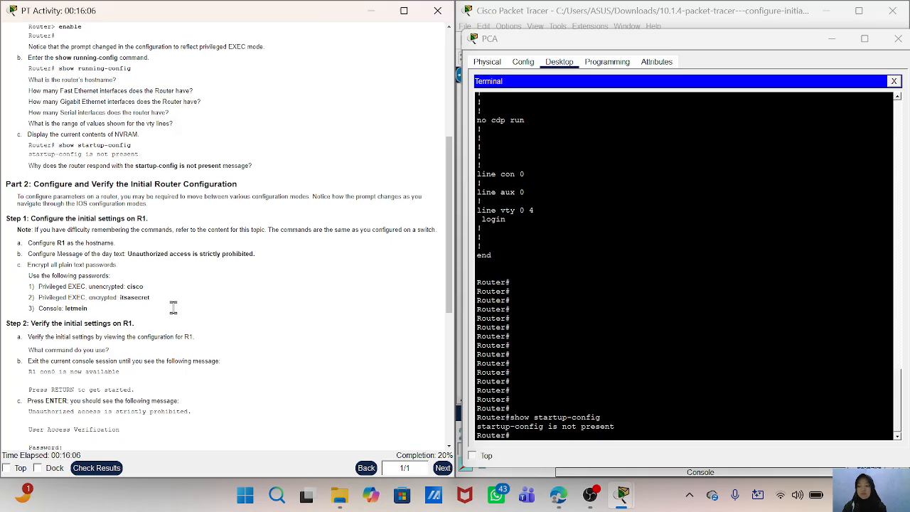
drag(27, 177, 256, 191)
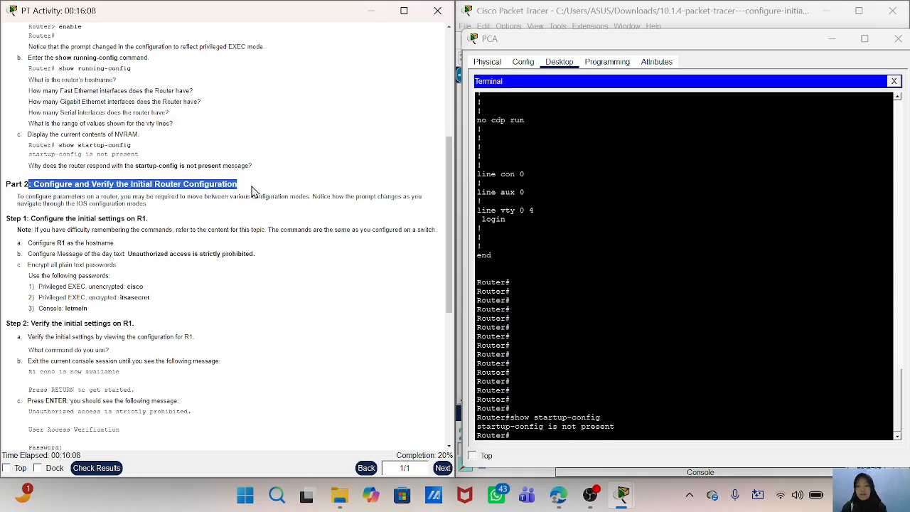
click(260, 275)
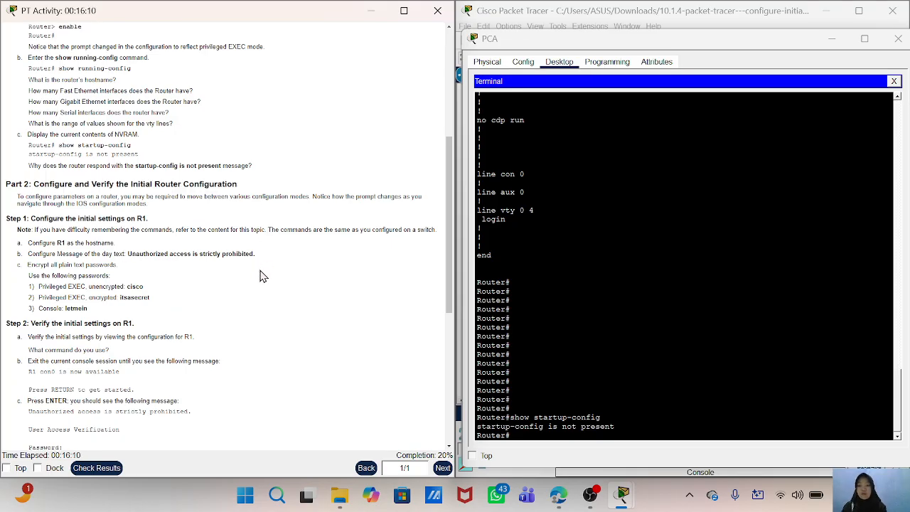
- Check the activity results, review the individual assessment items, and close the results
click(96, 468)
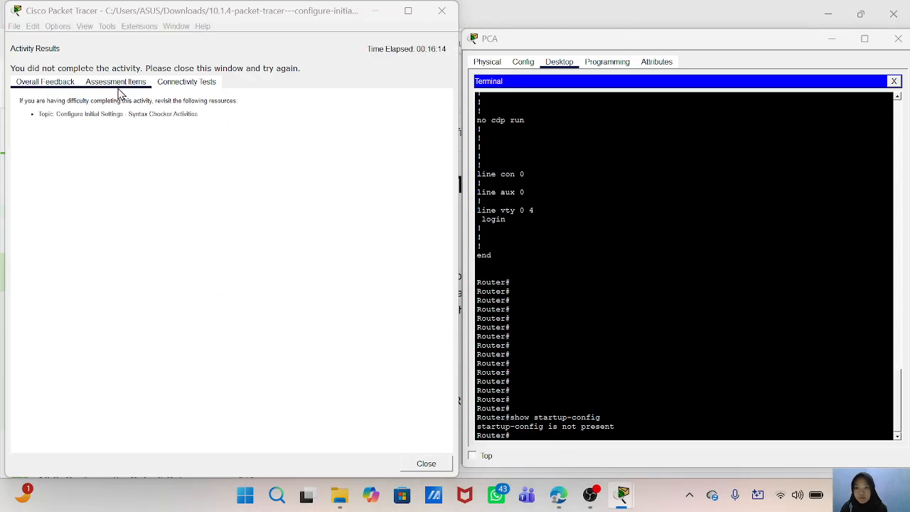
click(117, 82)
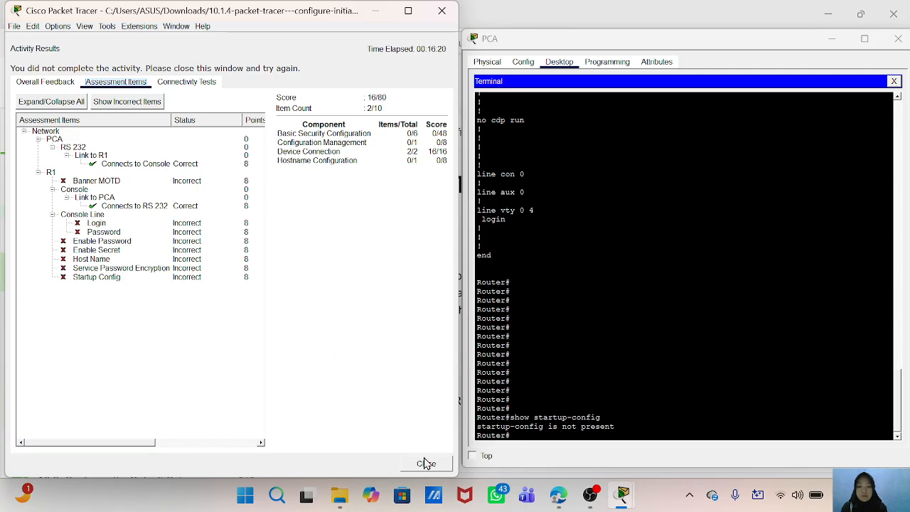
click(427, 463)
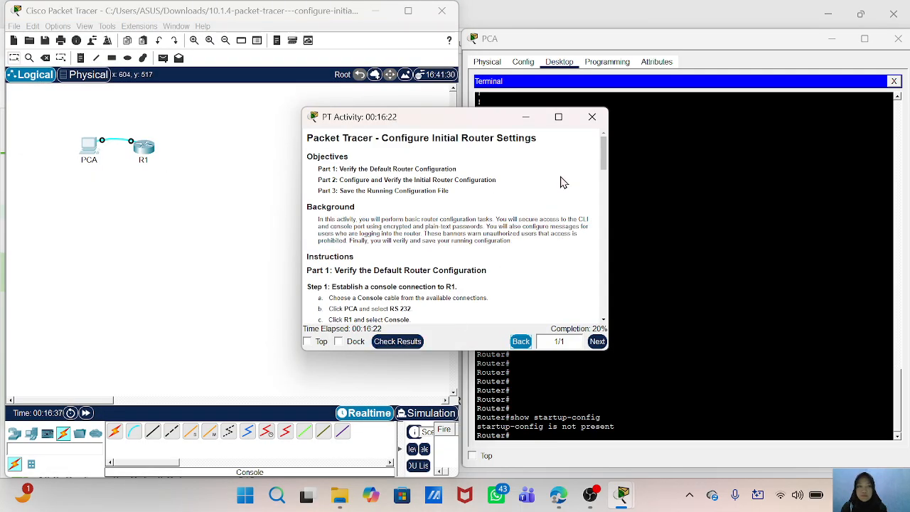
- Tile the activity instructions beside the workspace and read through the Part 2 and Part 3 tasks
mouse_move(559, 118)
click(498, 151)
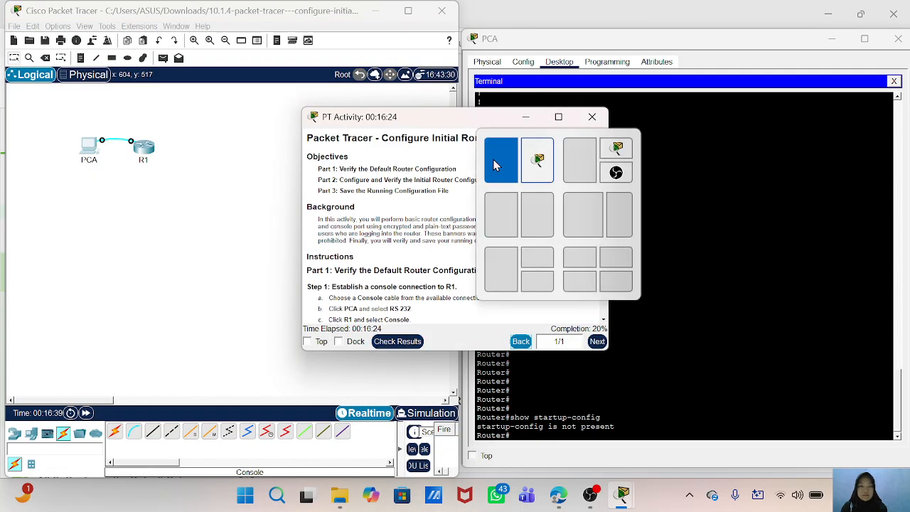
scroll(338, 257, down, 5)
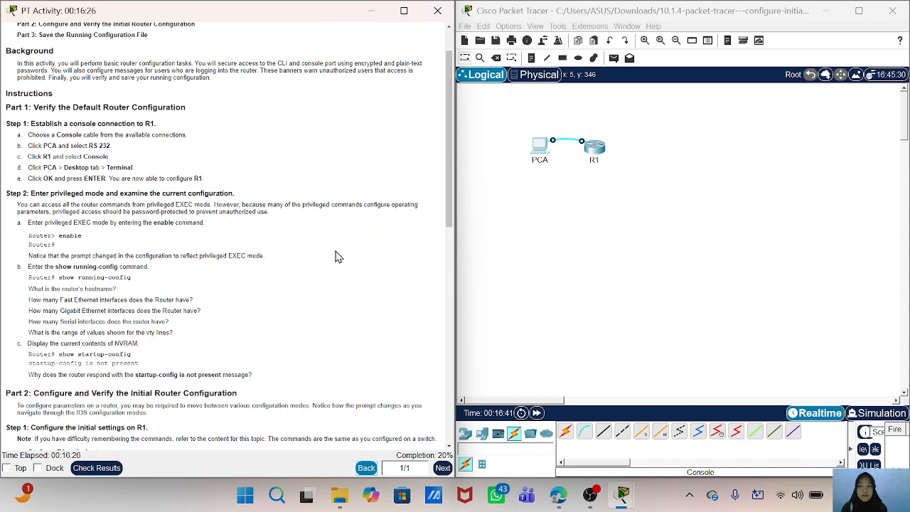
scroll(339, 257, down, 5)
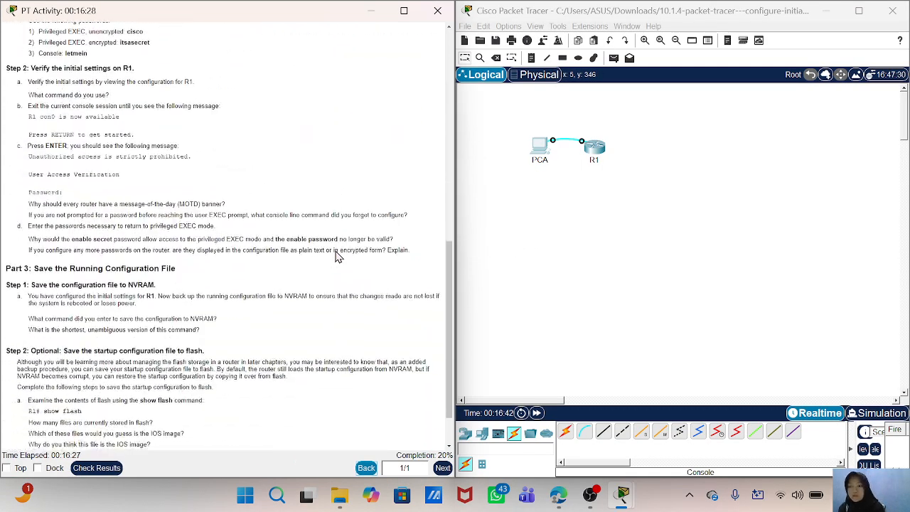
scroll(338, 257, up, 2)
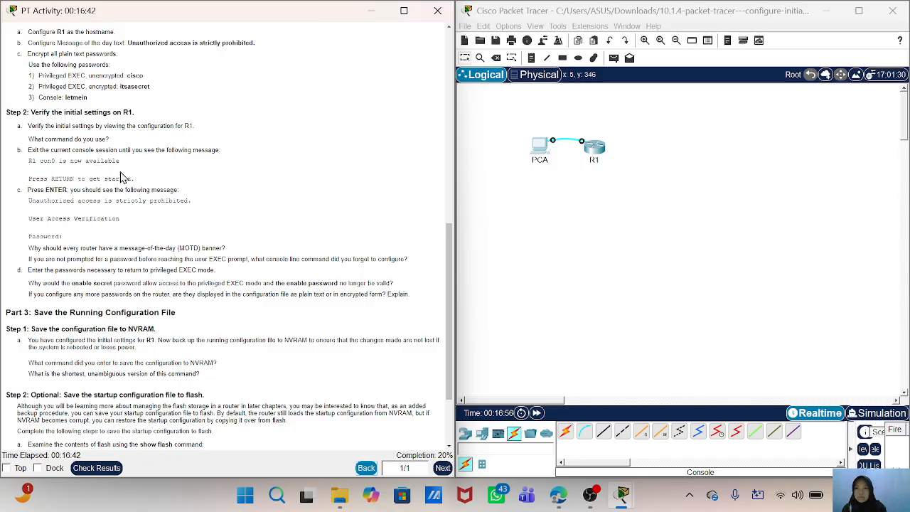
scroll(122, 178, up, 1)
scroll(122, 178, up, 1)
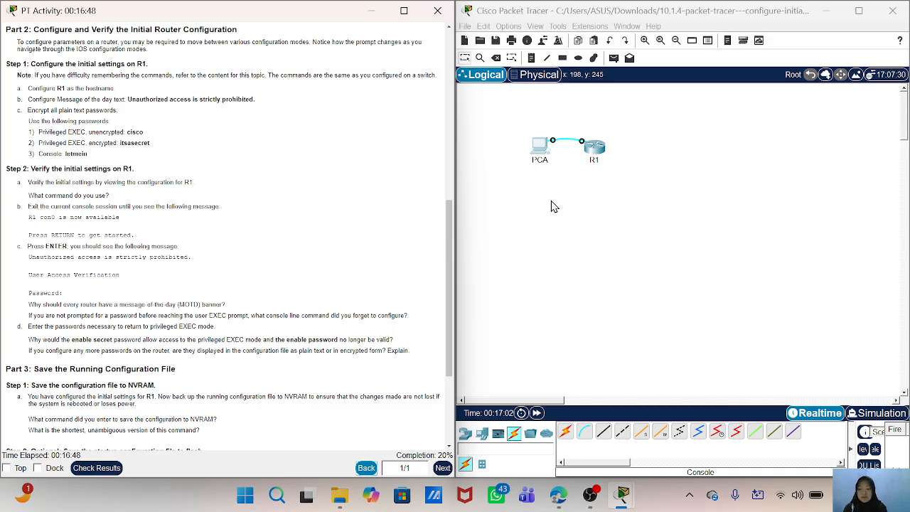
- Reopen PCA's terminal and begin the configure command at the router's privileged prompt
click(539, 158)
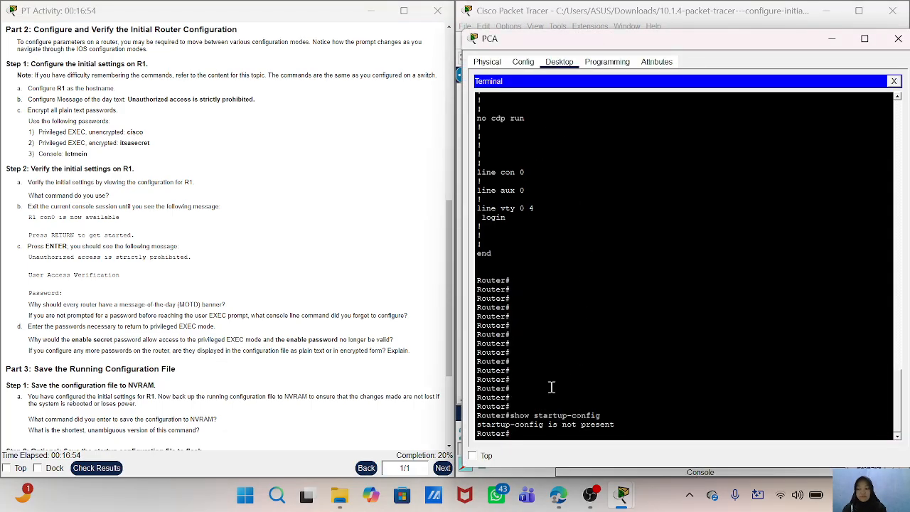
text(configure)
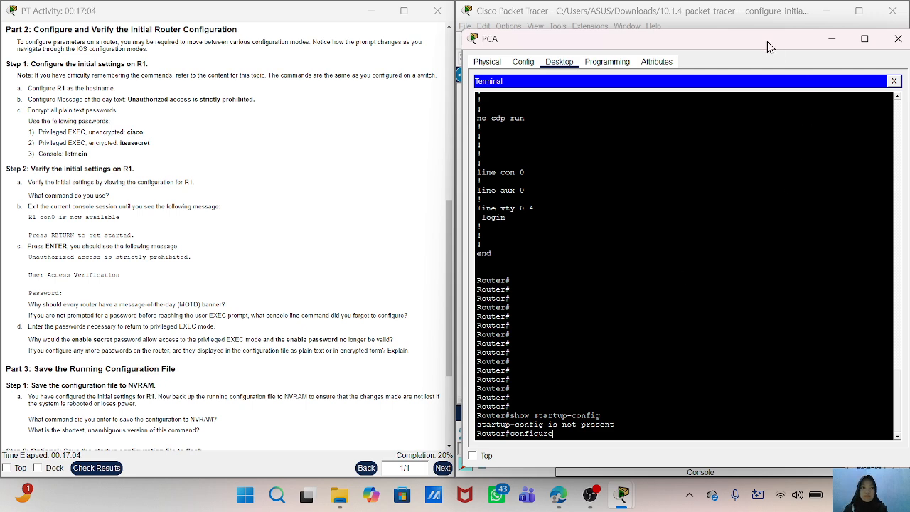
drag(771, 44, 672, 218)
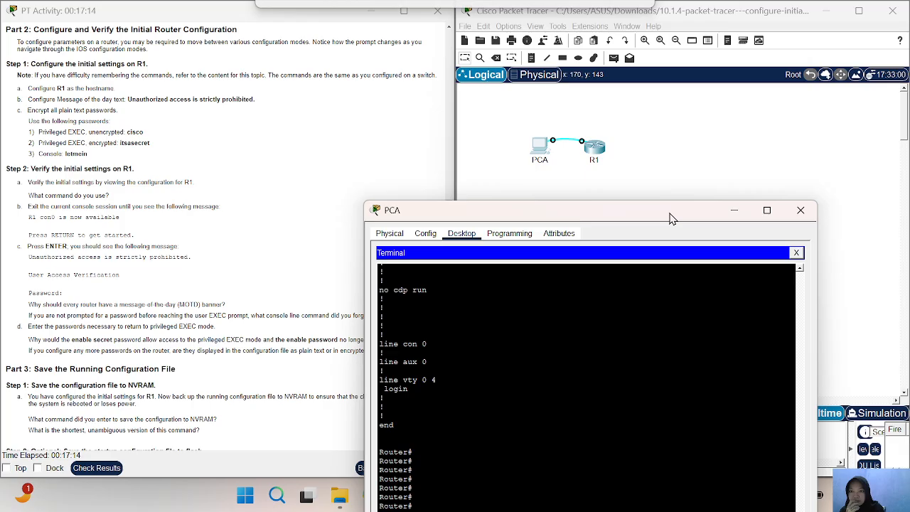
drag(672, 217, 596, 310)
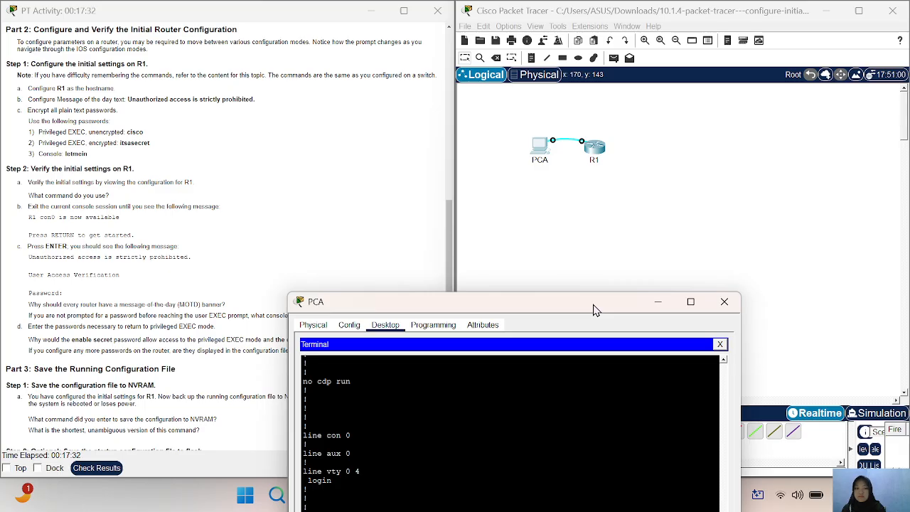
click(659, 303)
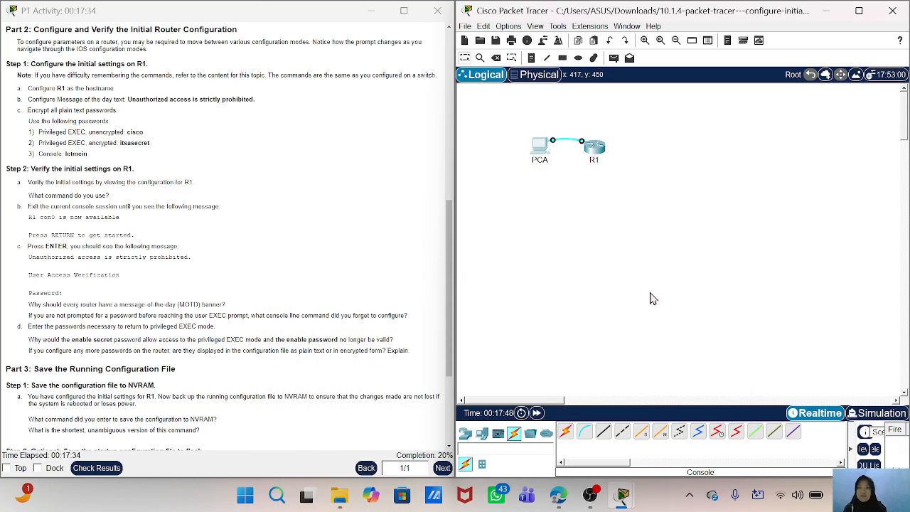
click(594, 153)
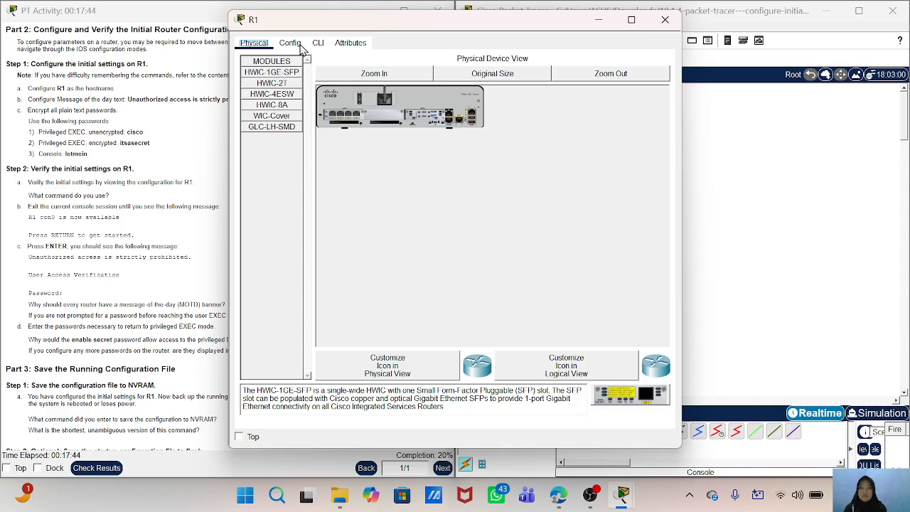
click(599, 19)
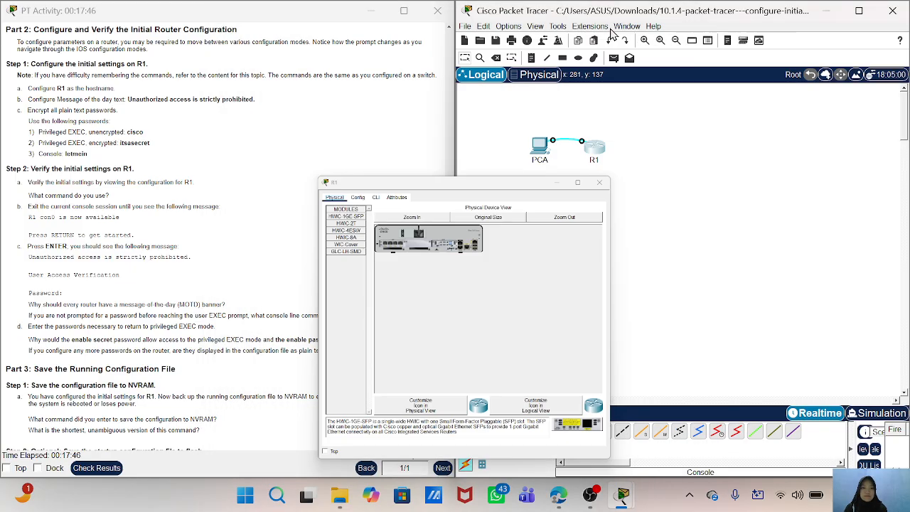
- Return to PCA's terminal and complete the configure terminal command to enter global configuration mode
click(539, 158)
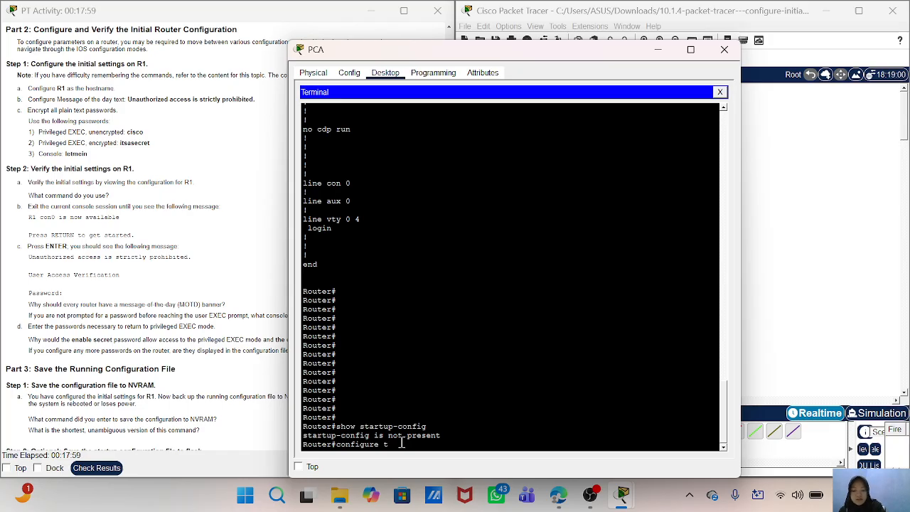
text(terminal)
key(Return)
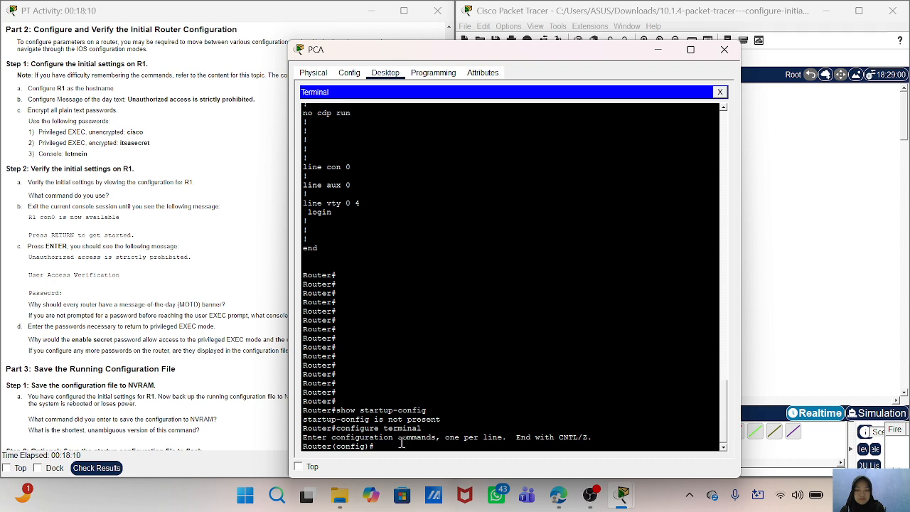
- Set the router's hostname to R1
text(ho)
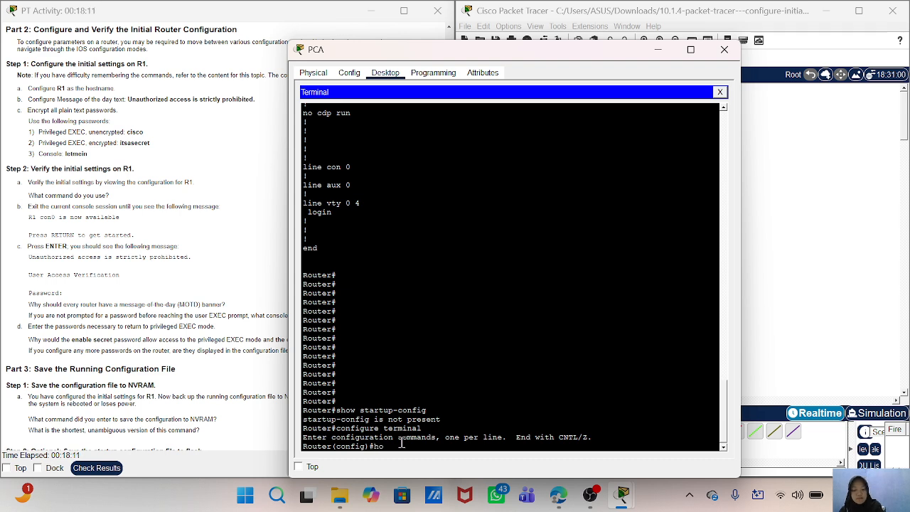
text(stname )
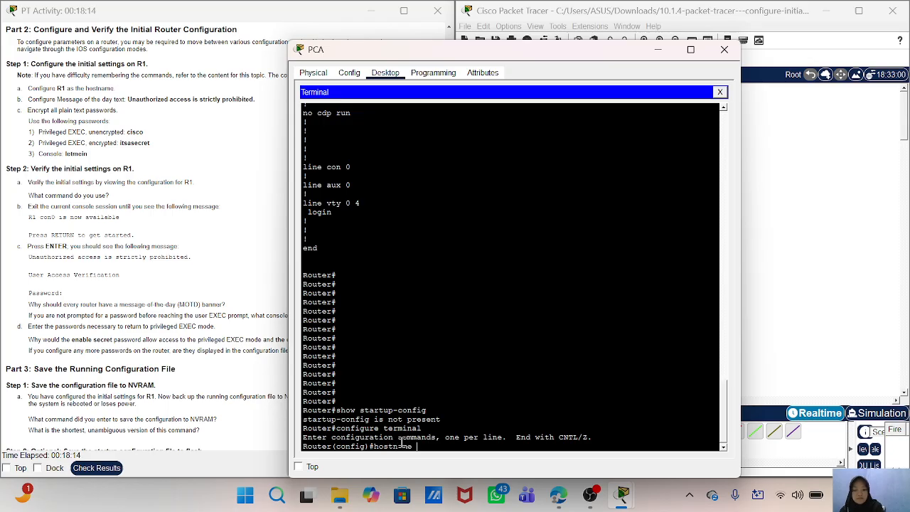
text(R1)
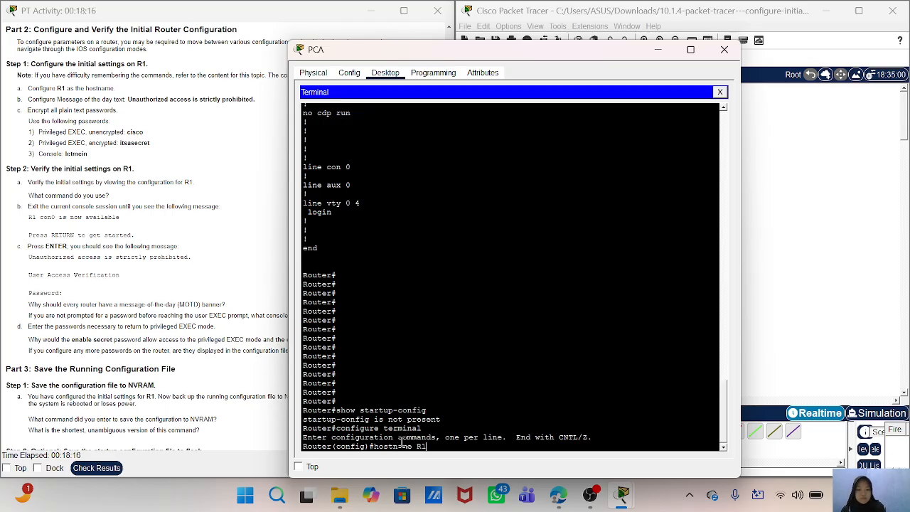
key(Return)
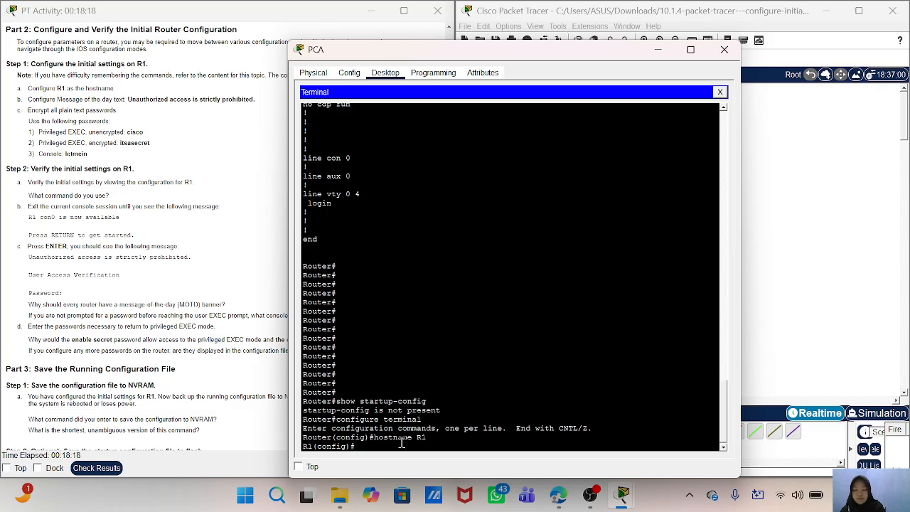
- Enter line configuration mode for console 0 and set the console password given in the instructions
text(line console)
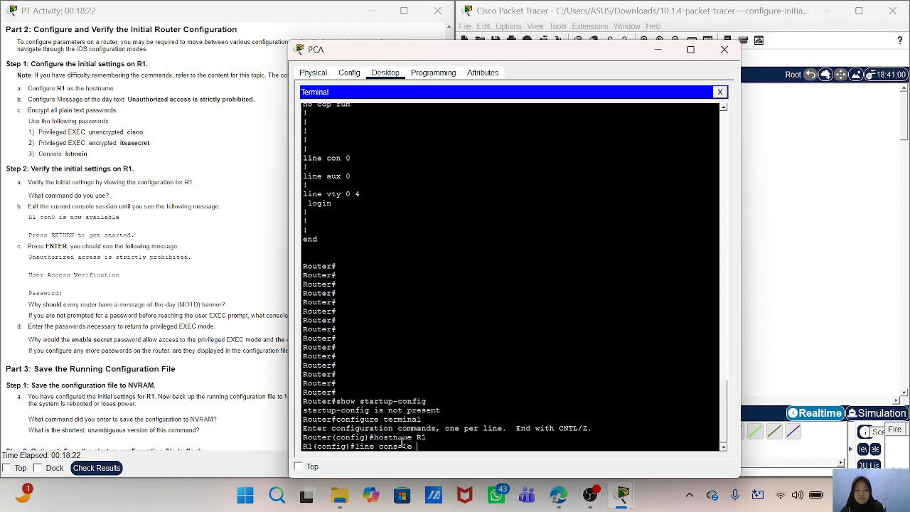
text( 0)
key(Return)
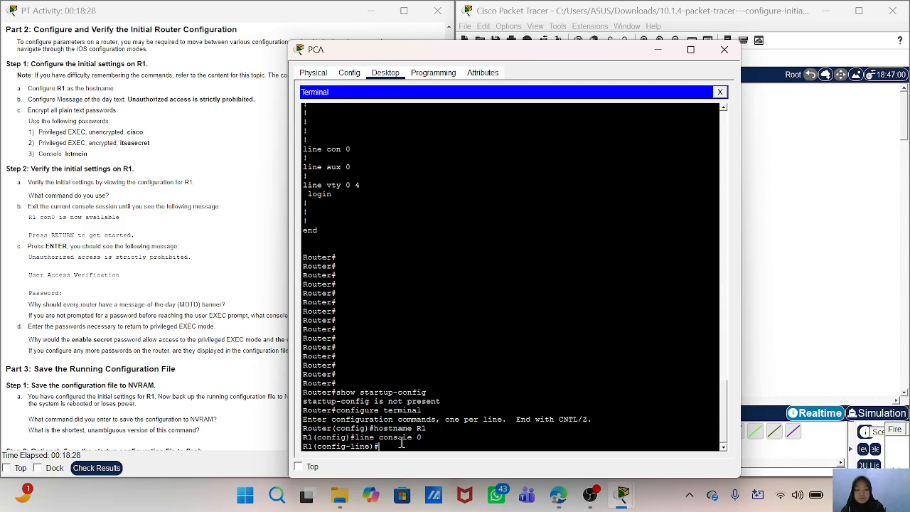
text(passwor)
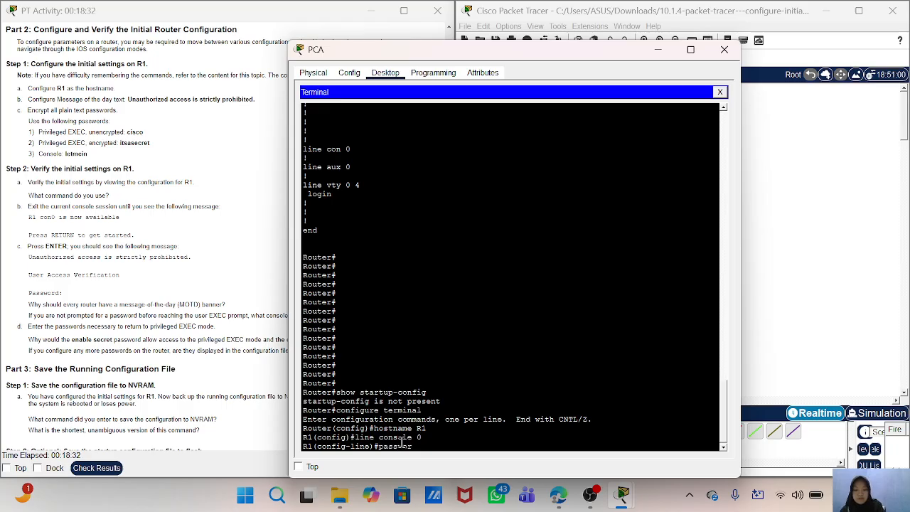
text(d)
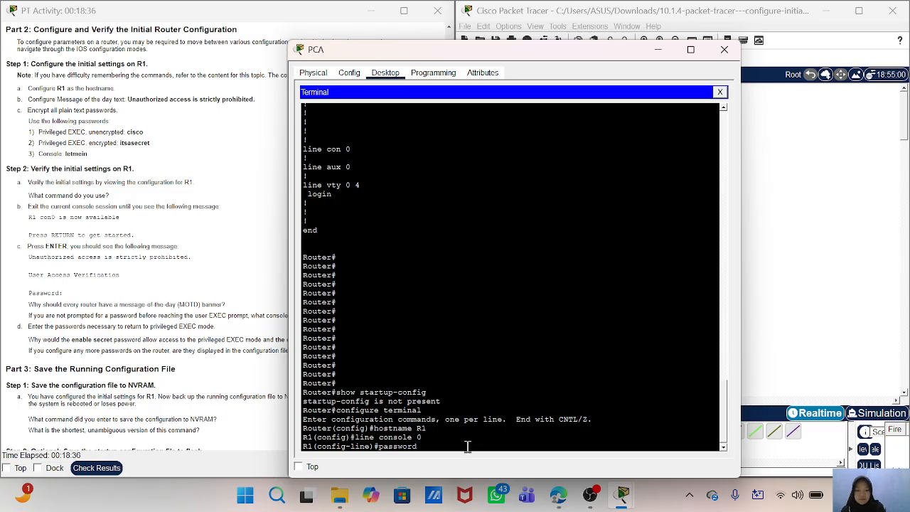
text( letme)
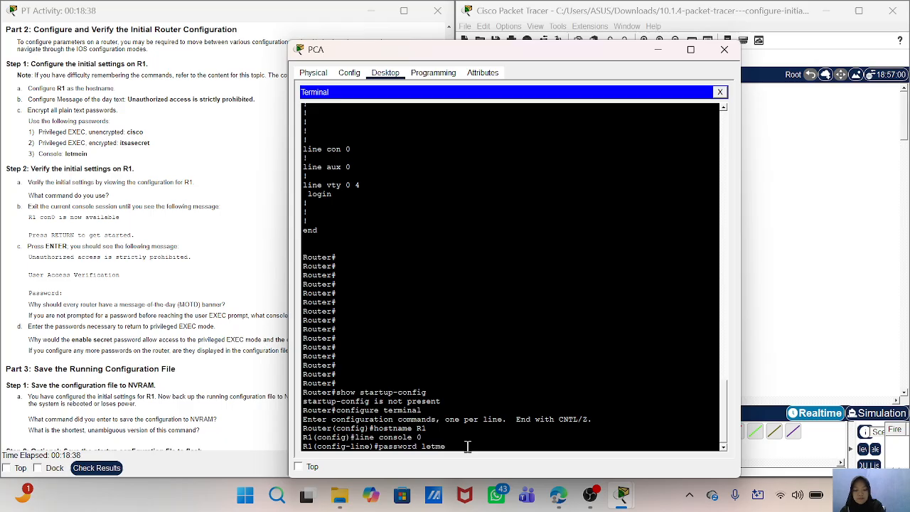
text(in)
key(Return)
key(Return)
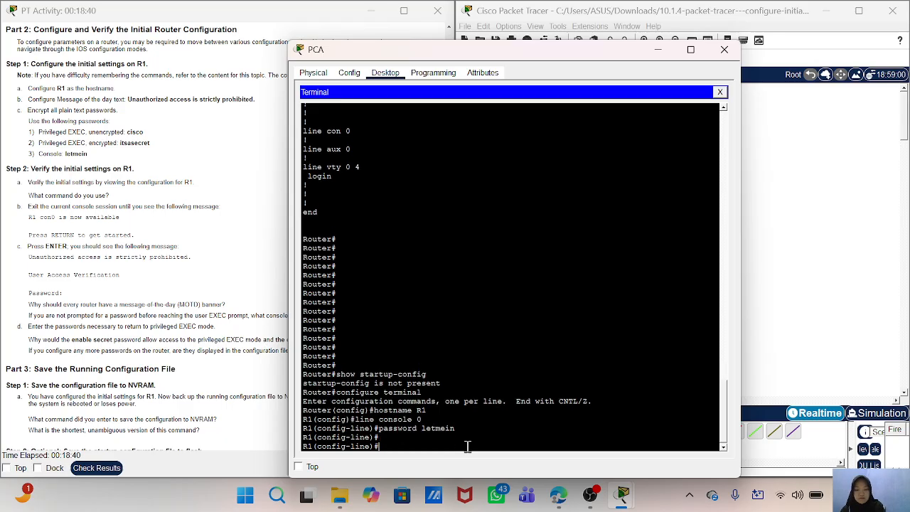
- Require login on the console line and exit back to global configuration mode
text(login)
key(Return)
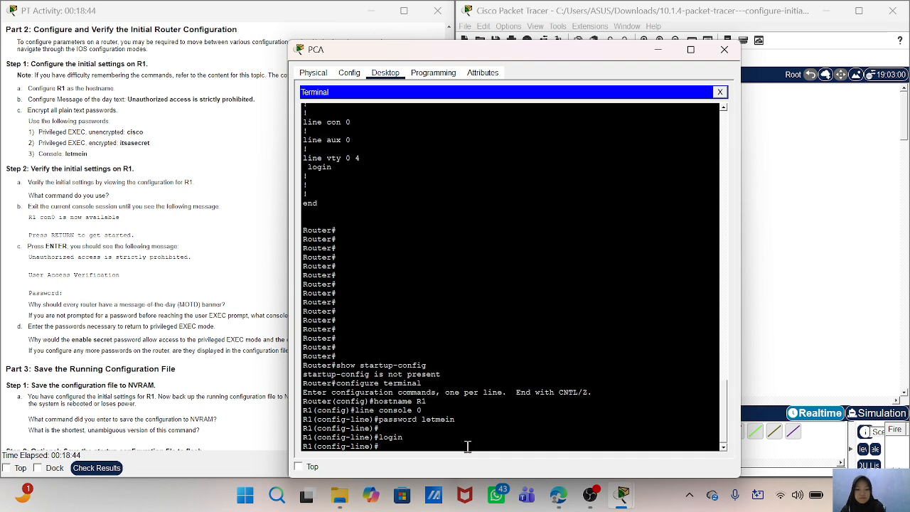
text(ec)
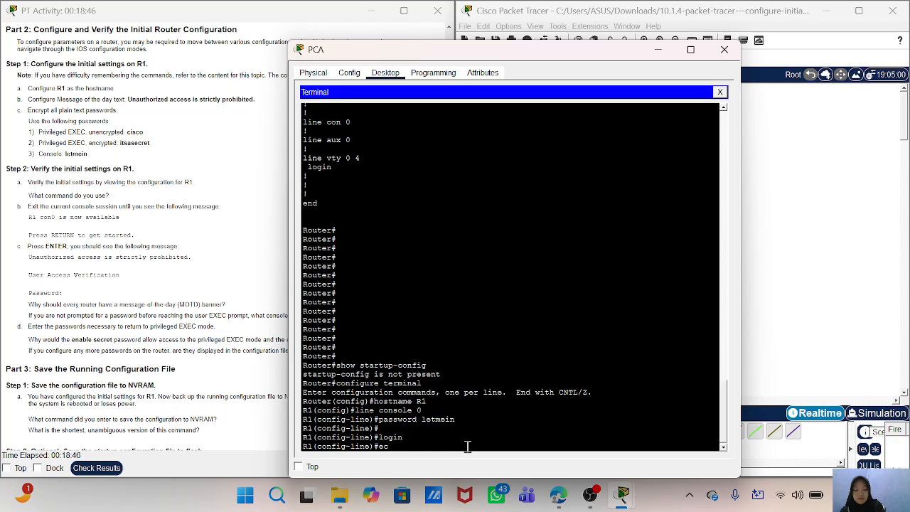
key(BackSpace)
text(xit)
key(Return)
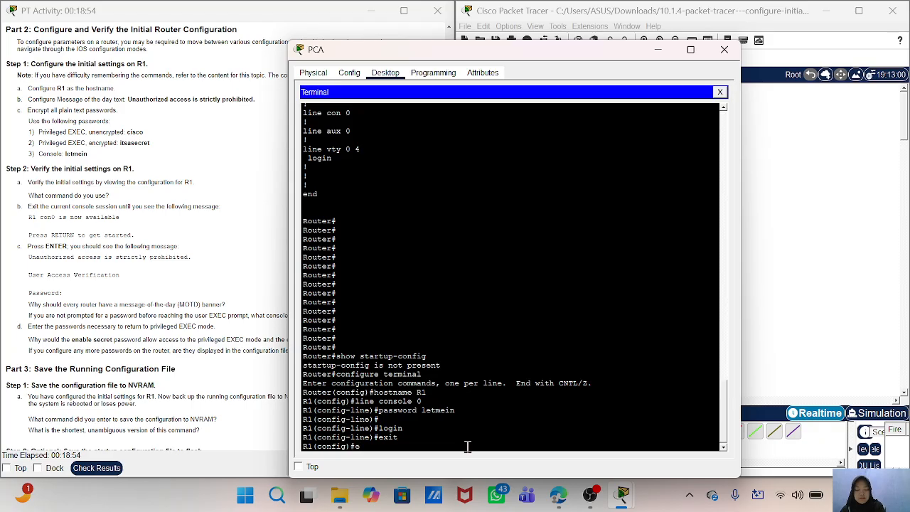
key(BackSpace)
key(Return)
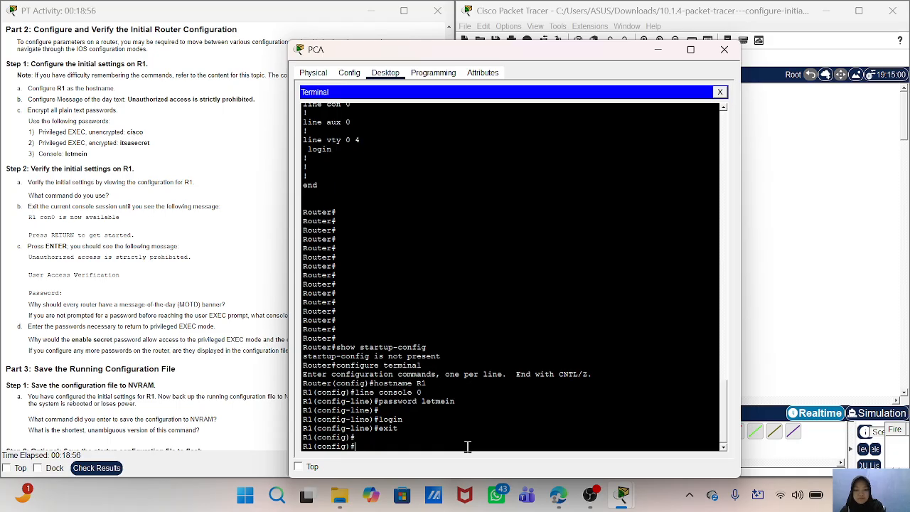
- Try to issue the enable and enable password commands without a password value in global configuration mode
text(enable)
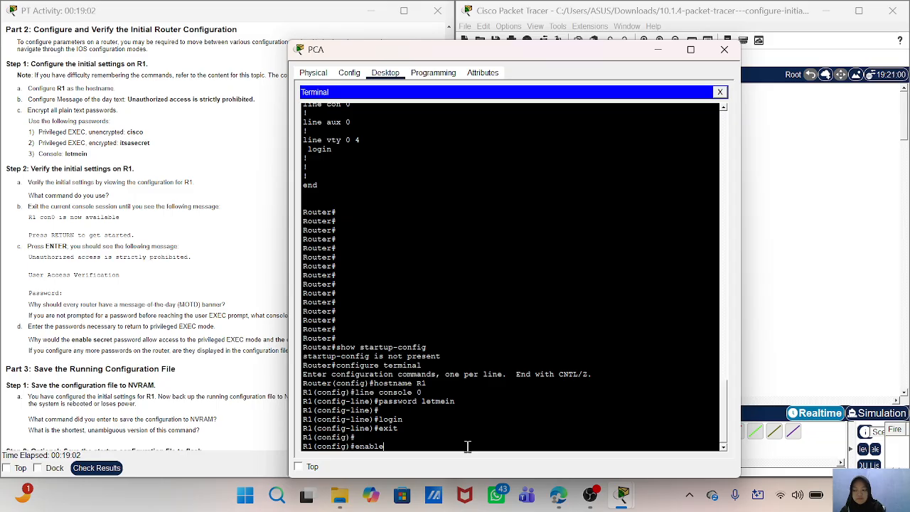
key(Return)
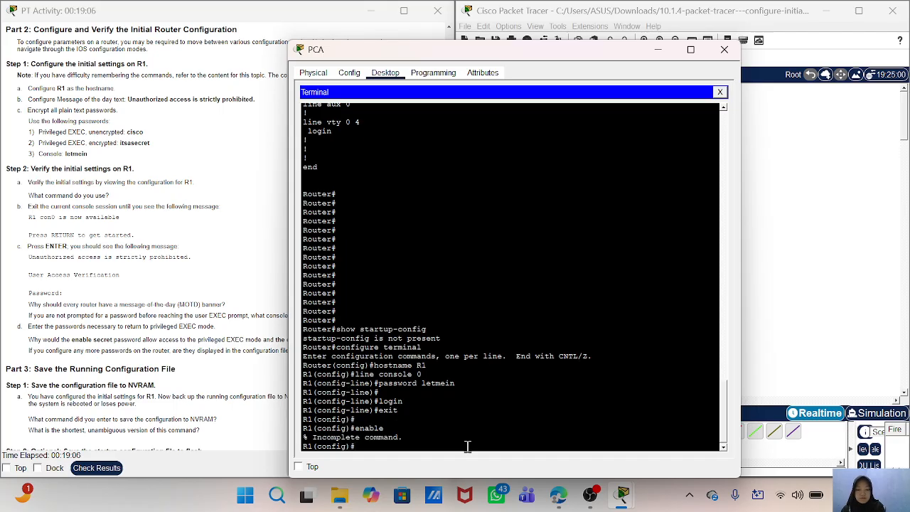
text(enable)
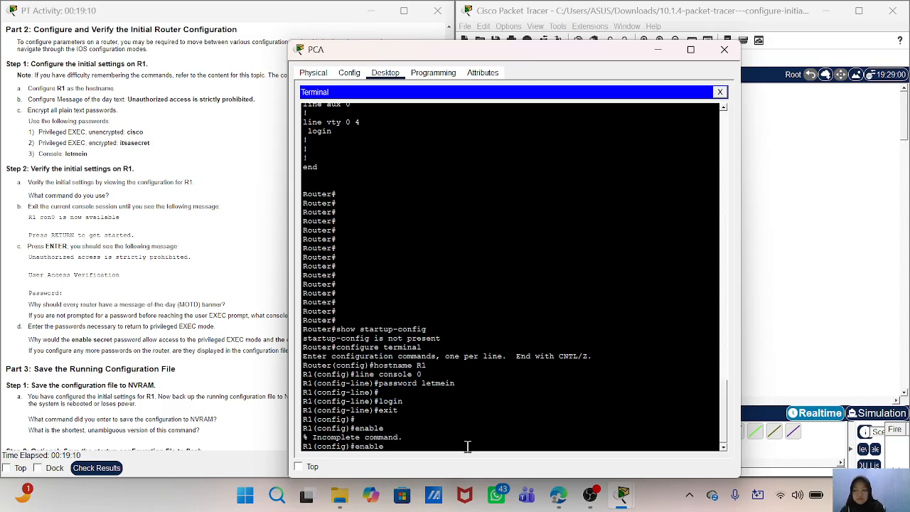
key(Return)
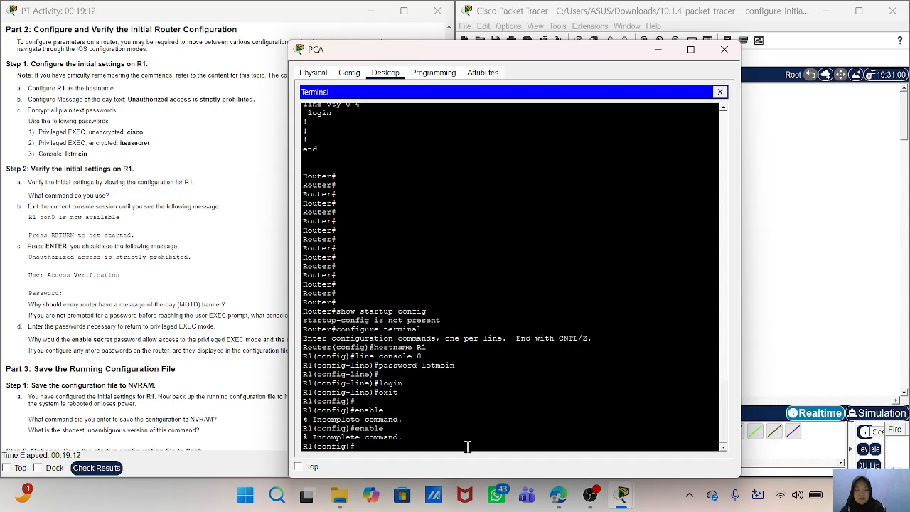
text(enable password)
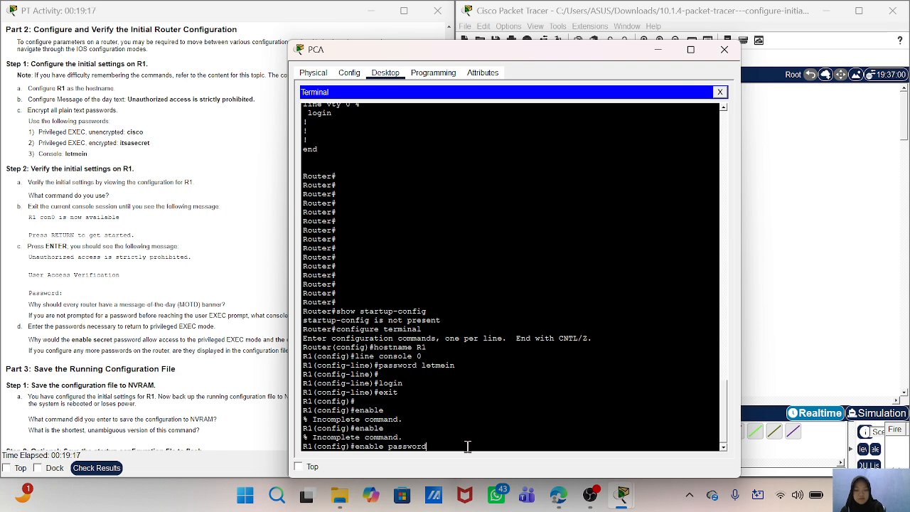
key(Return)
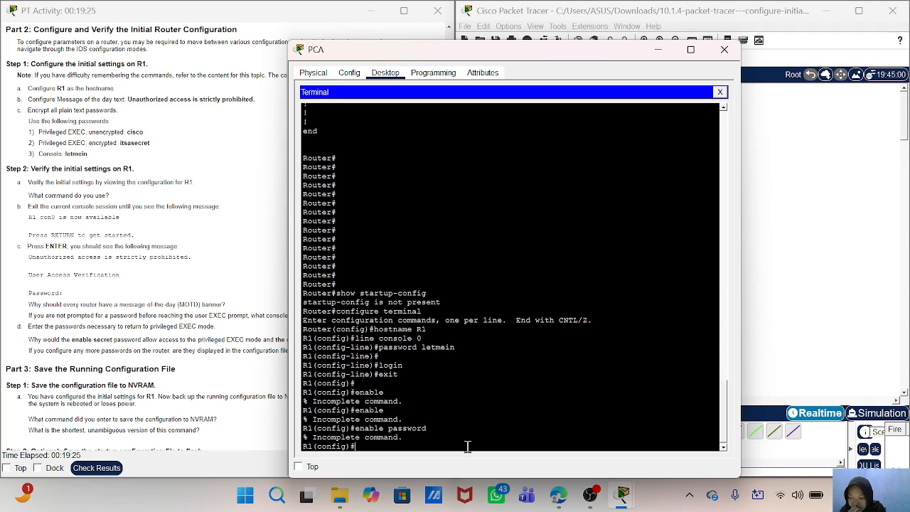
- Set the unencrypted privileged EXEC password on R1 with the enable password command
text(nabl)
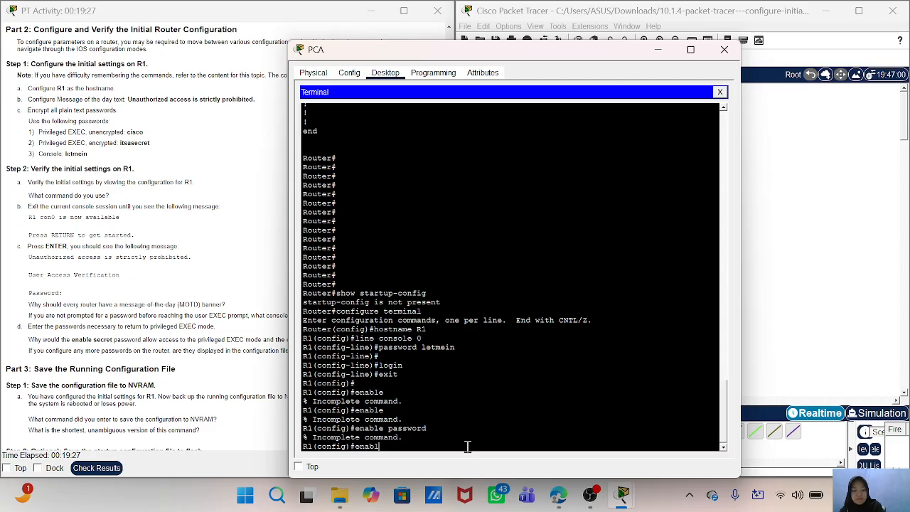
text(e password pa)
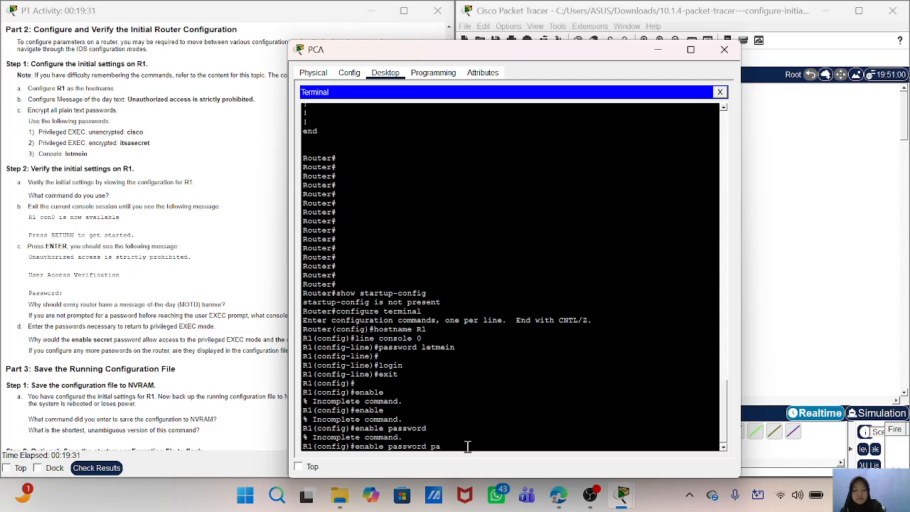
text(sswo)
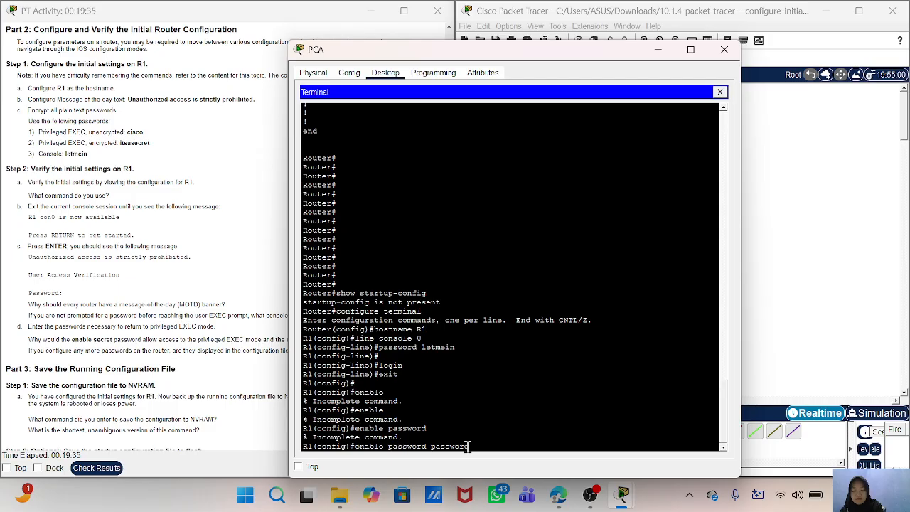
text(rd)
key(Return)
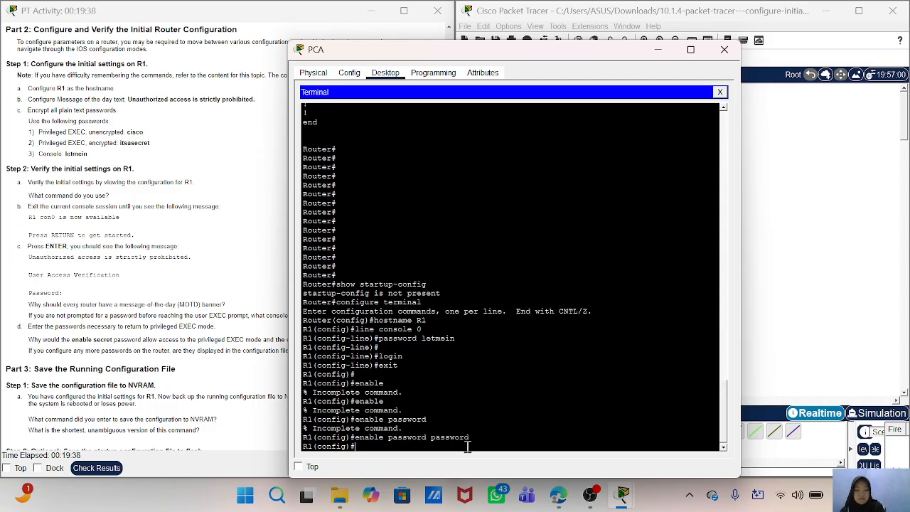
- Set the encrypted privileged EXEC password on R1 with the enable secret command
text(enable)
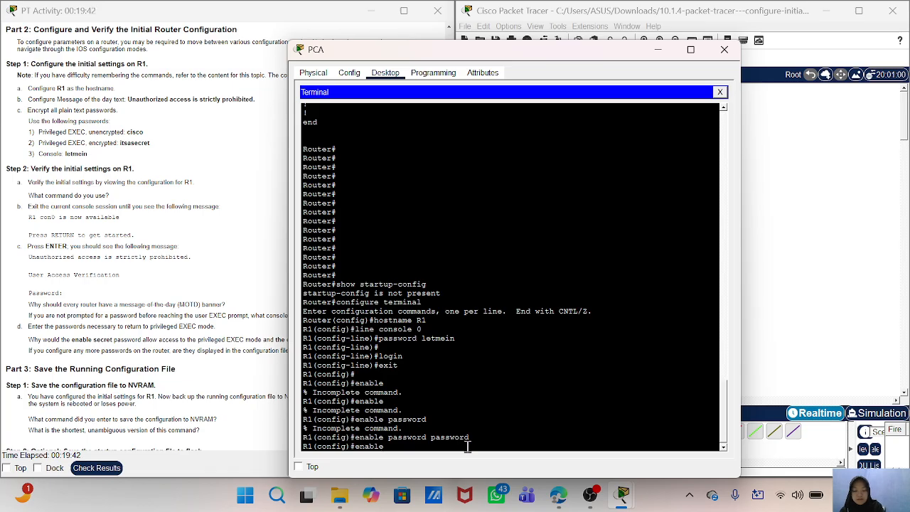
text( secret)
text(its)
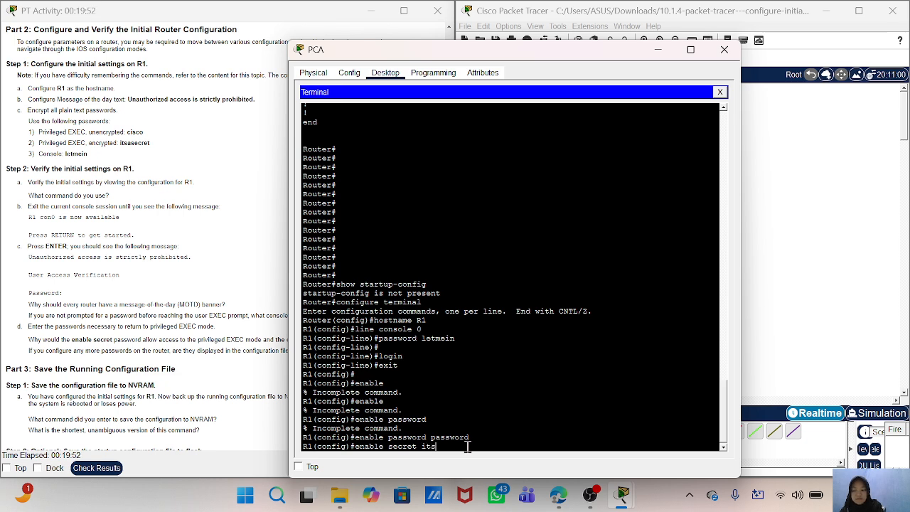
text(ecret)
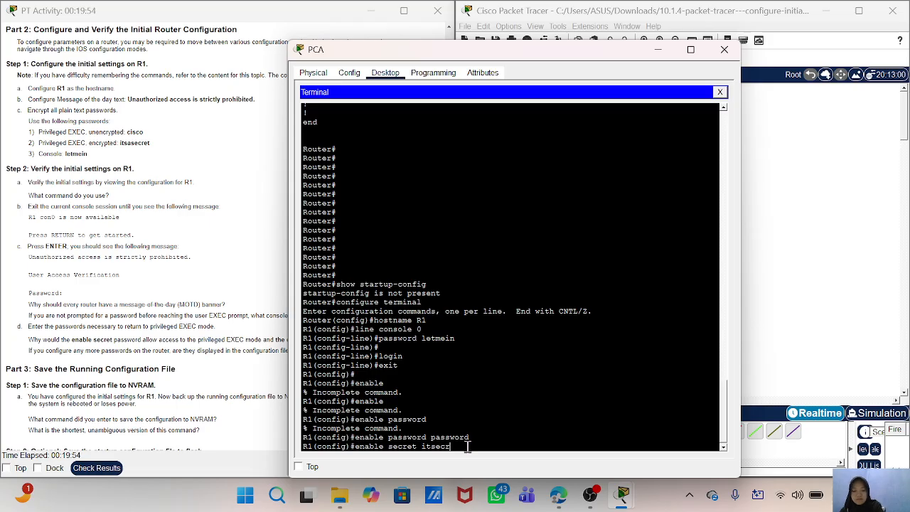
key(Return)
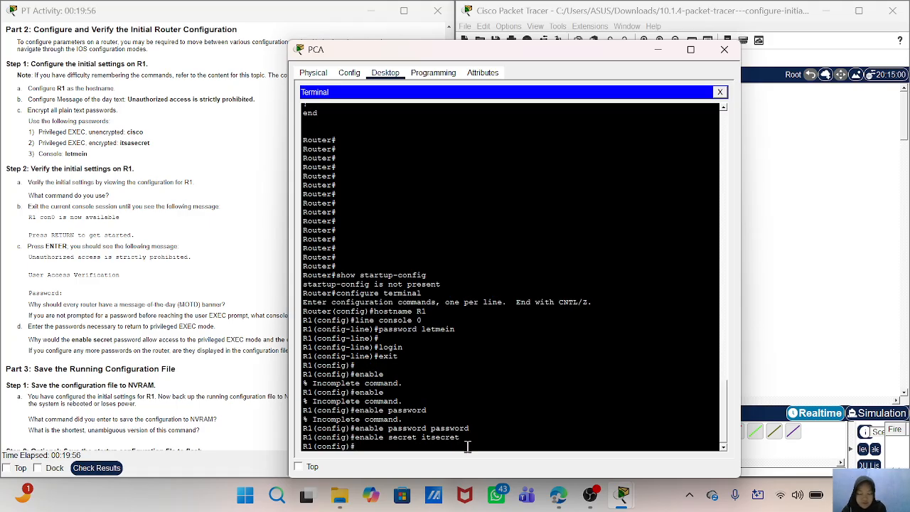
- Enter line configuration mode with line vty 04, removing the inline line password from the command before running it
text(li)
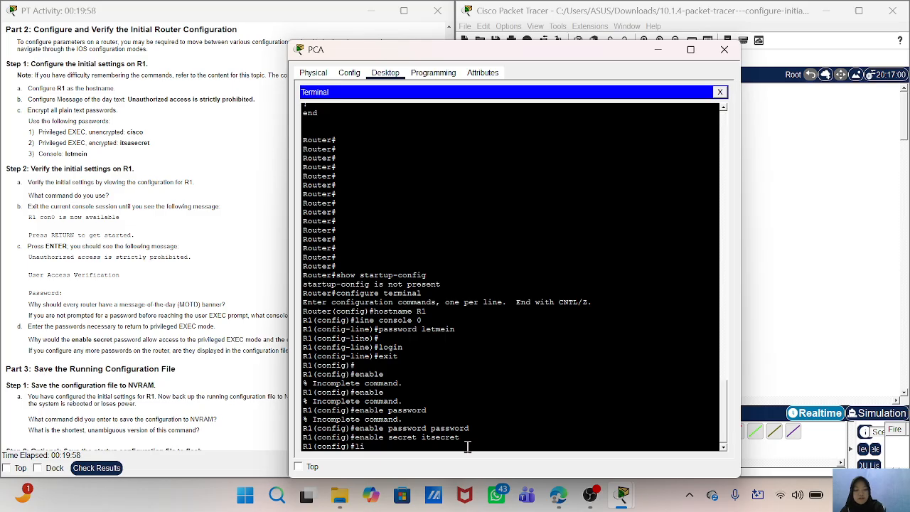
text(ne vty)
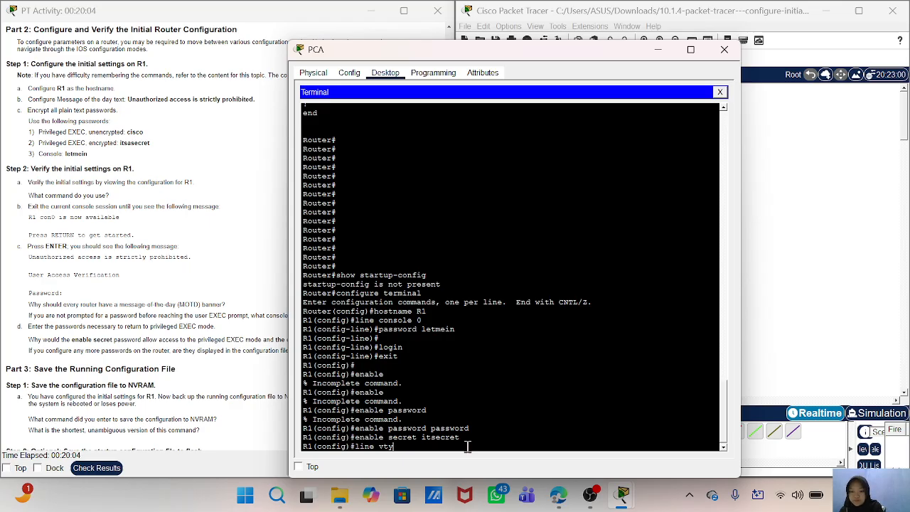
text(04)
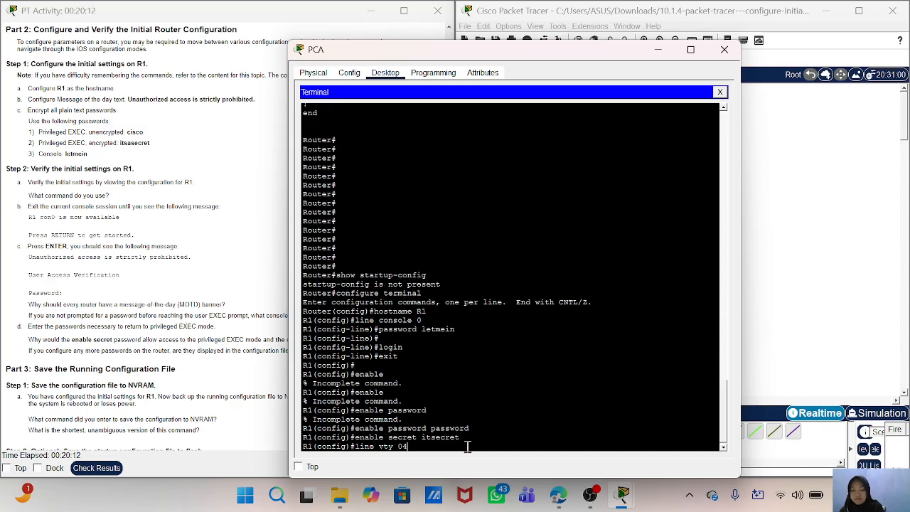
text(pass)
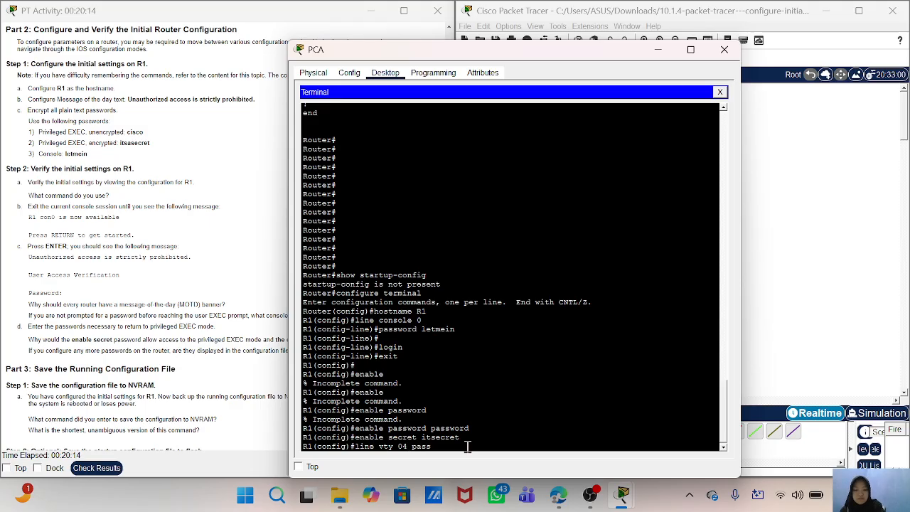
text(word letmein)
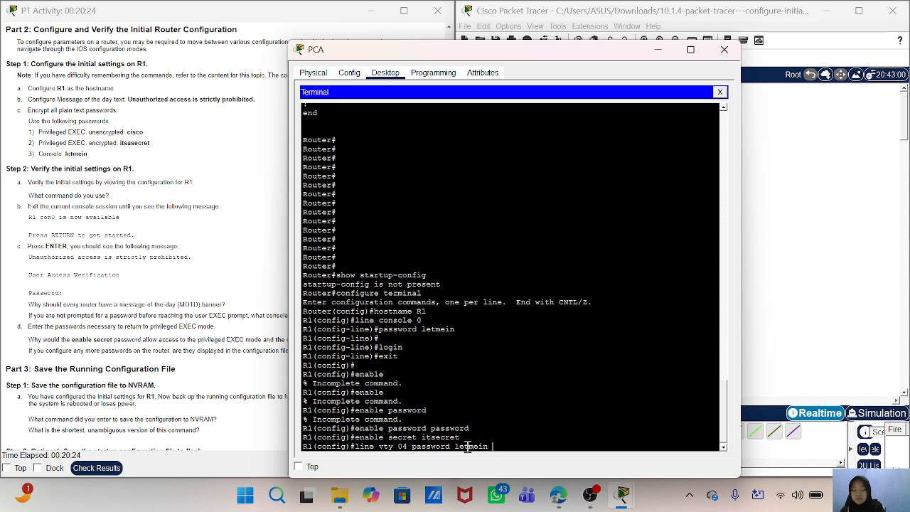
key(BackSpace)
key(BackSpace)
key(BackSpace)
key(BackSpace)
key(BackSpace)
key(BackSpace)
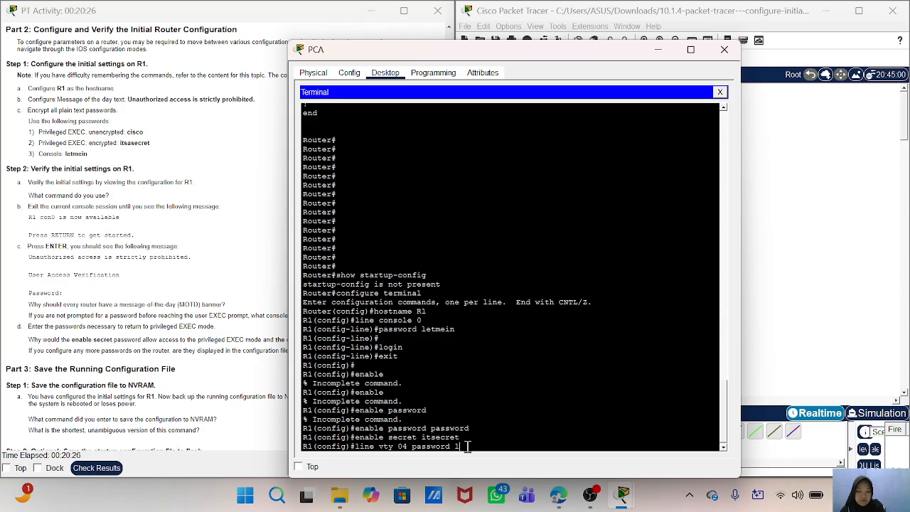
key(BackSpace)
key(BackSpace)
key(BackSpace)
key(BackSpace)
key(BackSpace)
key(BackSpace)
key(BackSpace)
key(BackSpace)
key(BackSpace)
key(BackSpace)
key(BackSpace)
key(Return)
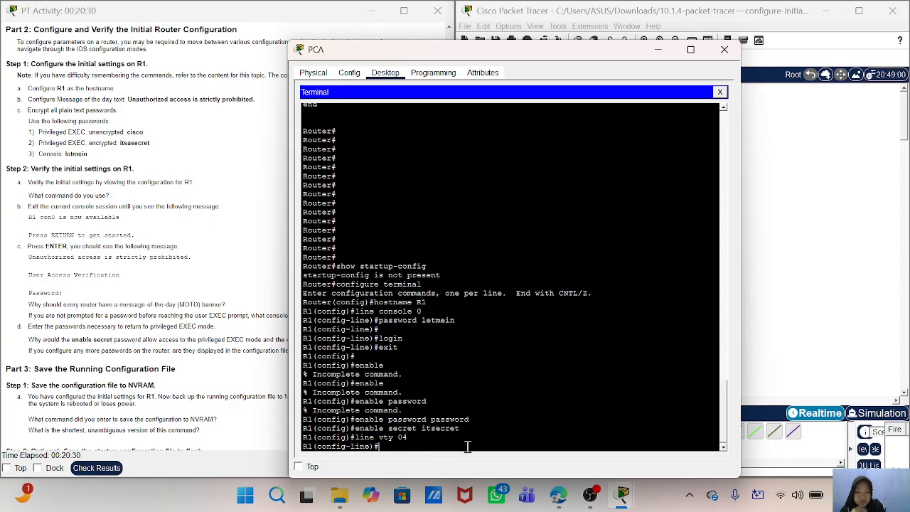
- Try to set the line password, login and exit for line vty 04 in a single command
text(line)
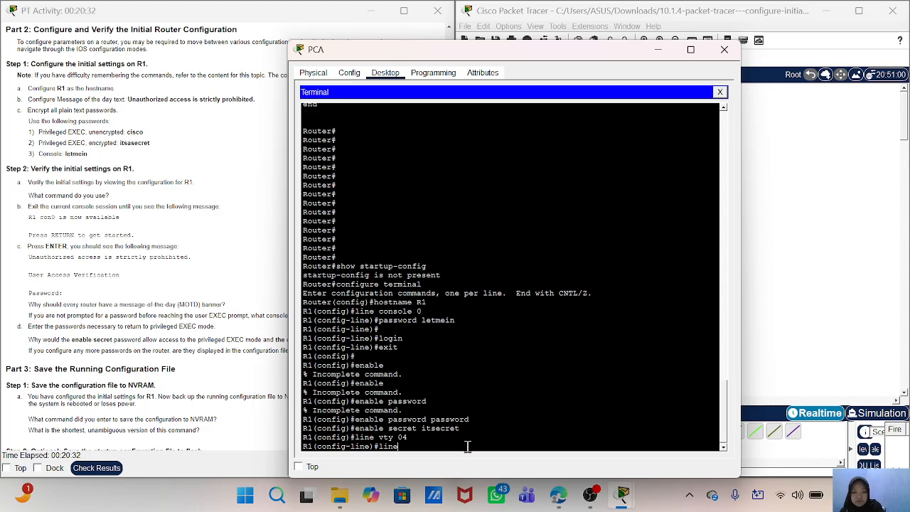
text( vty 04 passw)
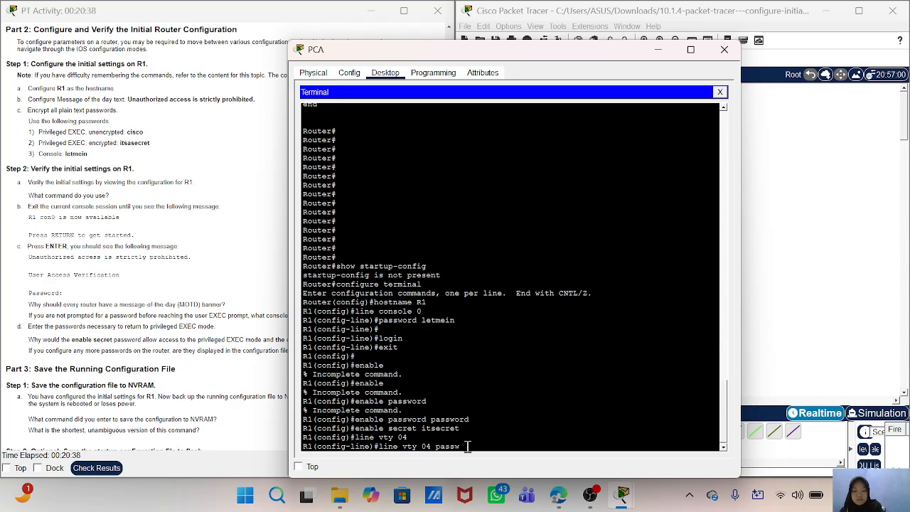
text(ord le)
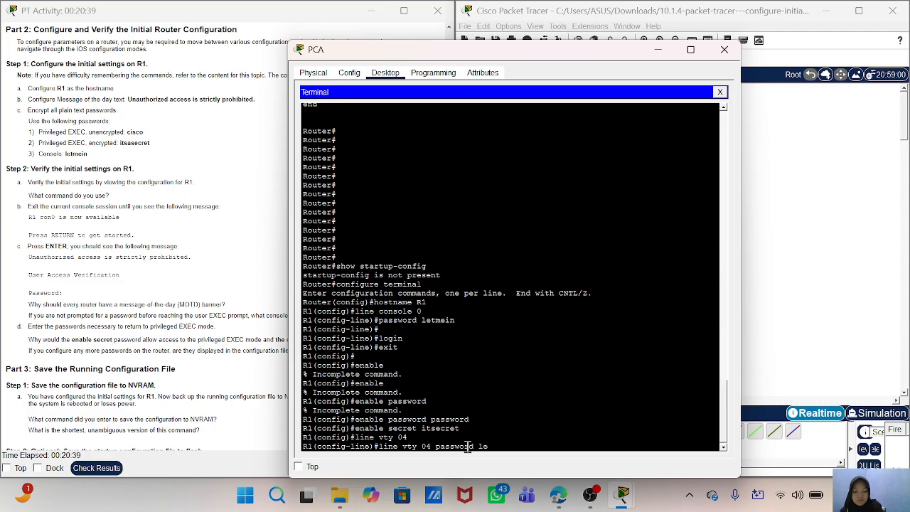
text(tmein logi)
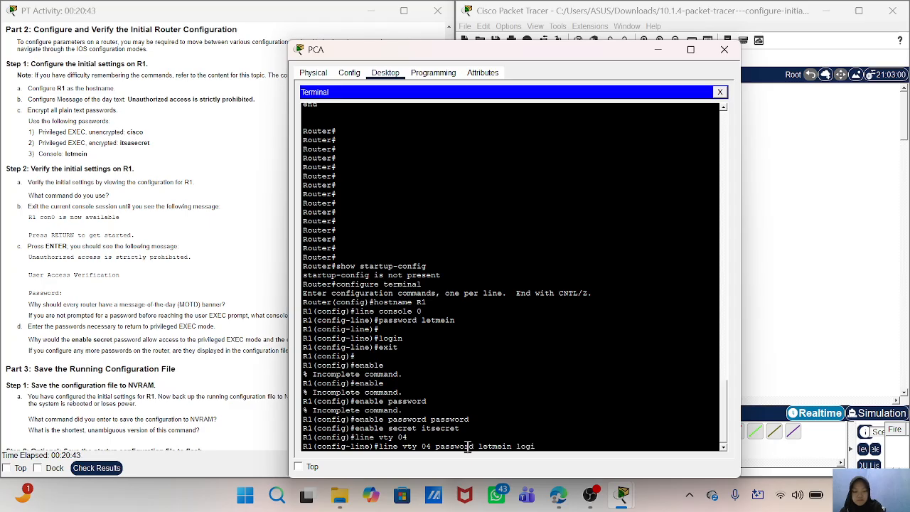
text(n exit)
key(Return)
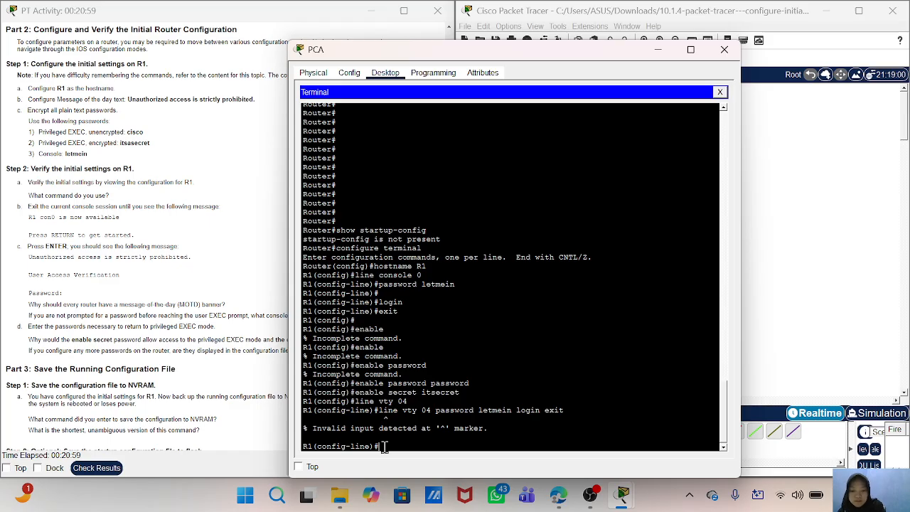
- Enter line configuration mode for the virtual terminal lines with line vty 0 4
text(line)
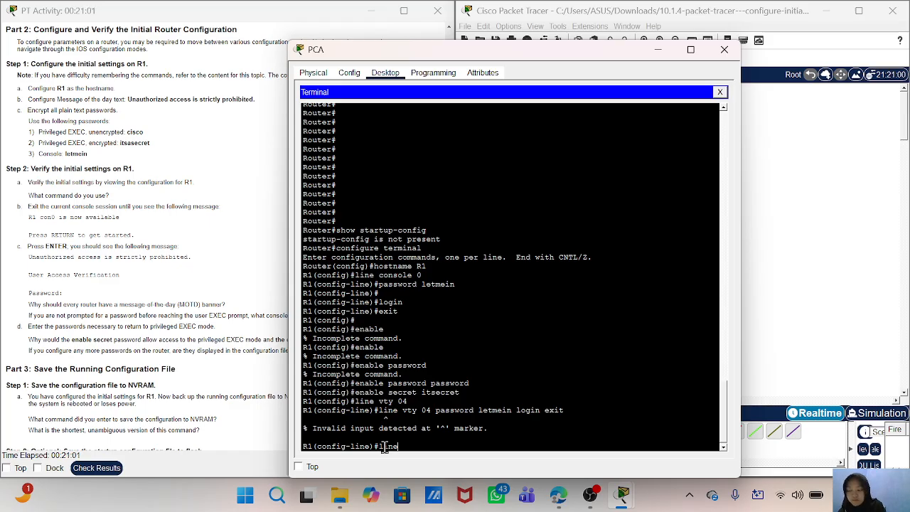
text( v)
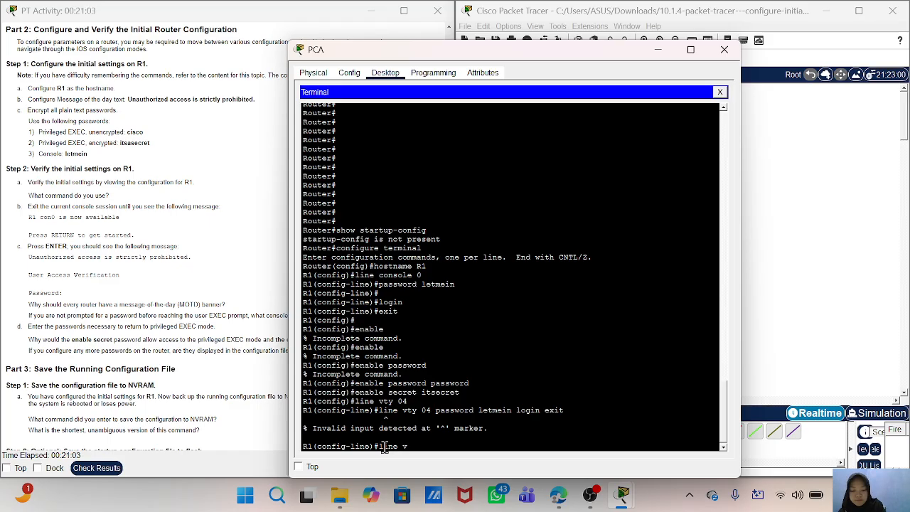
text(ty 0 4)
key(Return)
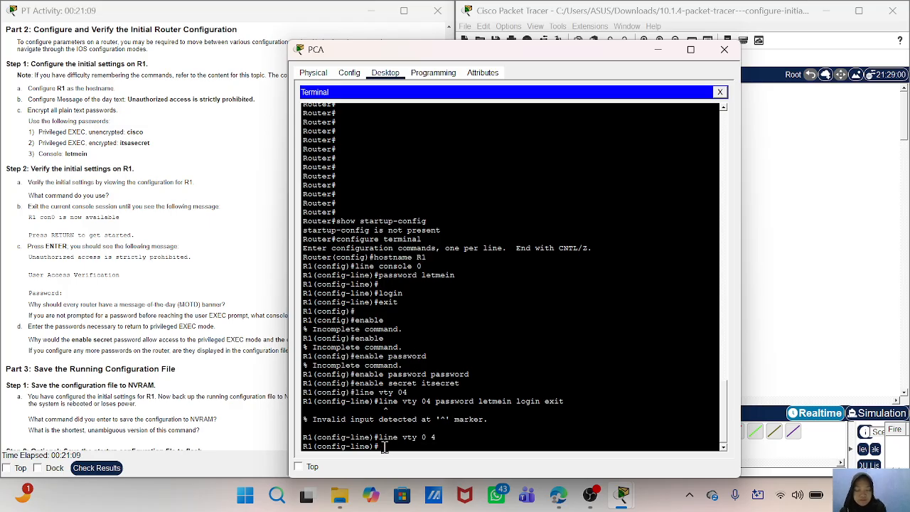
- Try to set the line password, login and exit for line vty 0 4 in a single command
text(line)
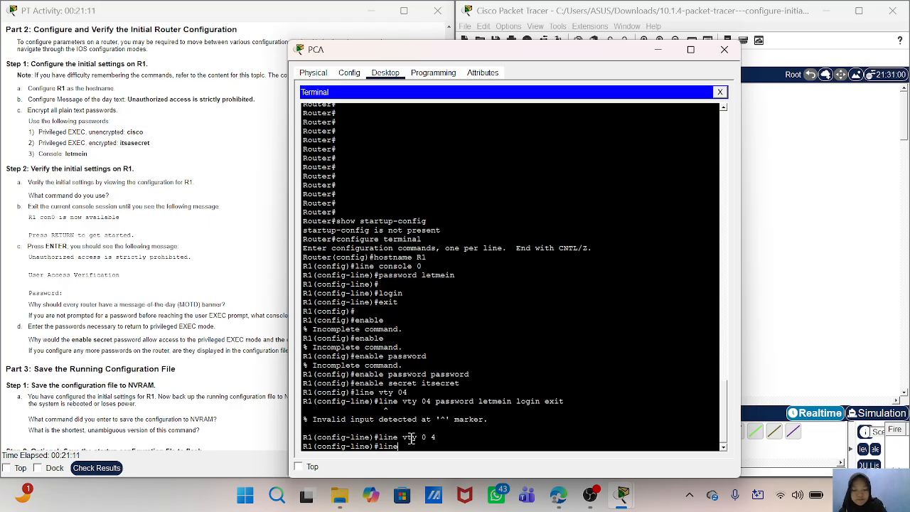
text( vty)
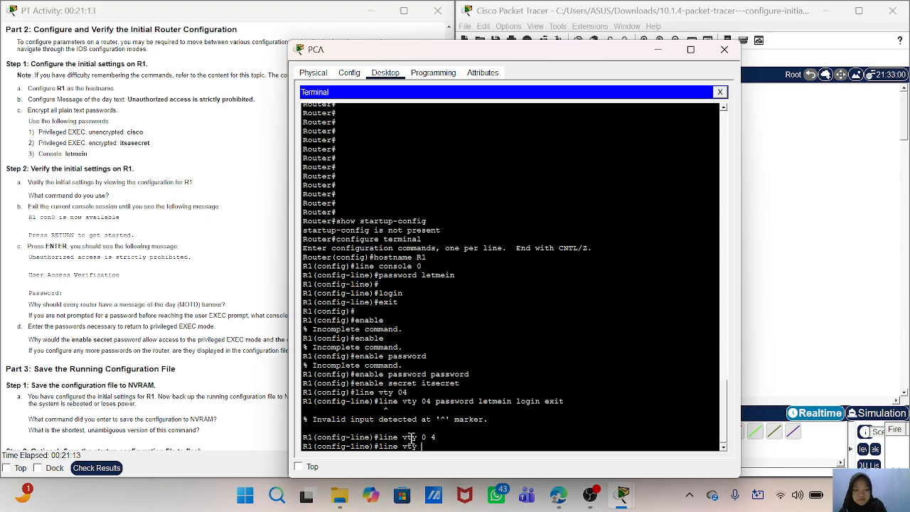
text( 0 4)
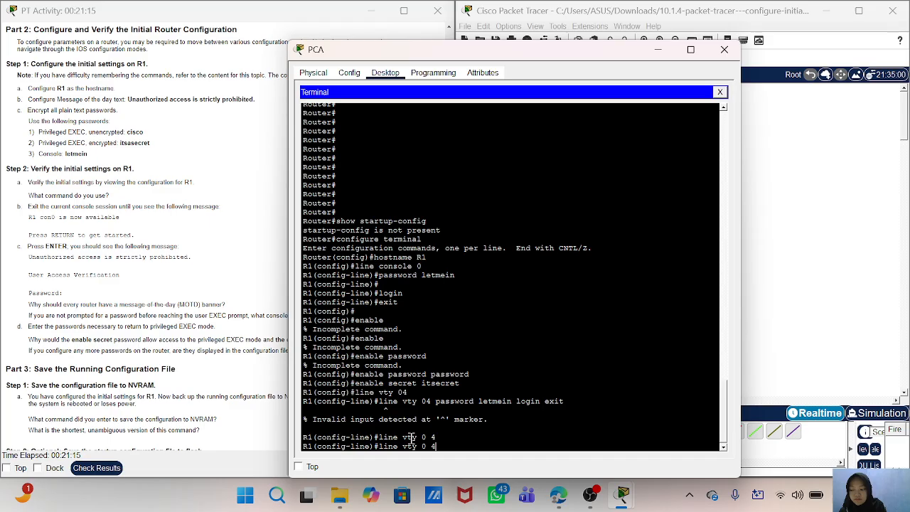
text( passw)
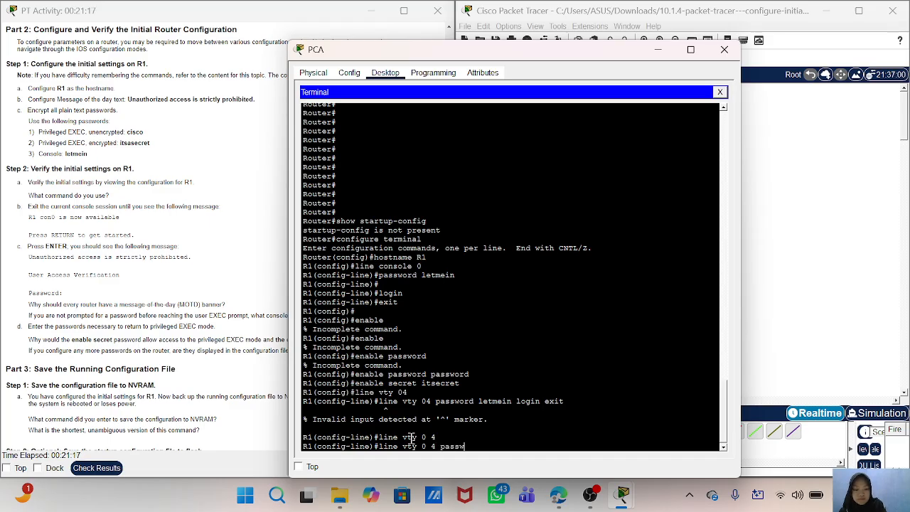
text(ord letmein login exit)
key(Return)
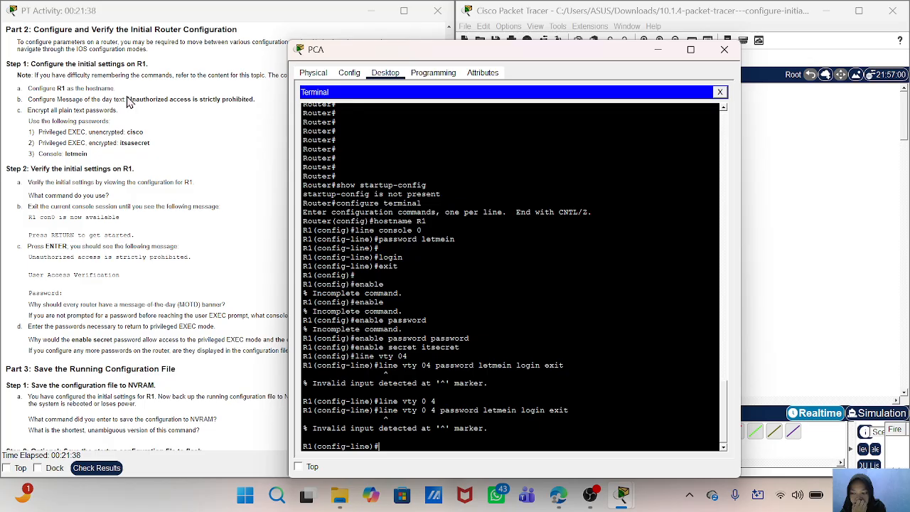
- Try to enter the message-of-the-day text "Unauthorized accsess is strictly prohobited." directly as a command in line configuration mode
drag(127, 100, 254, 100)
click(578, 395)
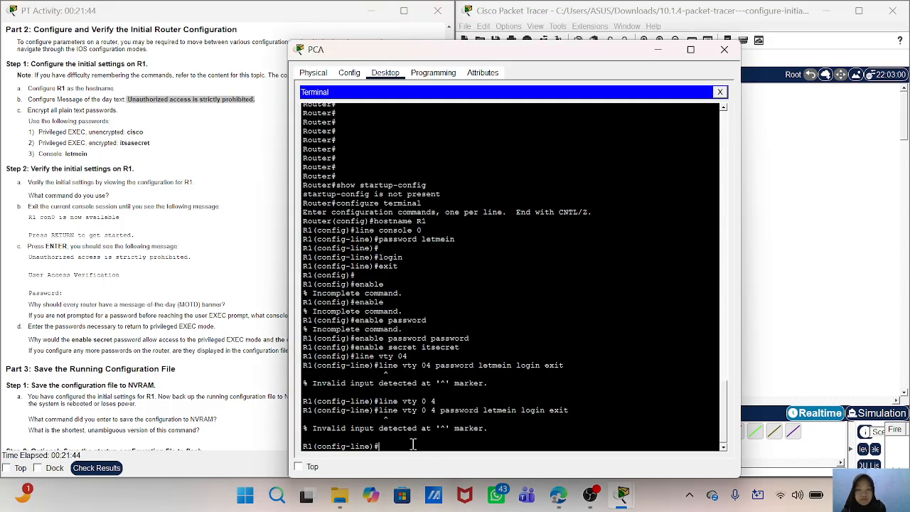
text(U)
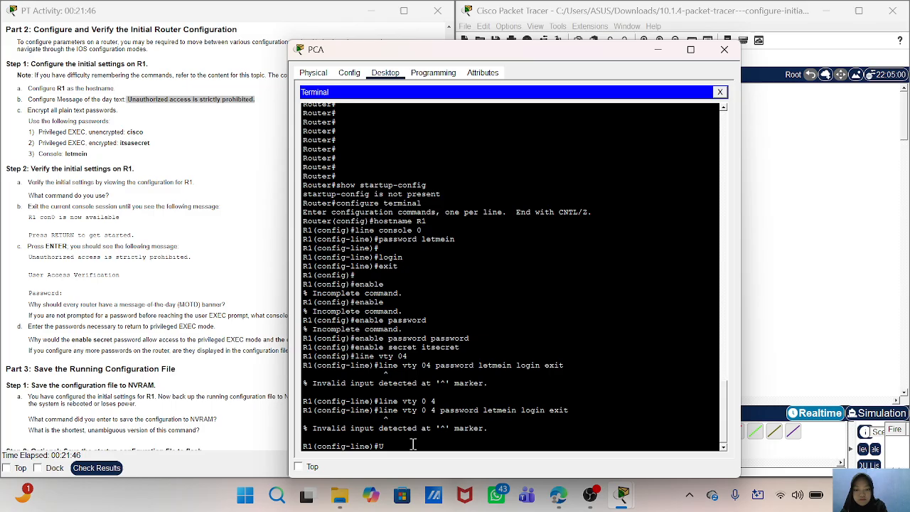
text(nautho)
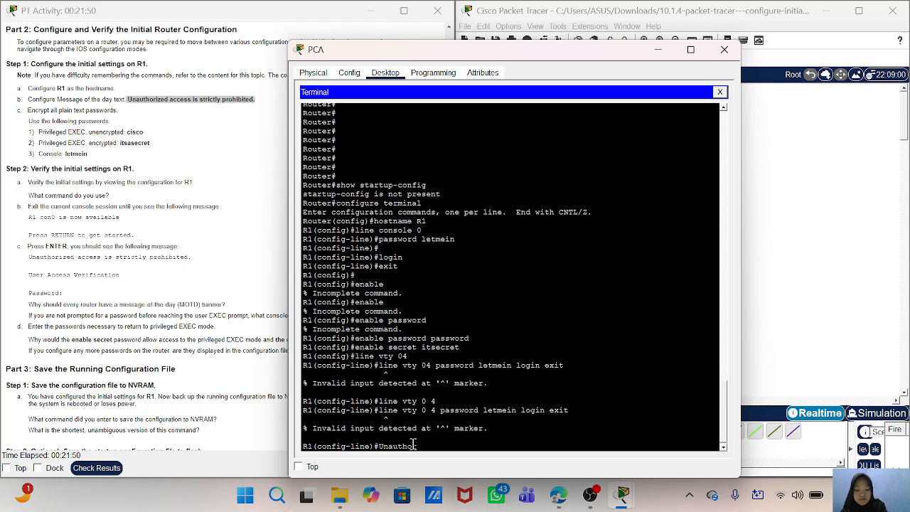
text(rized)
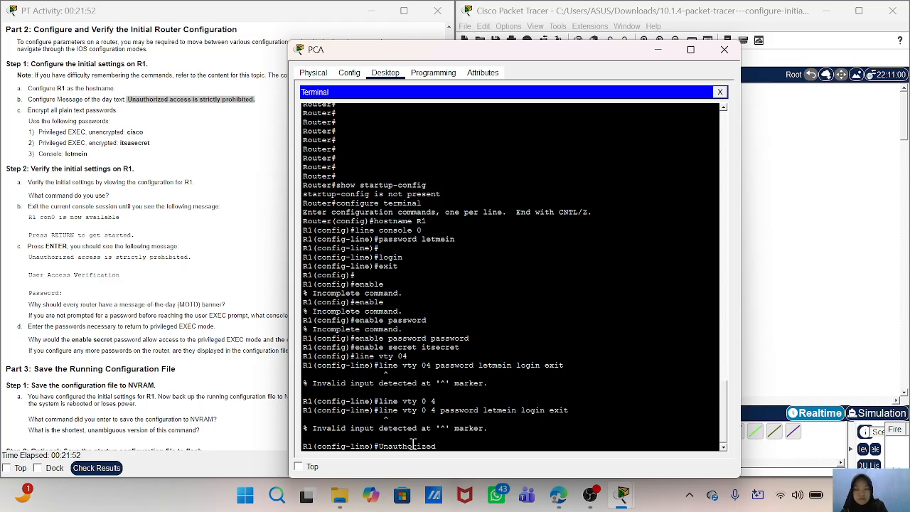
text( accse)
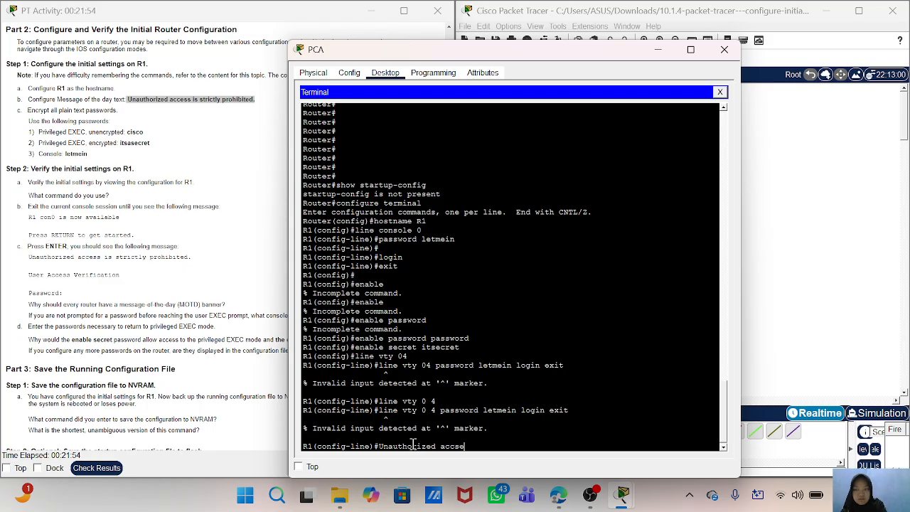
text(ss is strictly)
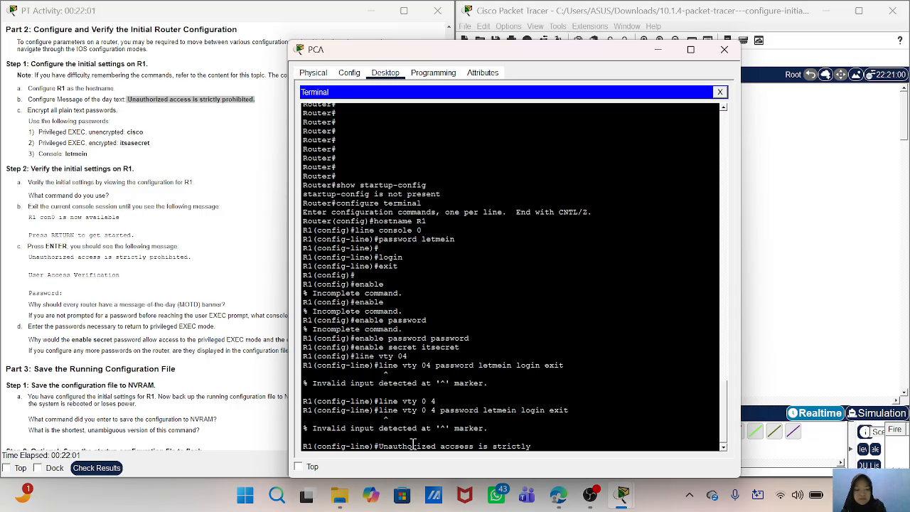
text( prohobited.)
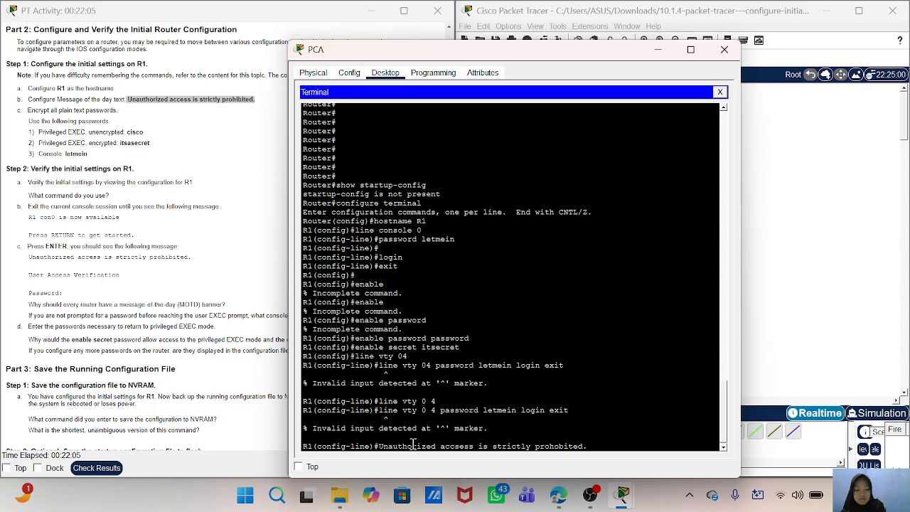
key(Return)
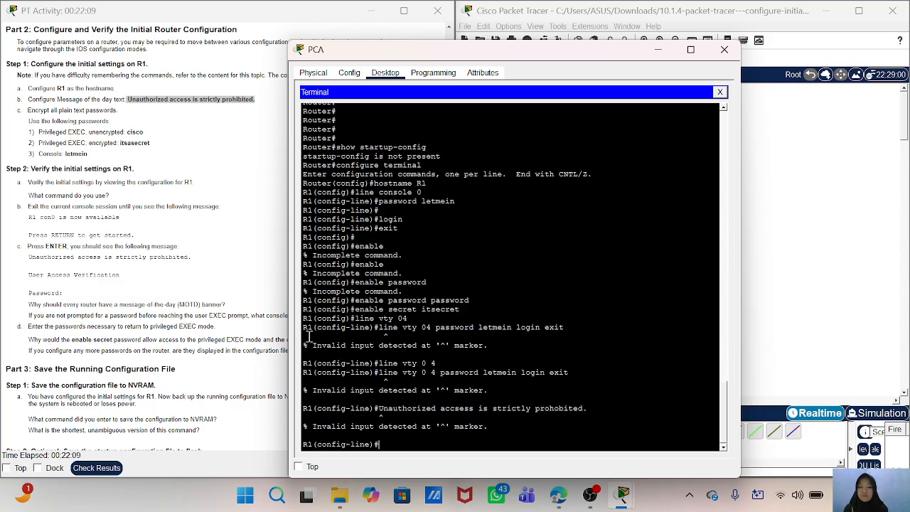
- Enter line configuration for the virtual terminal lines with line vty 0 4 and set the line password from the instructions
scroll(220, 288, down, 2)
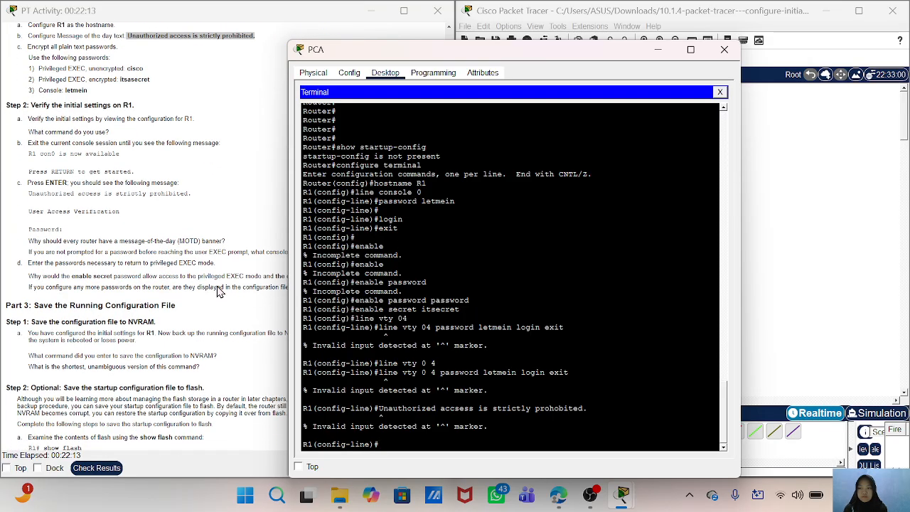
scroll(220, 292, up, 1)
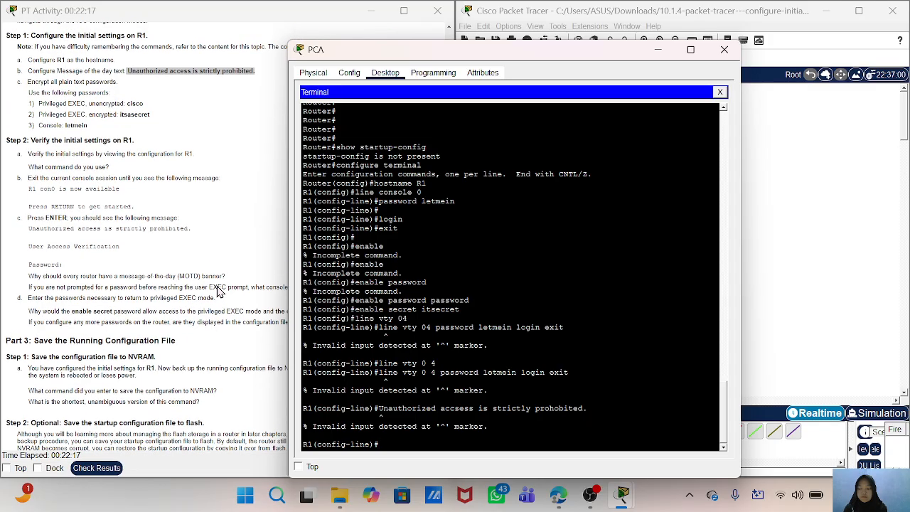
scroll(220, 291, down, 1)
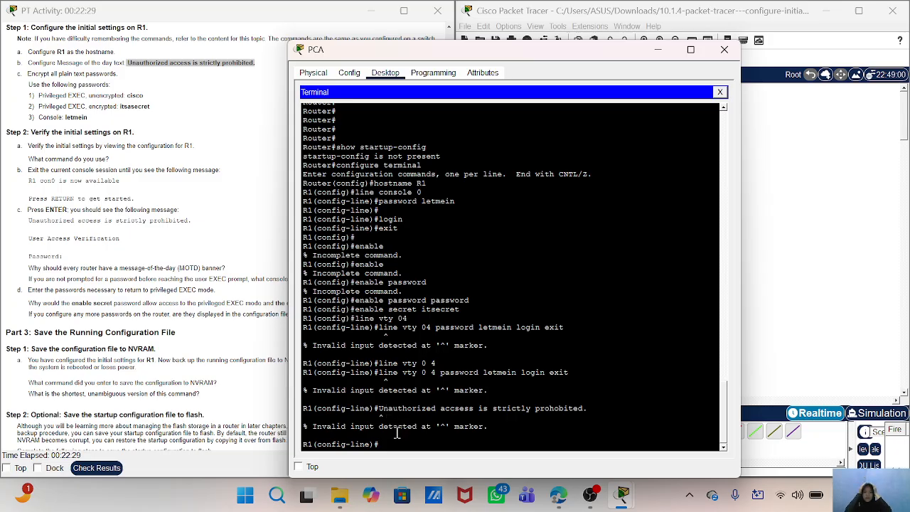
text(lin)
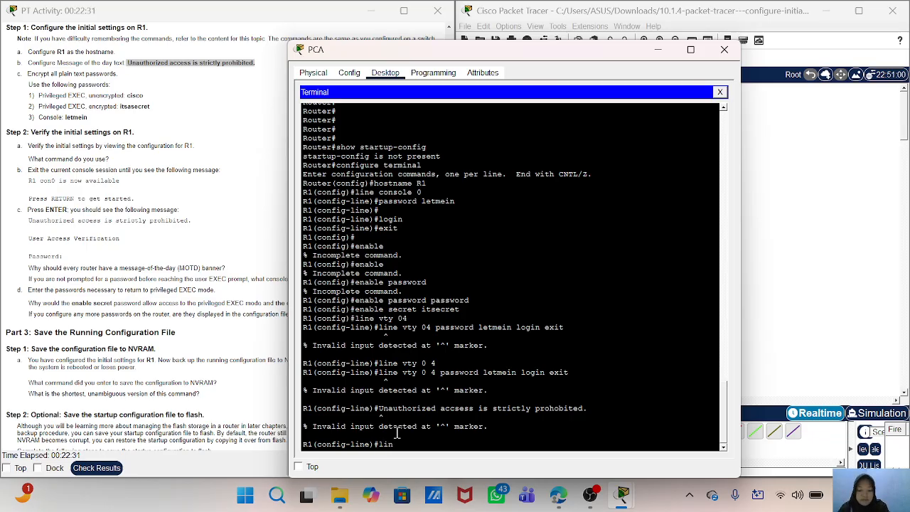
text(e vty 0 4)
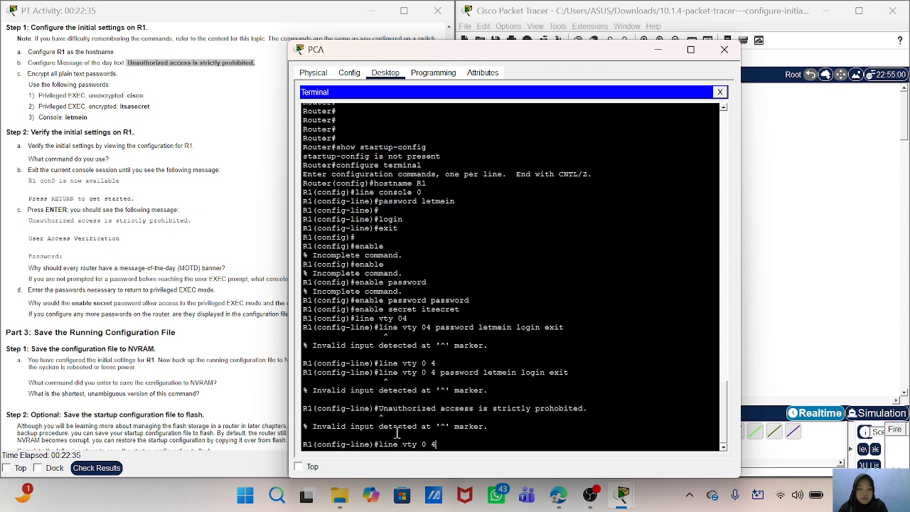
key(Return)
text(p)
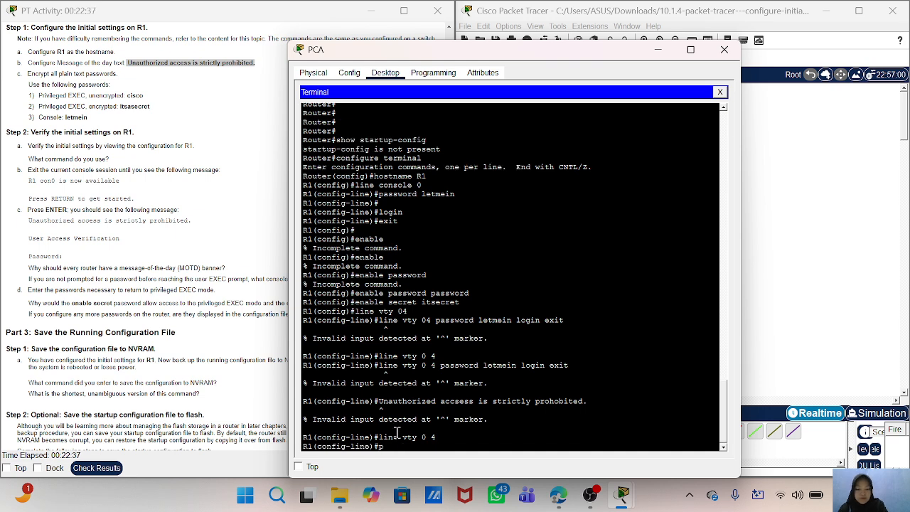
text(assword)
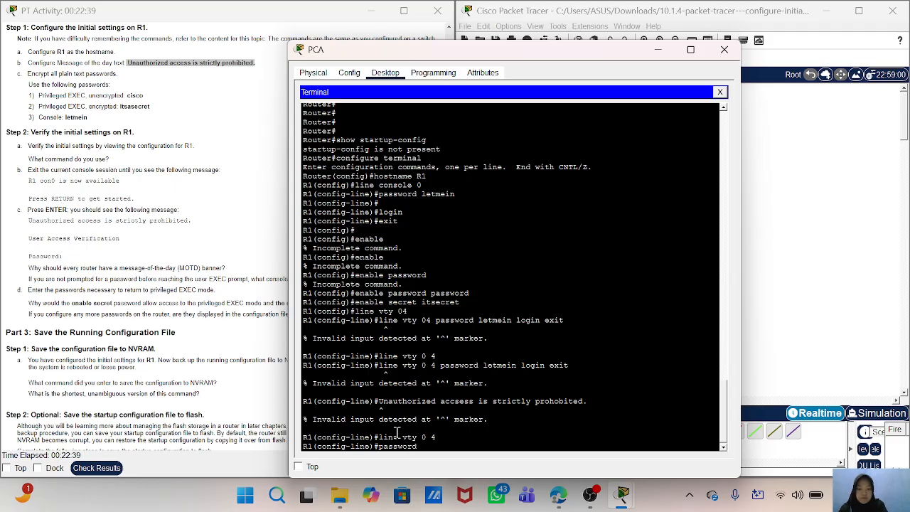
text( letmein)
key(Return)
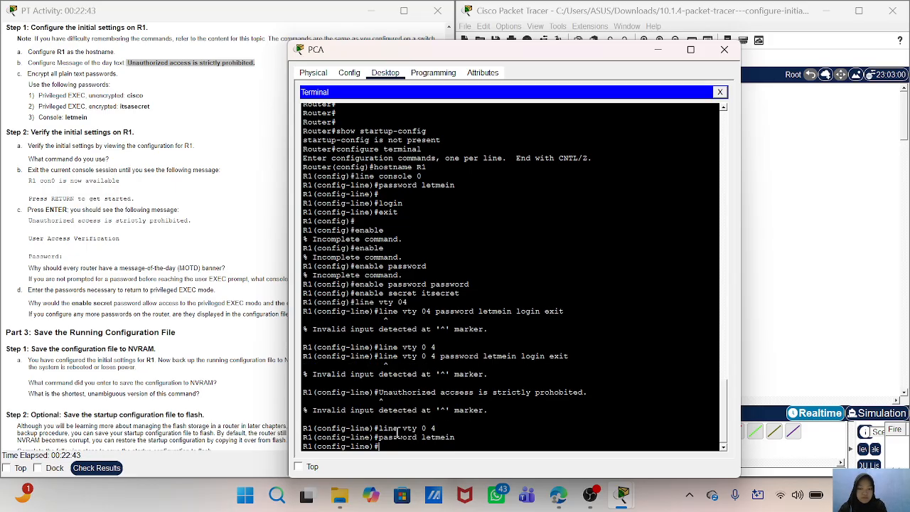
- Require login on the virtual terminal lines and exit to global configuration mode
text(login)
key(Return)
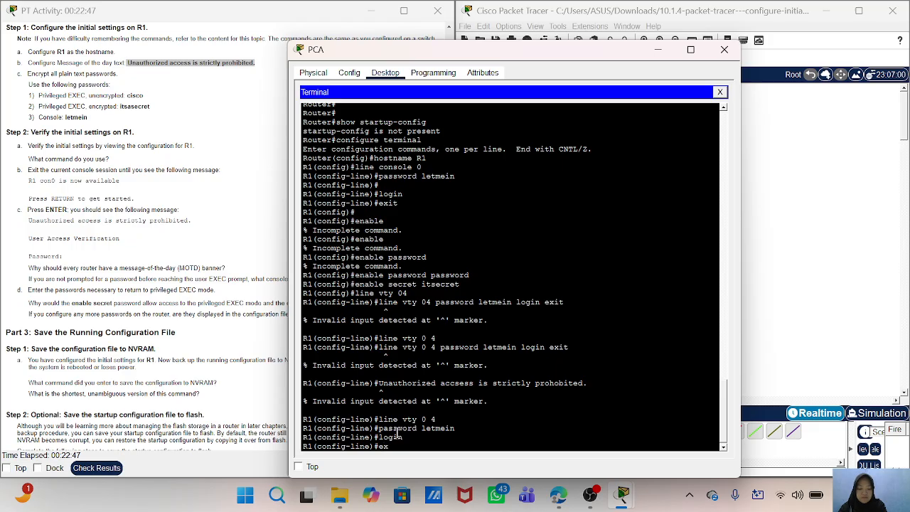
text(xit)
key(Return)
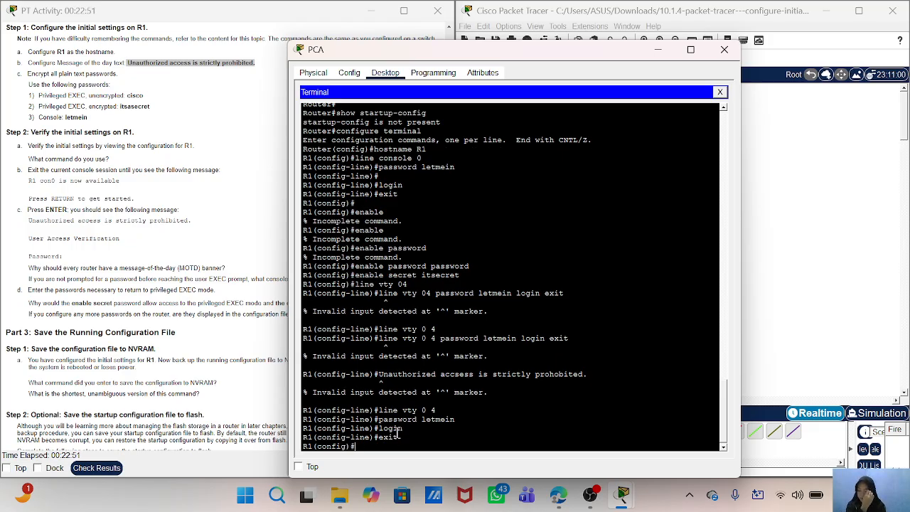
key(Return)
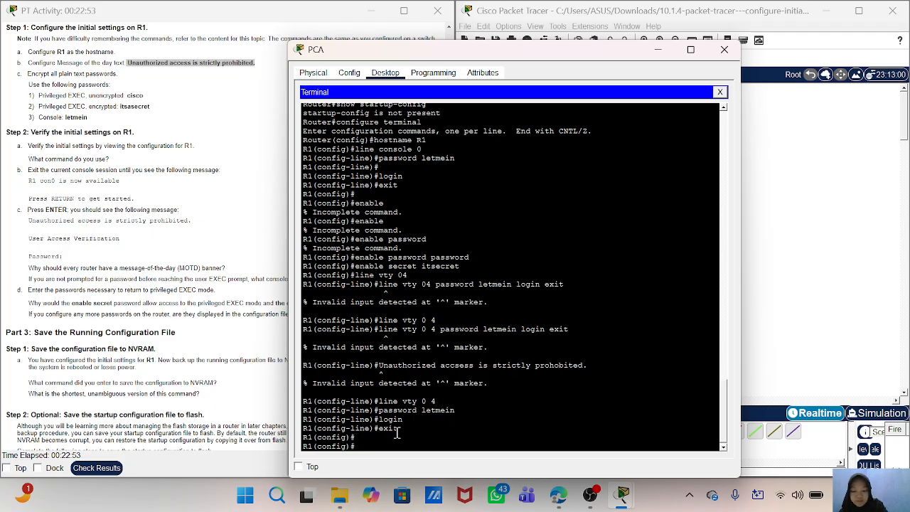
- Encrypt all plain text passwords on R1 with the service password-encryption command
text(service)
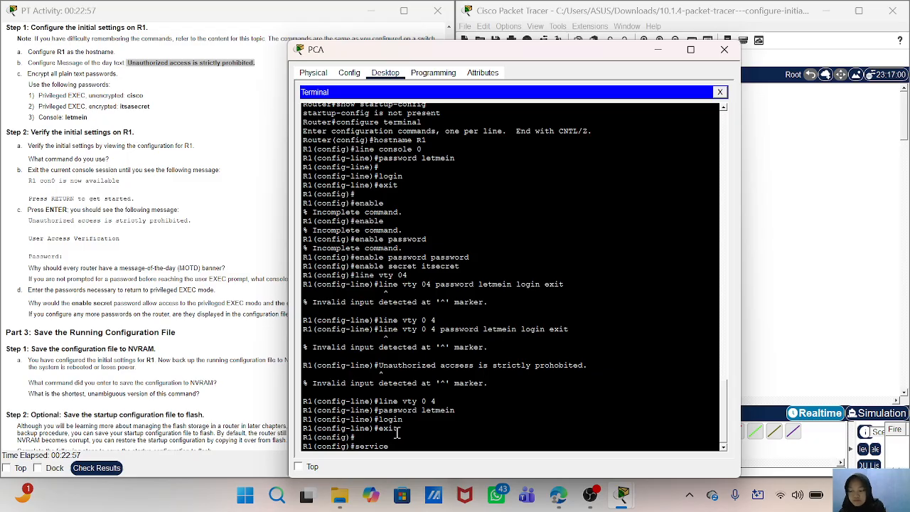
text( password)
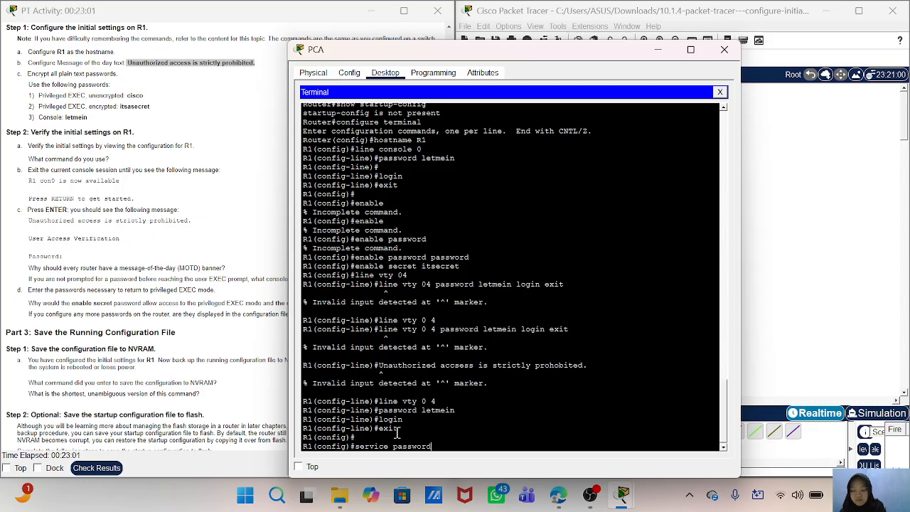
text(-encryption)
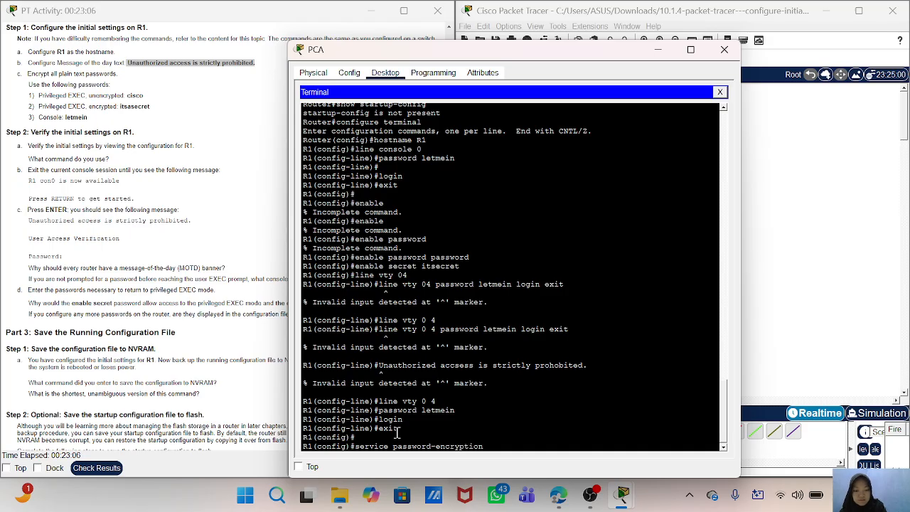
key(Return)
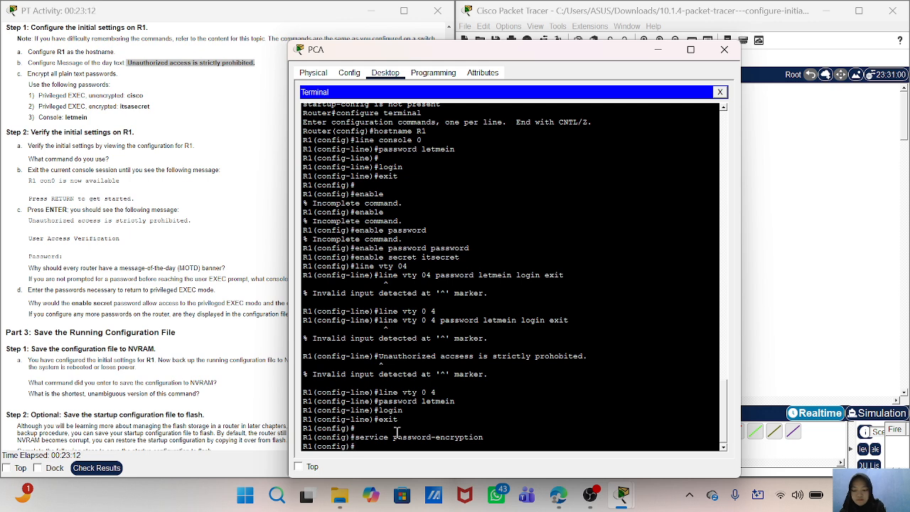
- Try to set the message-of-the-day banner in global configuration mode with "banner motd#Unauthorized accsess is strictly prohibited"
text(banner motd#)
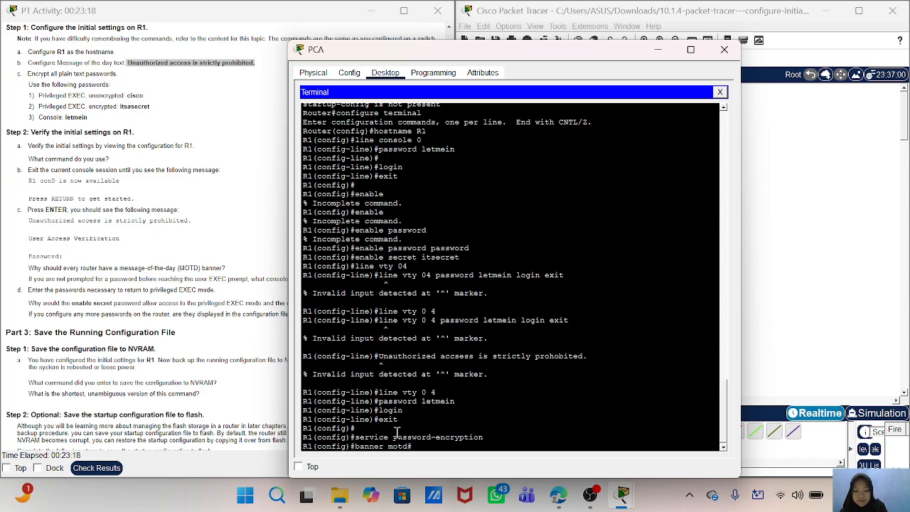
text(Un)
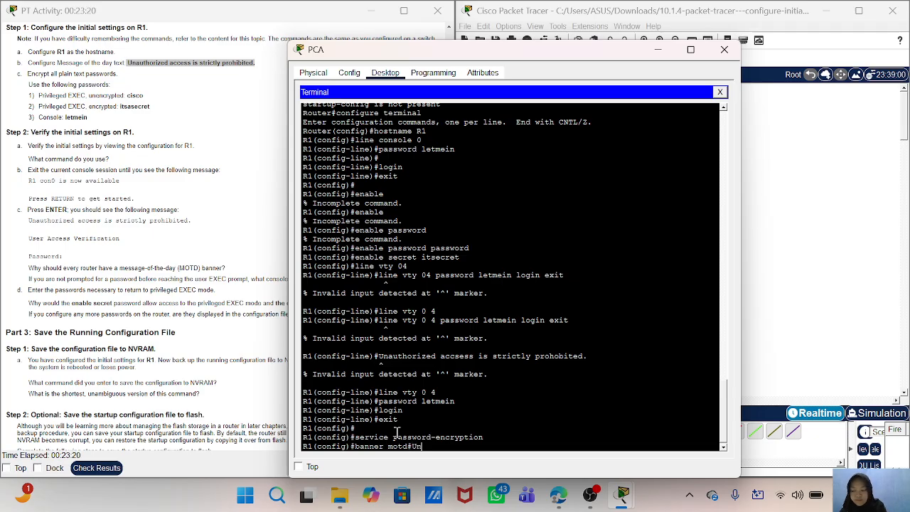
text(athor)
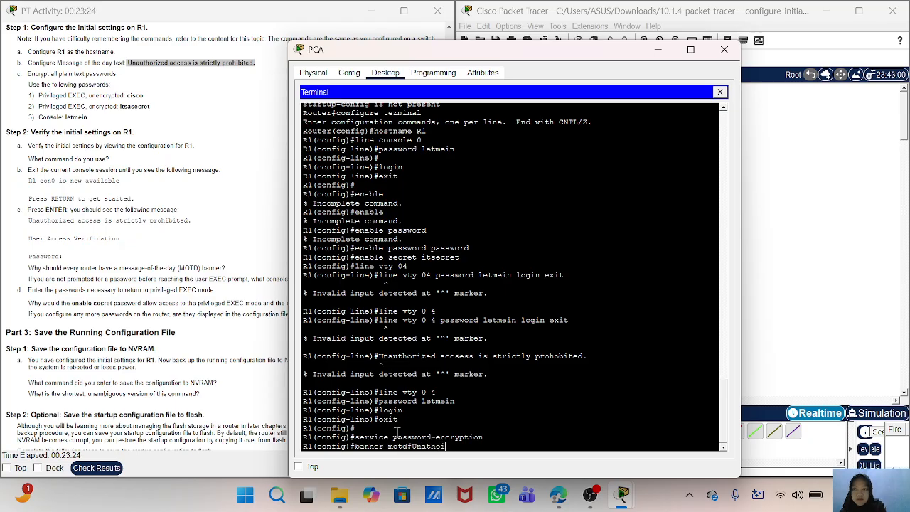
key(BackSpace)
key(BackSpace)
key(BackSpace)
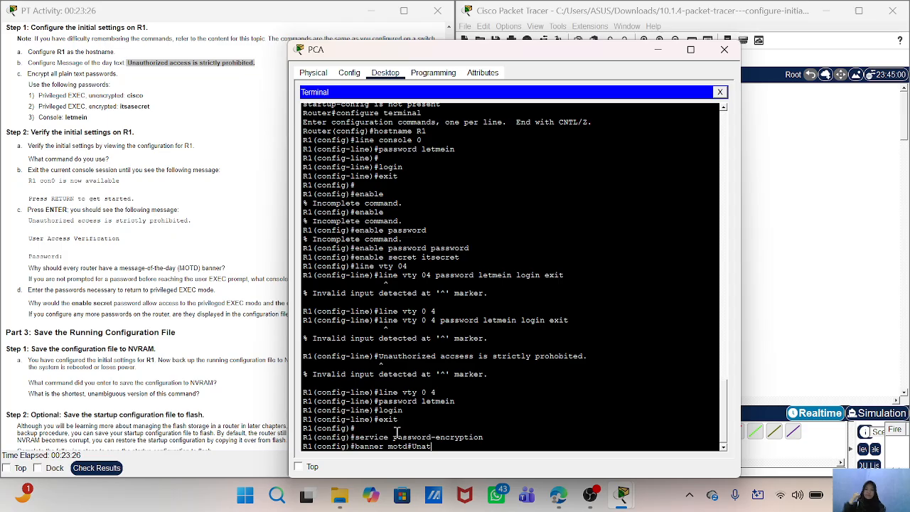
key(BackSpace)
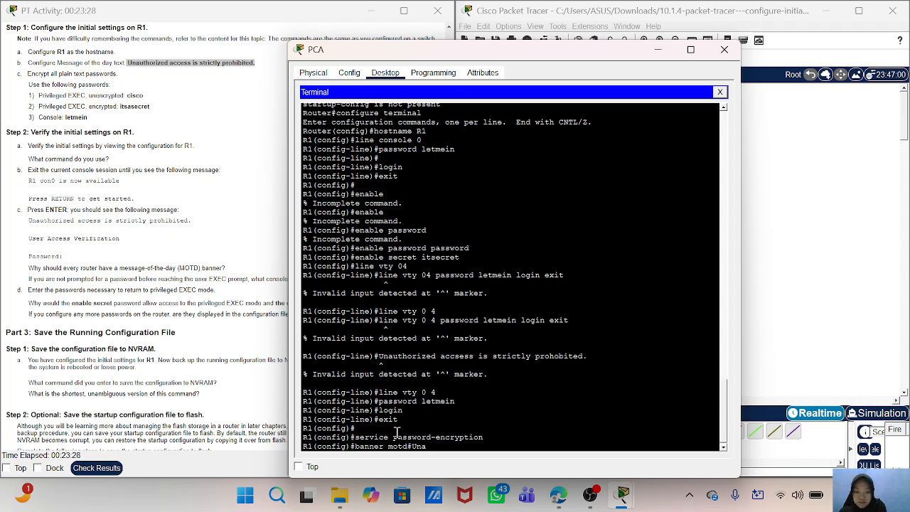
text(u)
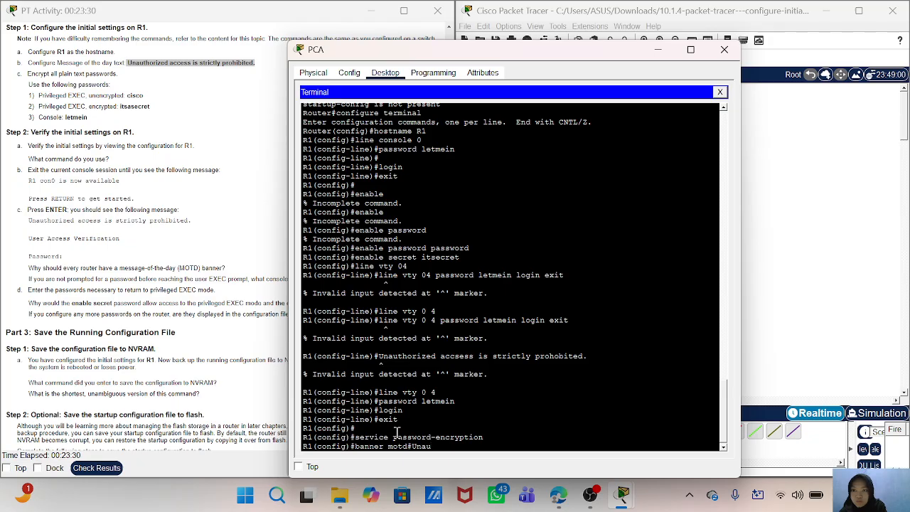
text(thori)
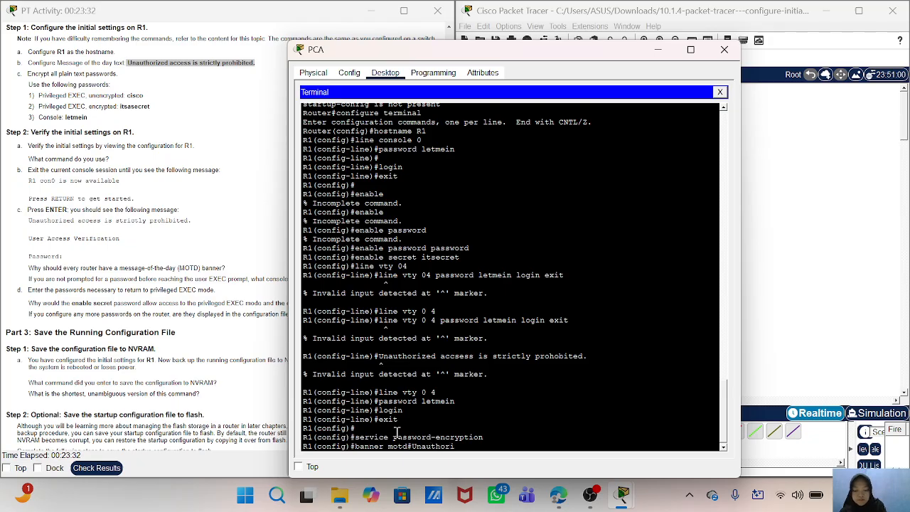
text(zed)
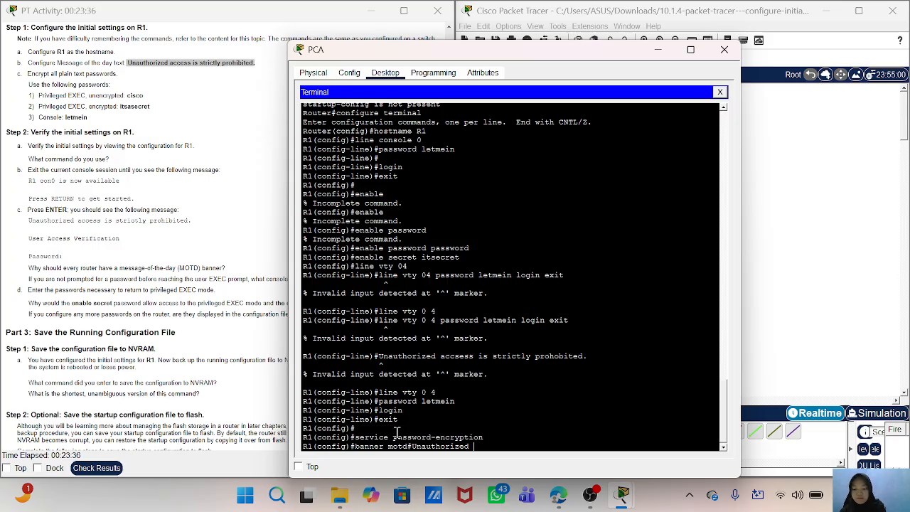
text( accsess)
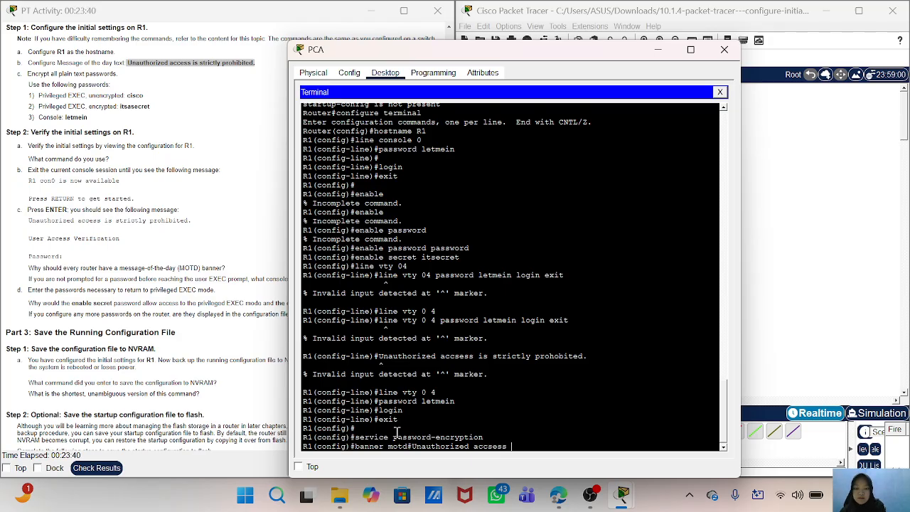
text( is strictly)
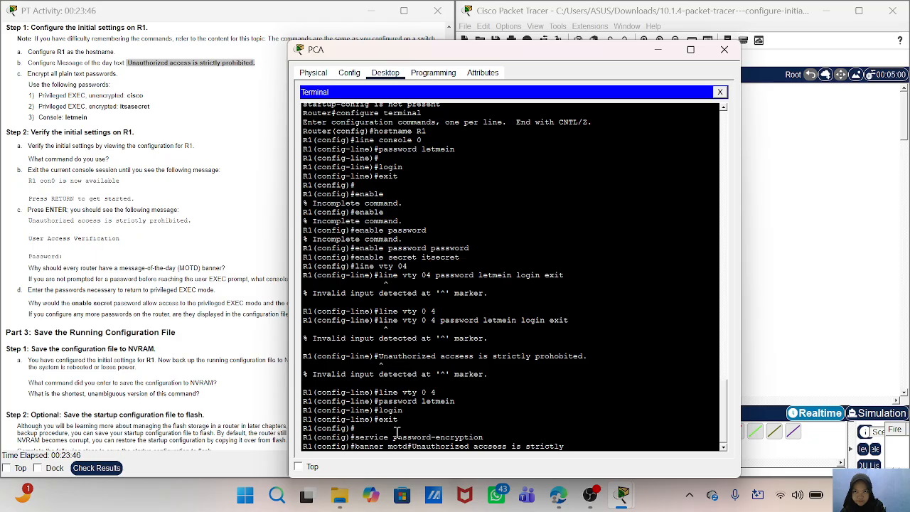
text( pro)
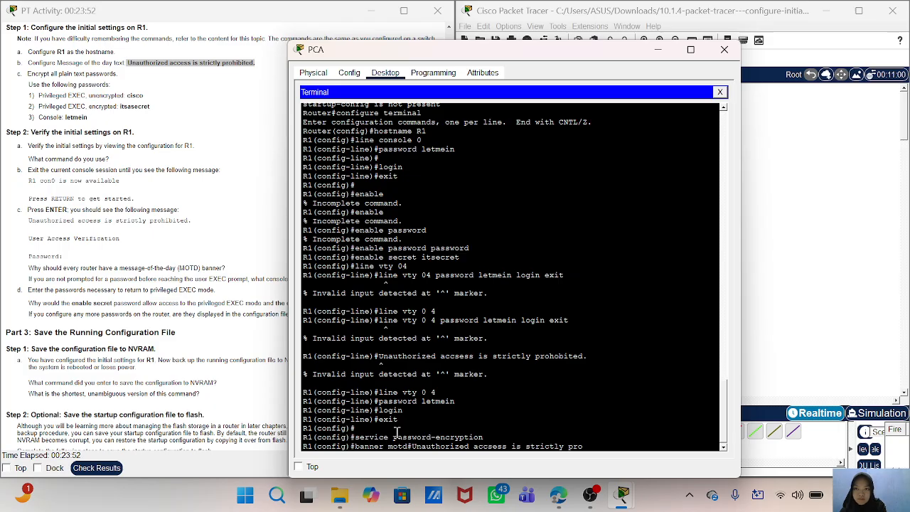
text(ibited)
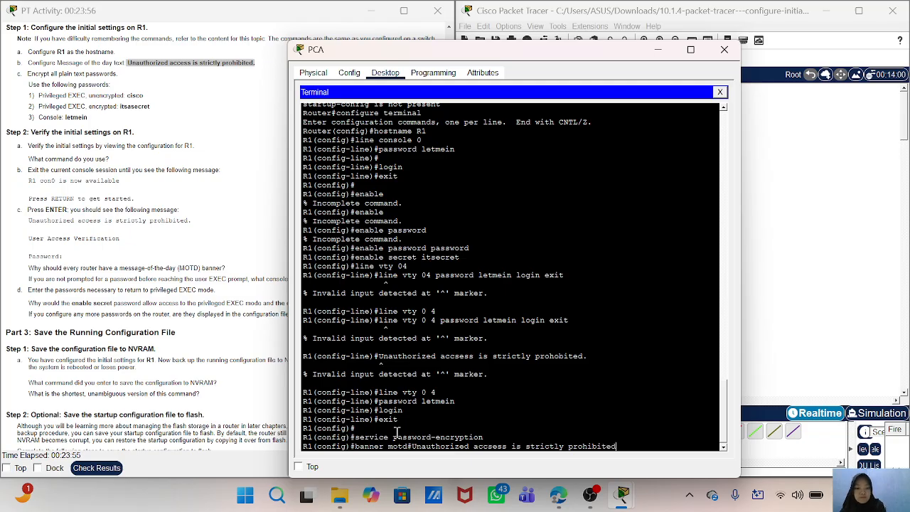
key(Return)
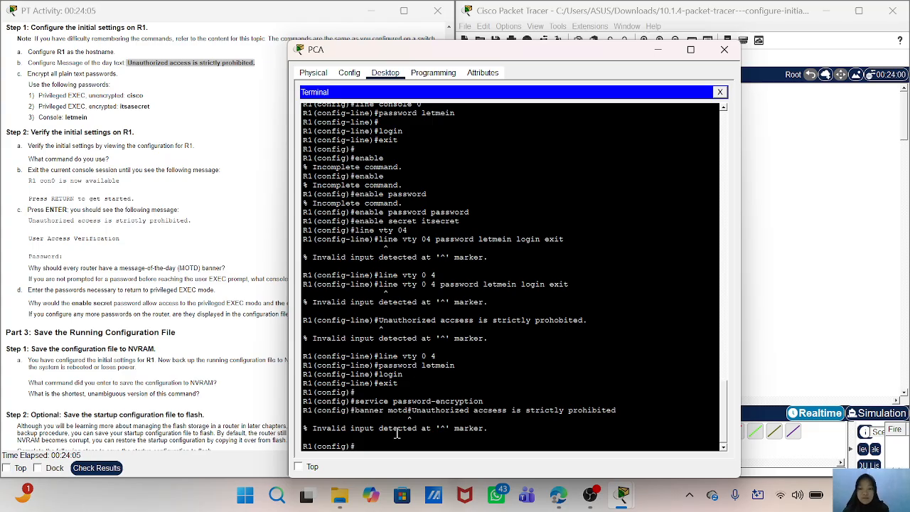
- Try to enter the banner text with the command "service password-encryption #Unauthorized accsess is strictly prohibited."
text(service password)
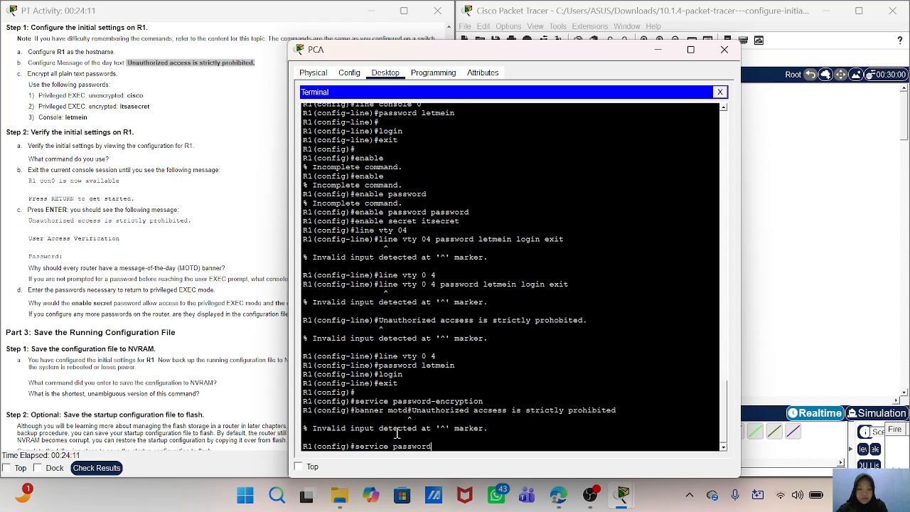
text(-encryption #)
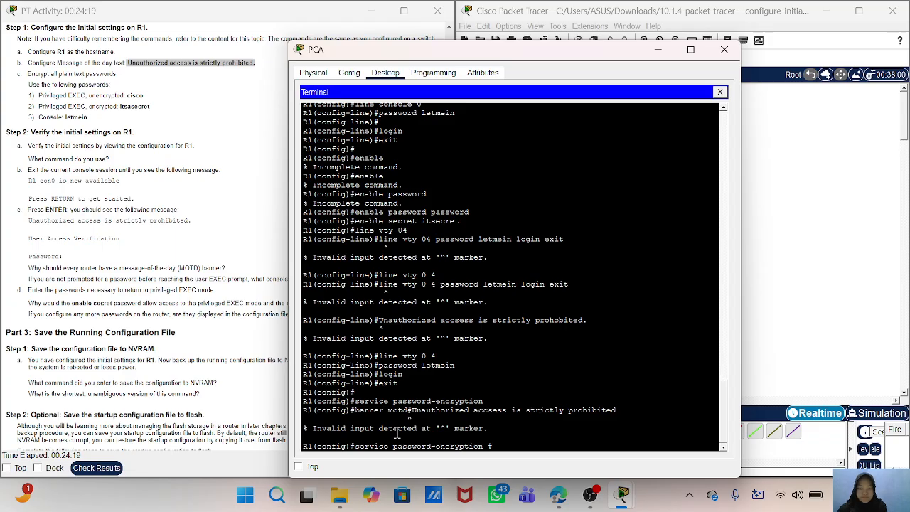
text(Unau)
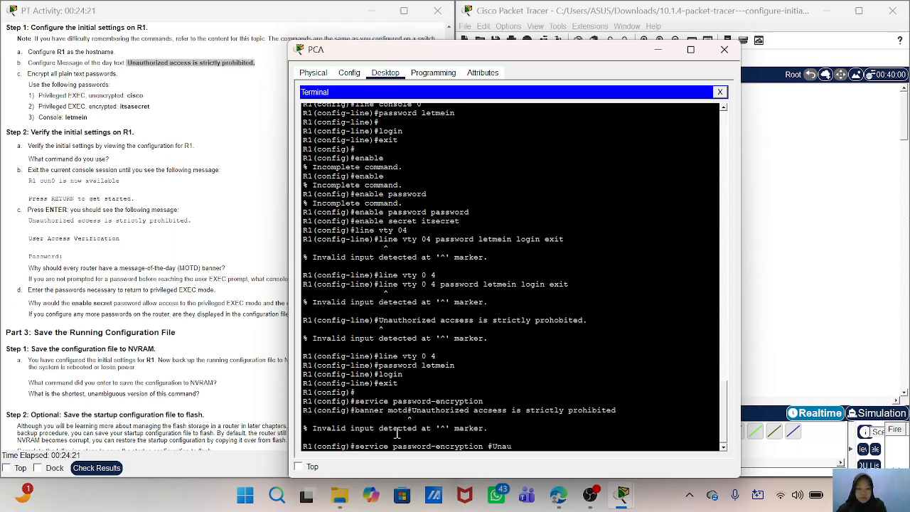
text(thi)
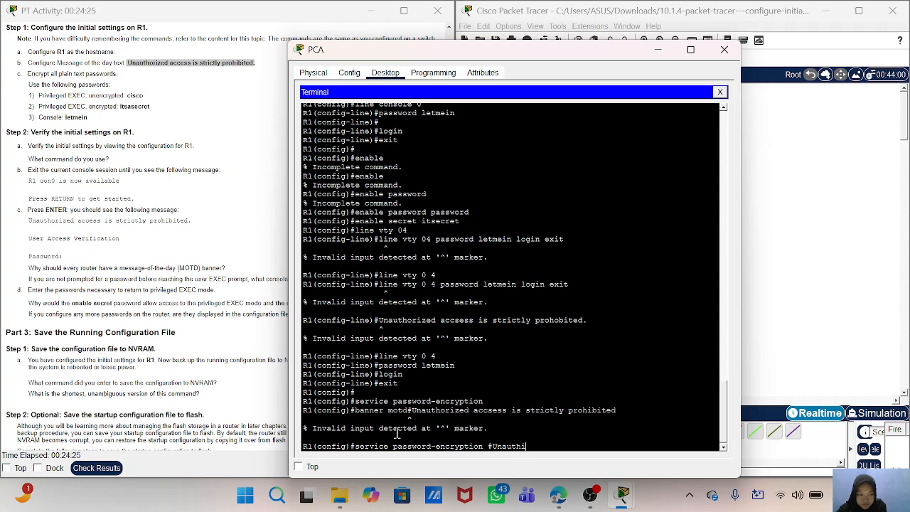
key(BackSpace)
text(o)
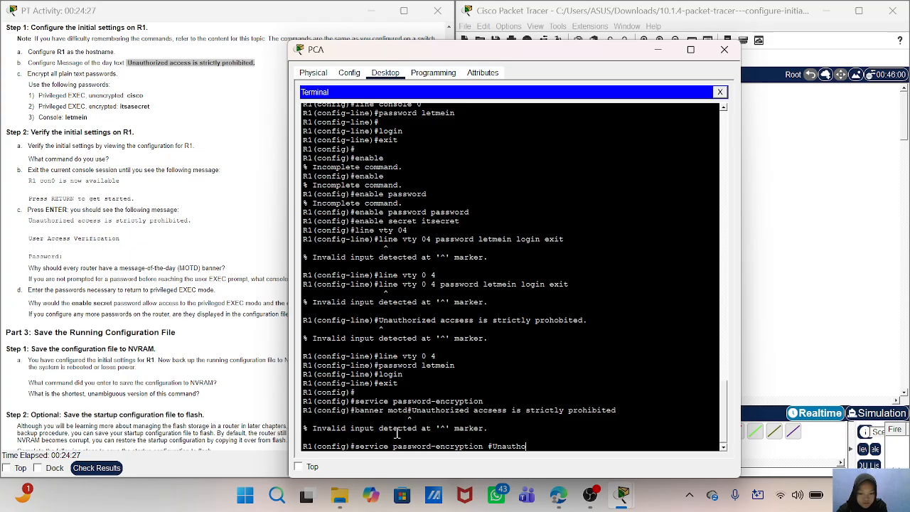
text(rized)
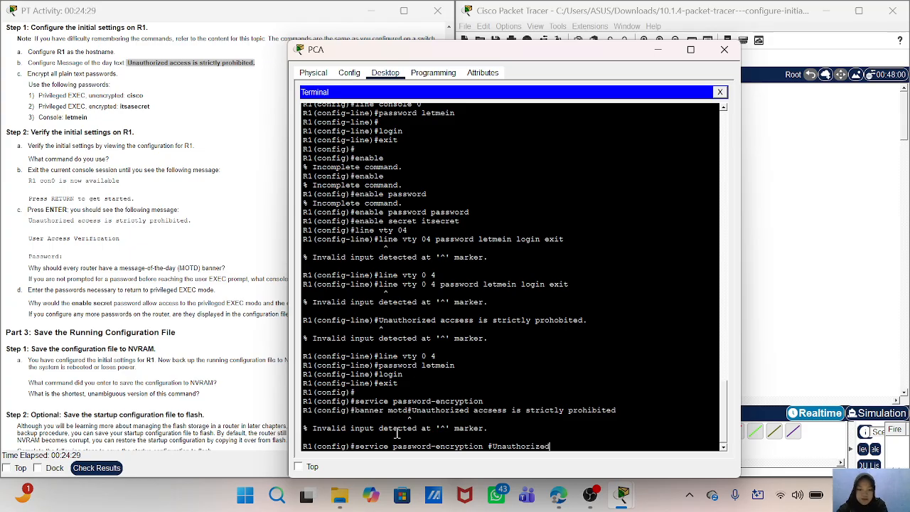
text( accsess i)
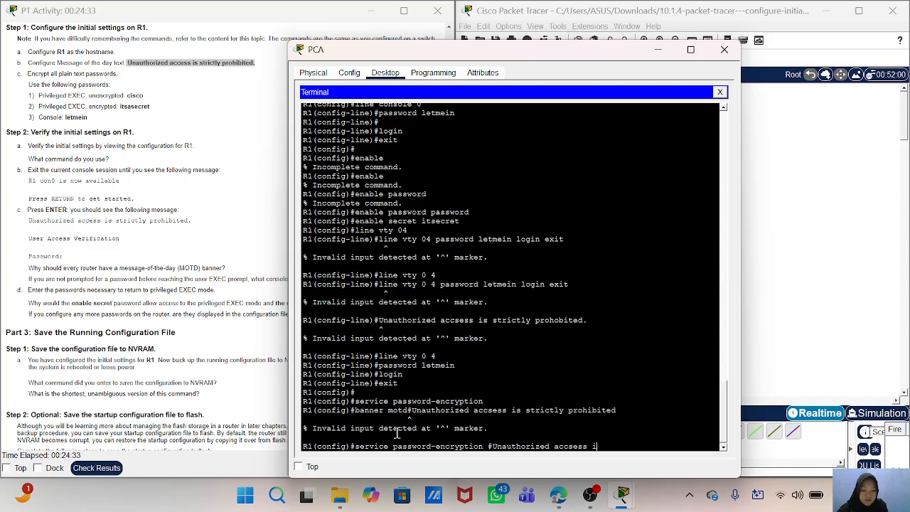
text(s stric)
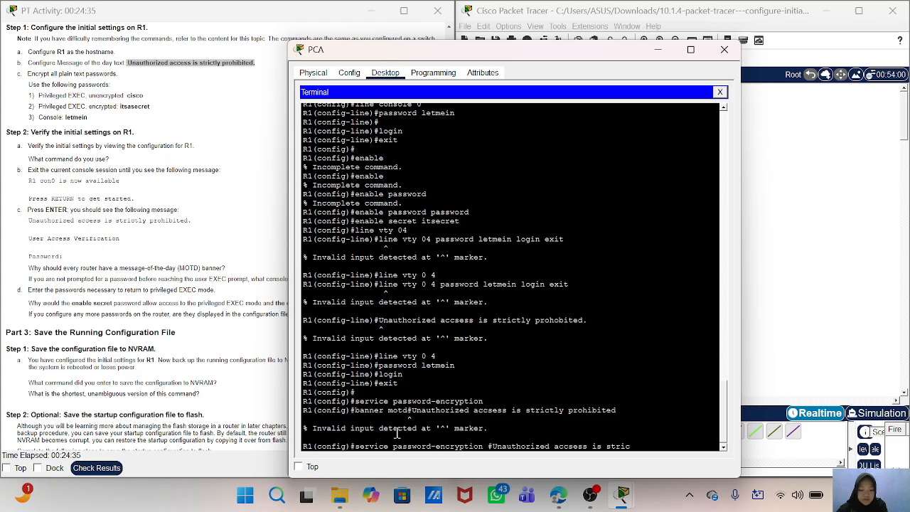
text(tly)
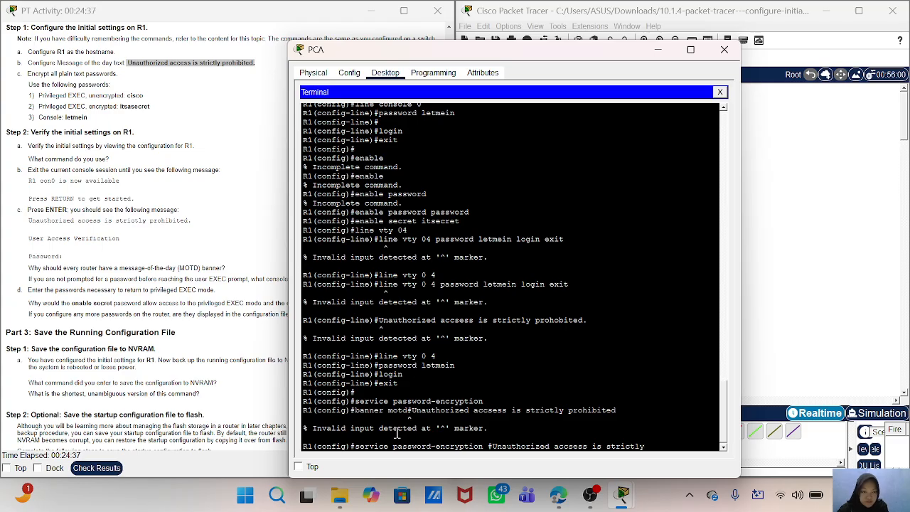
text( prohibit)
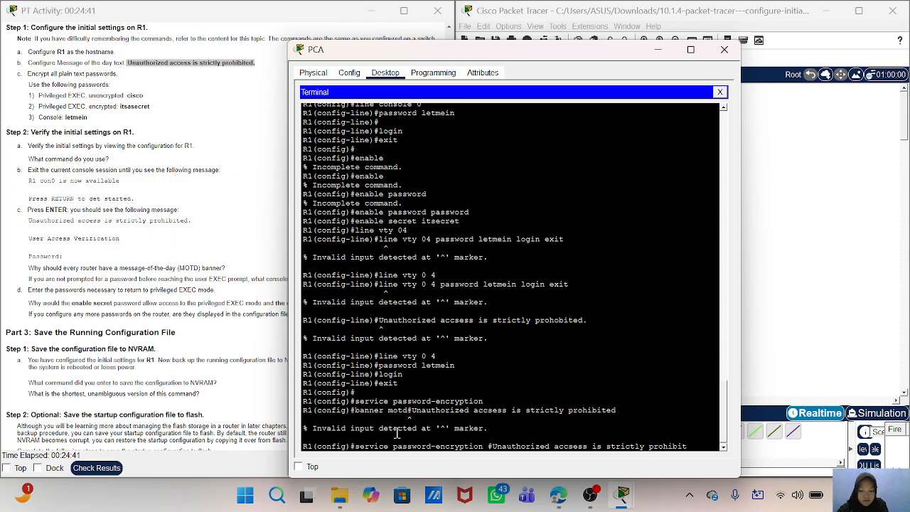
text(ed.)
key(Return)
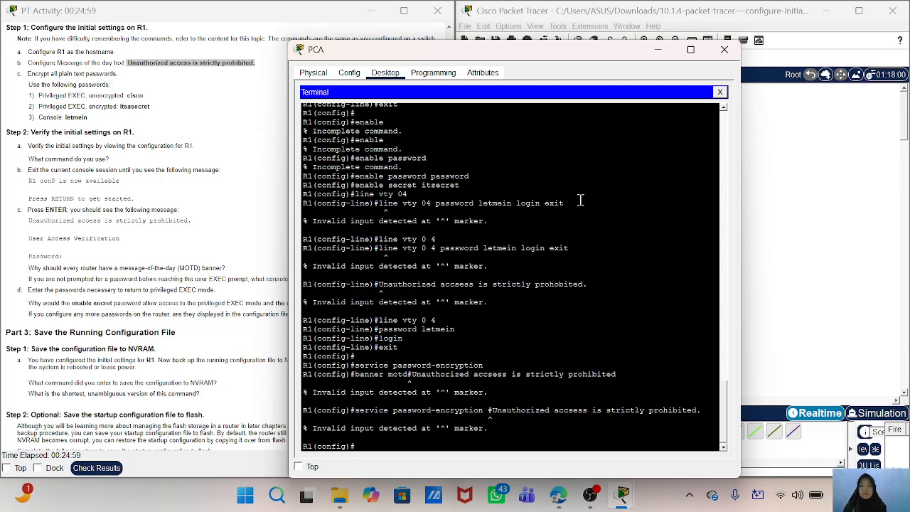
- Check the remaining activity instructions and exit global configuration mode to R1's privileged EXEC prompt
drag(573, 55, 743, 61)
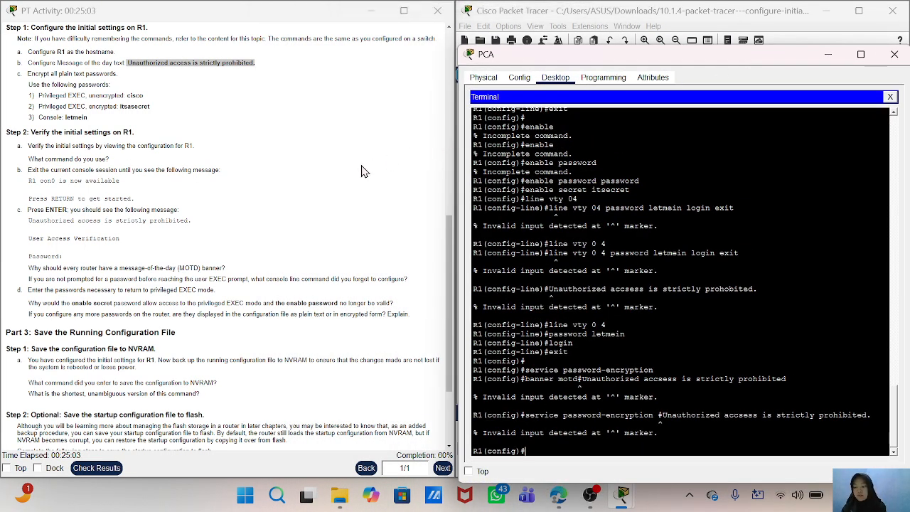
scroll(270, 260, down, 1)
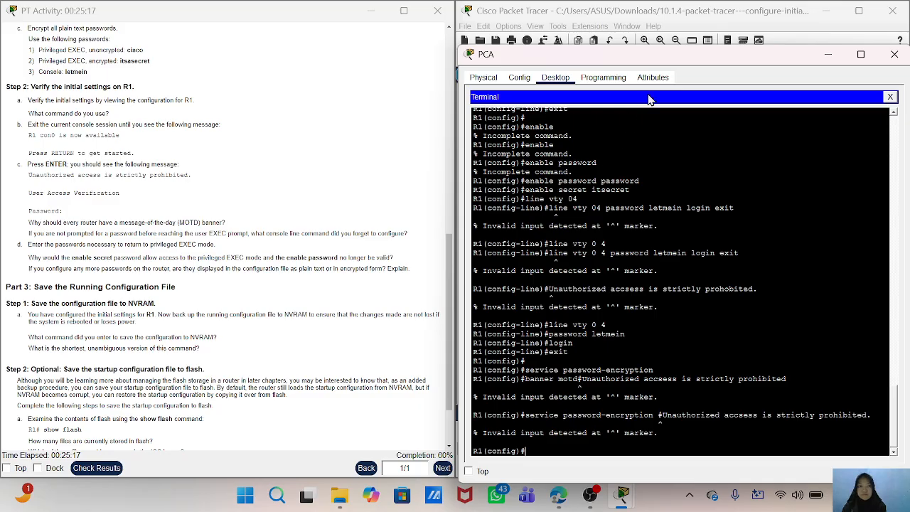
drag(707, 55, 475, 46)
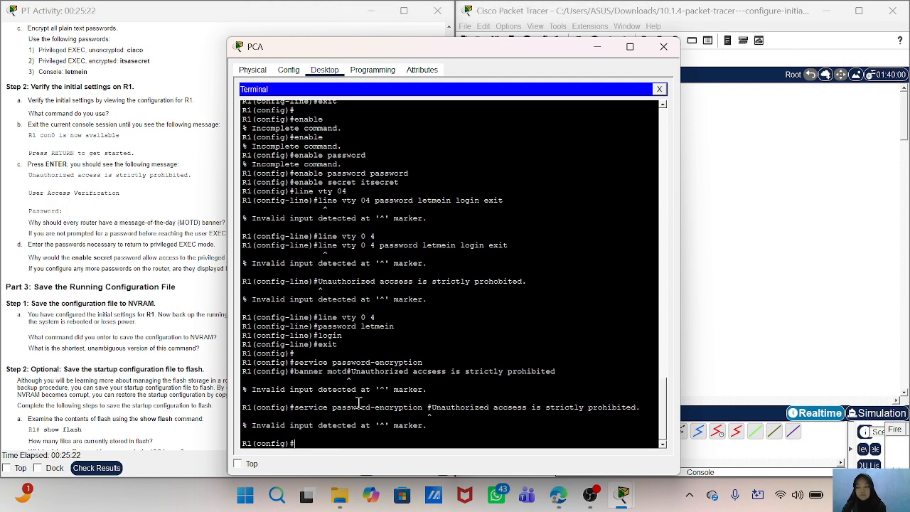
text(exit)
key(Return)
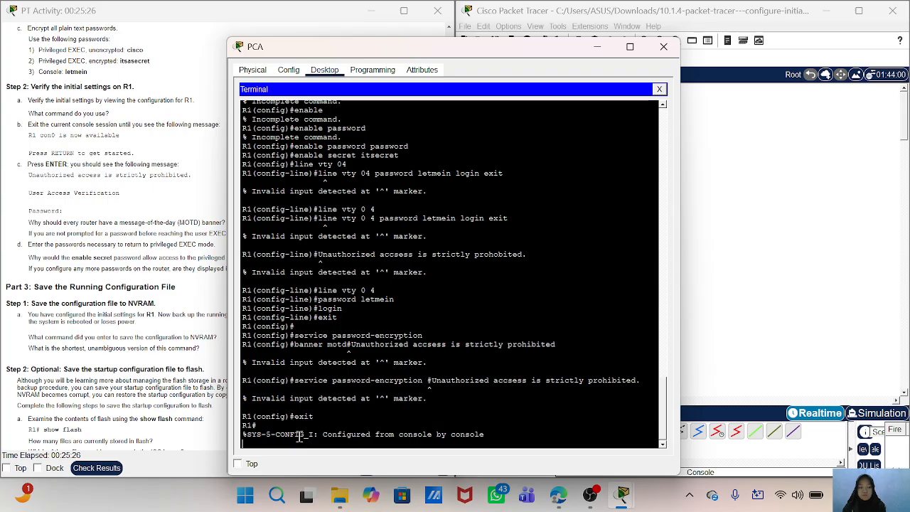
key(Return)
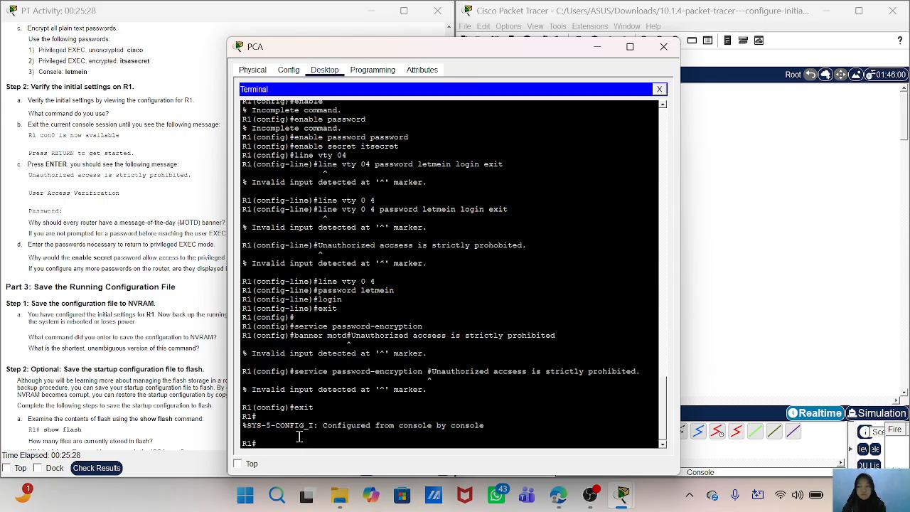
- Save R1's running configuration to NVRAM with copy running-config startup, accepting the default destination filename startup-config
text(copy)
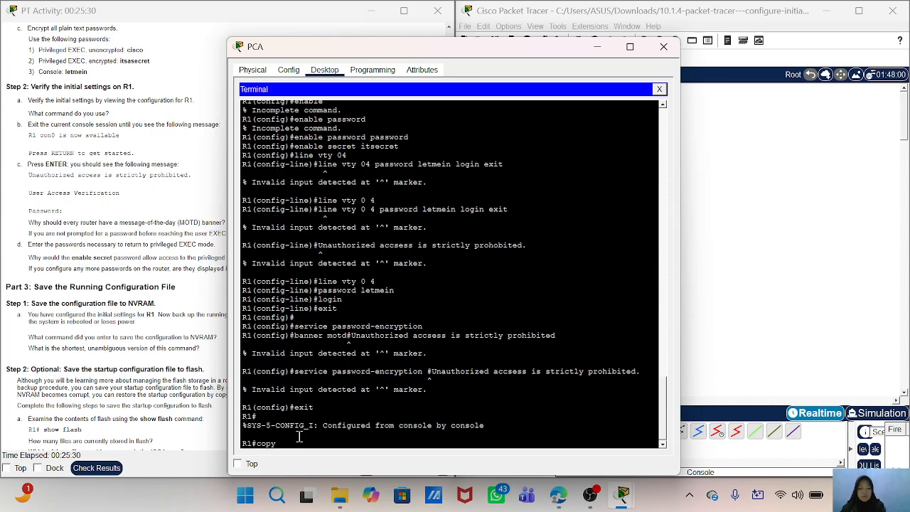
text( running)
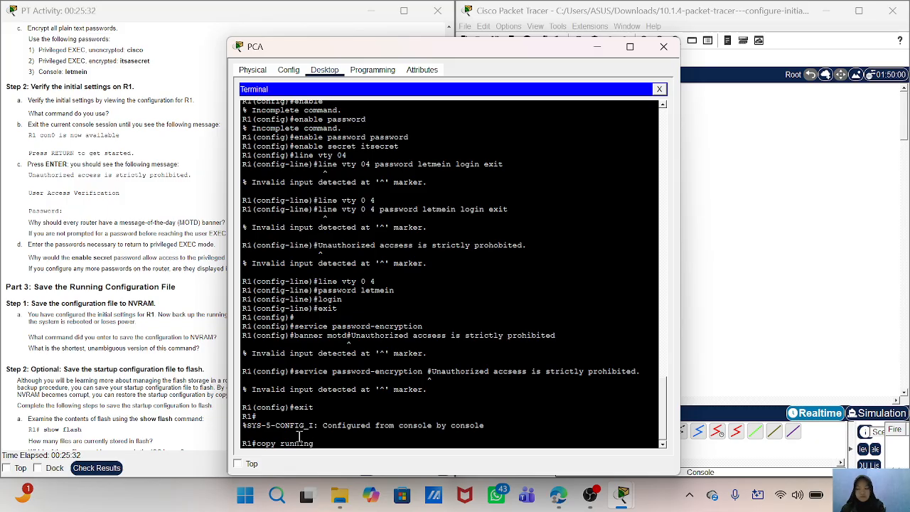
text(-config)
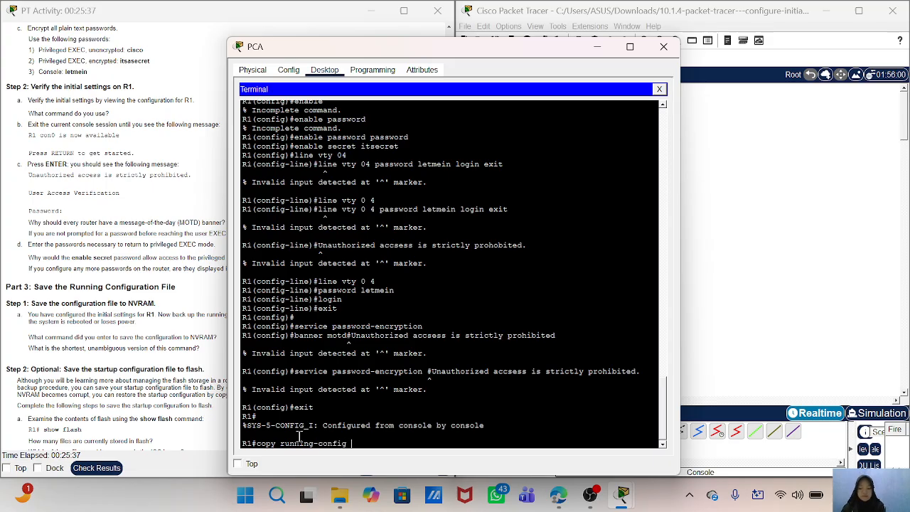
text( startup)
key(Return)
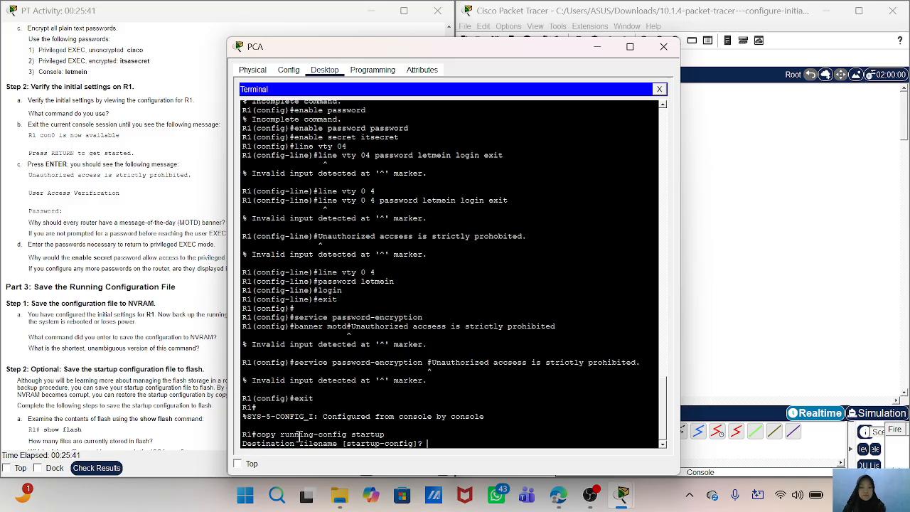
key(Return)
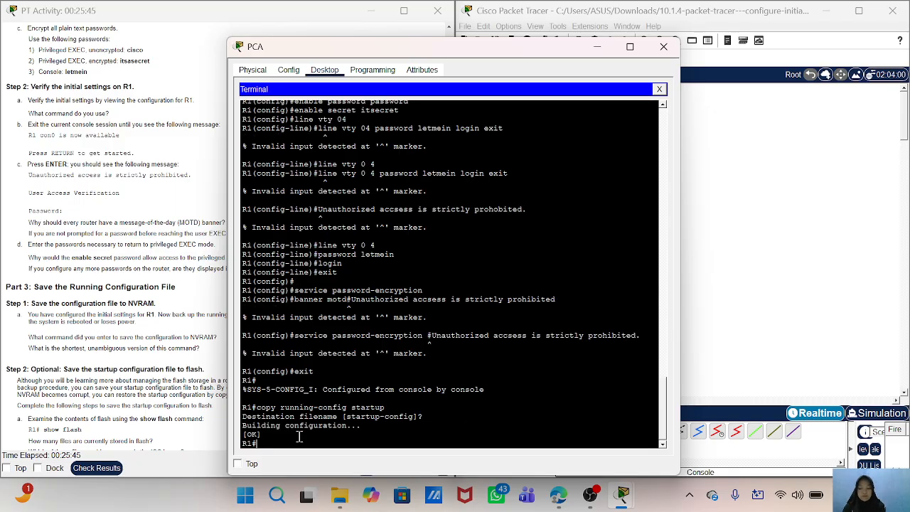
- List the contents of R1's flash memory with the show flash command
text(sho)
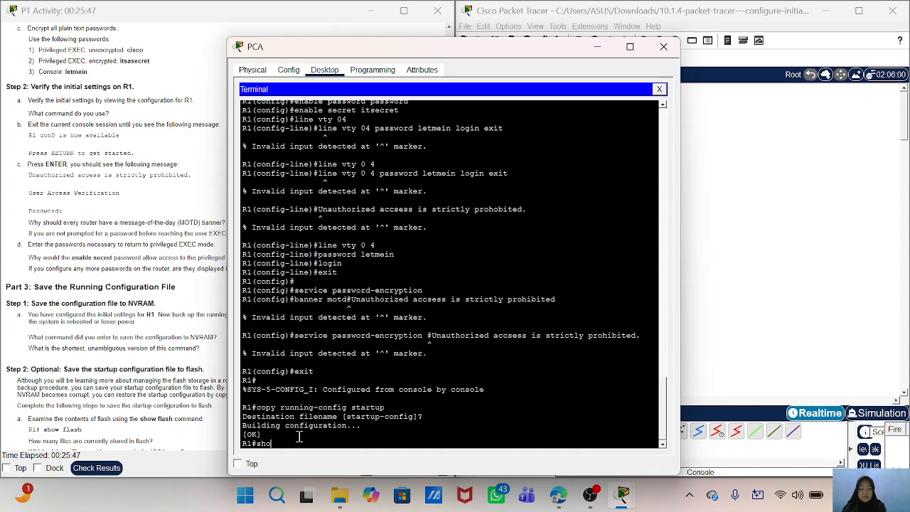
text(w flash)
key(Return)
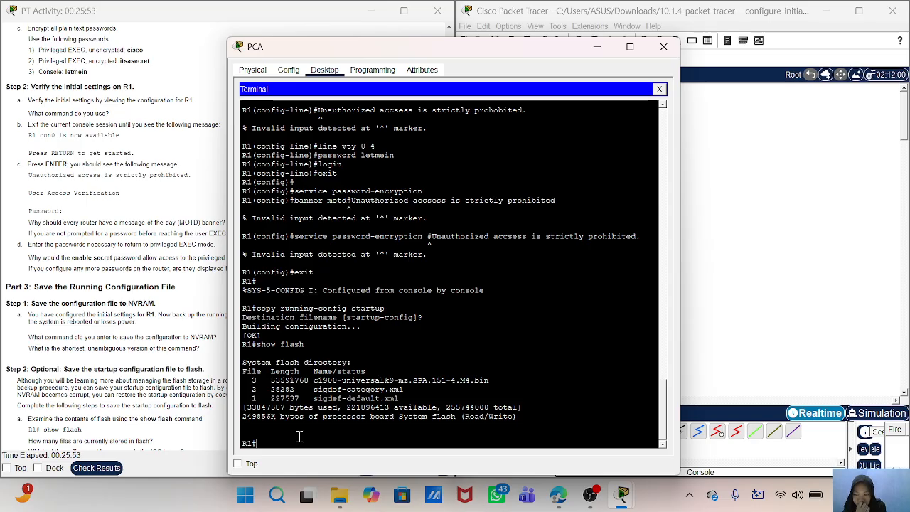
- Copy R1's startup configuration to flash with copy startup-config flash, accepting the default destination filename startup-config
text(copy)
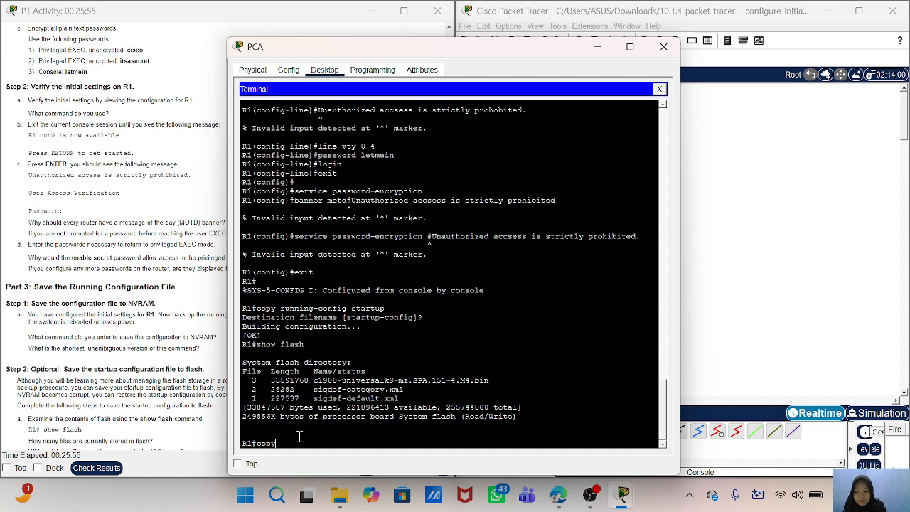
text( startup)
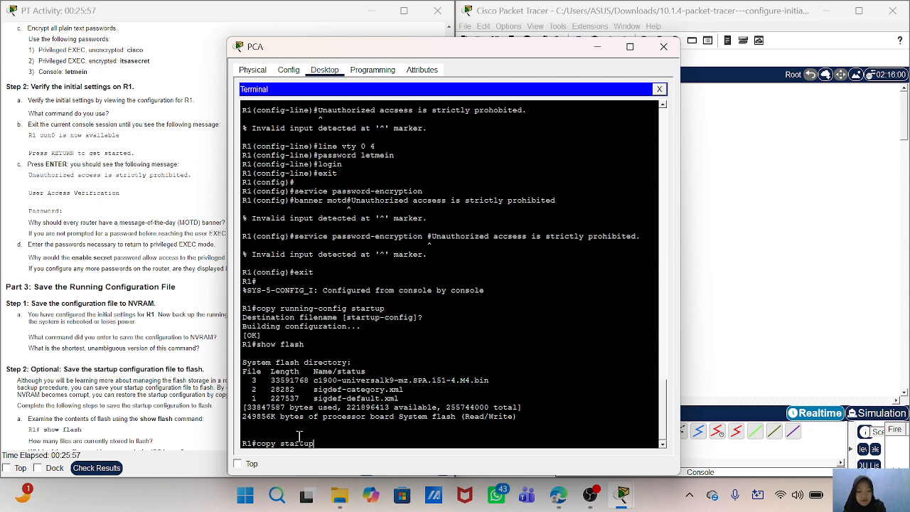
text(-c)
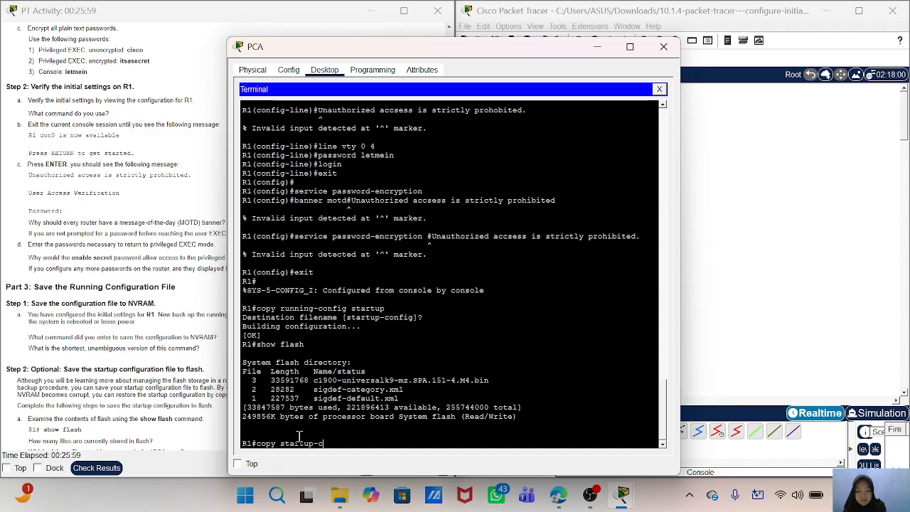
text(onfig flash)
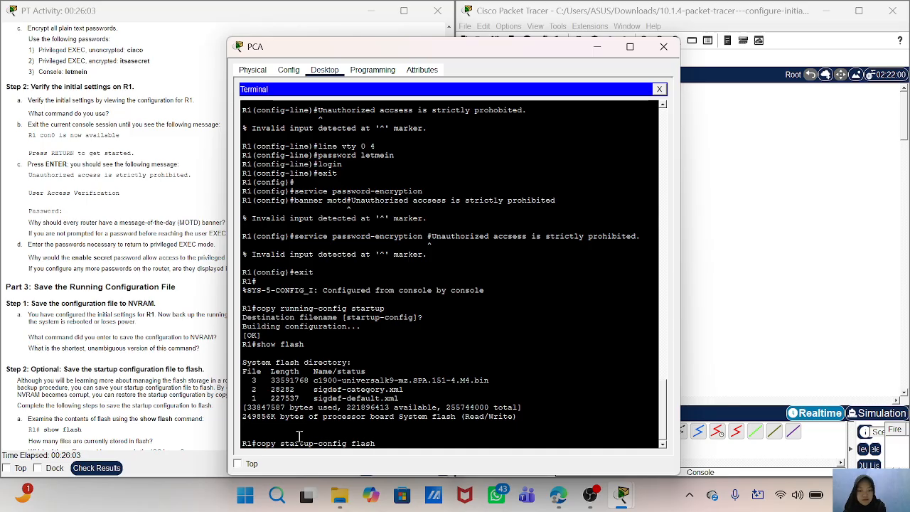
key(Return)
key(Return)
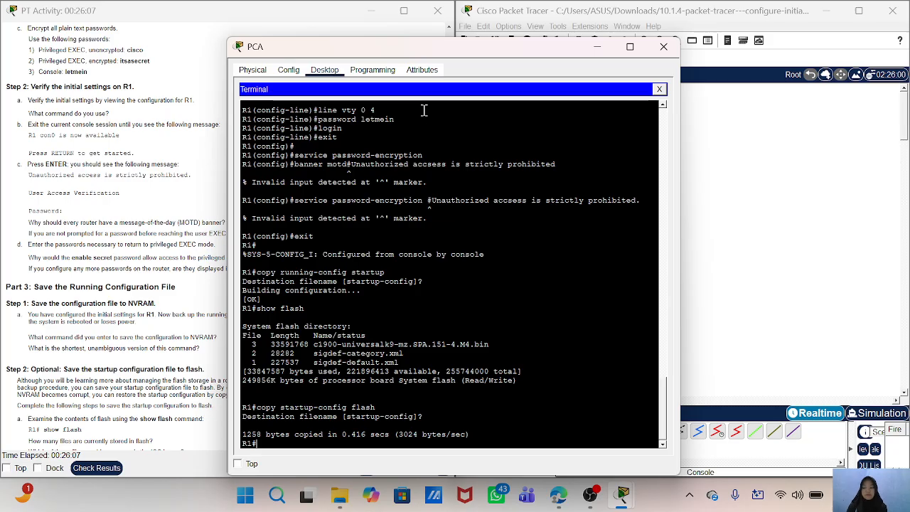
- Check the activity results and examine the status of each assessment item for PCA and R1, then return to the workspace
drag(381, 46, 709, 72)
click(84, 470)
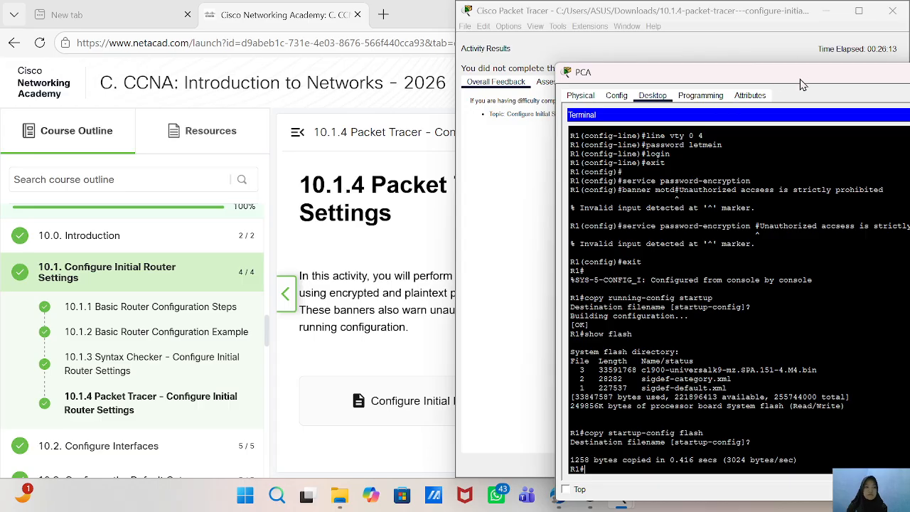
drag(802, 80, 562, 274)
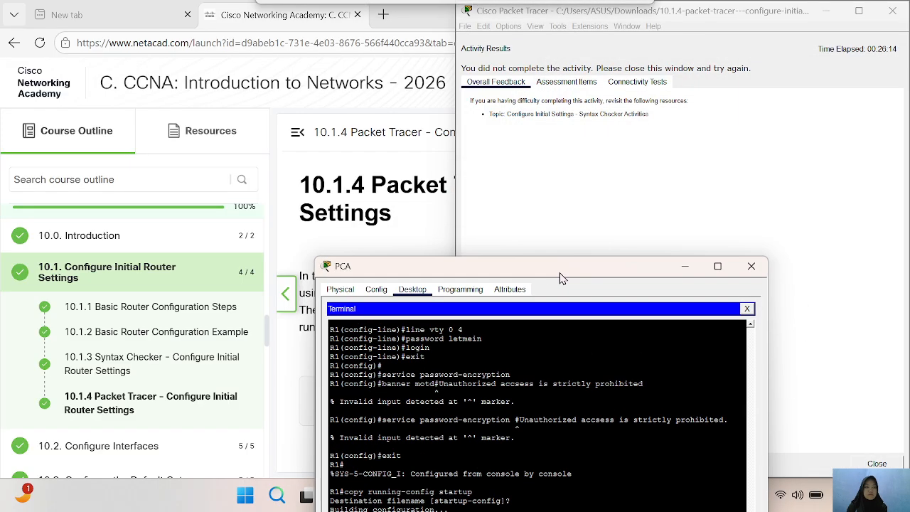
click(551, 83)
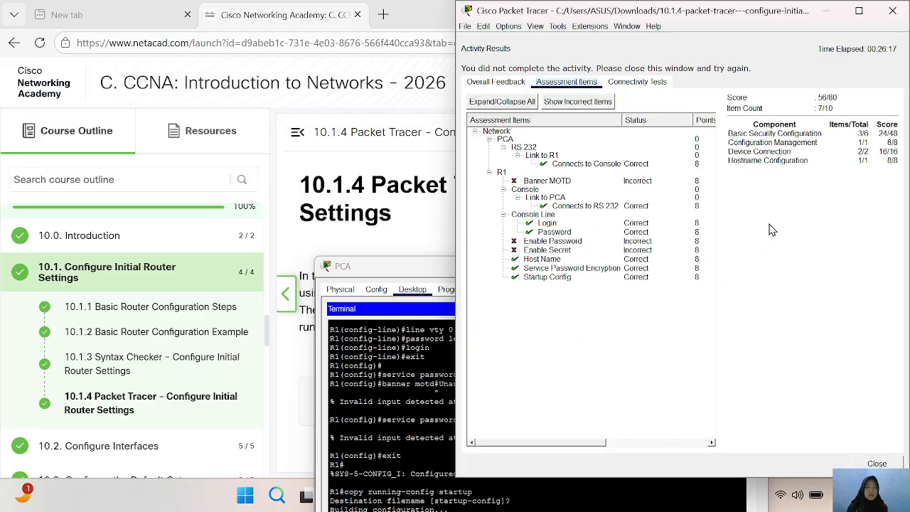
click(859, 11)
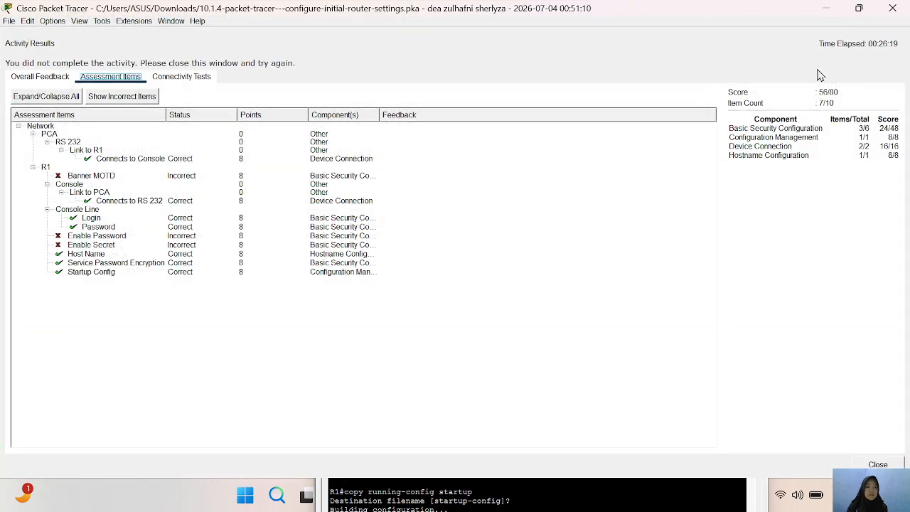
click(878, 464)
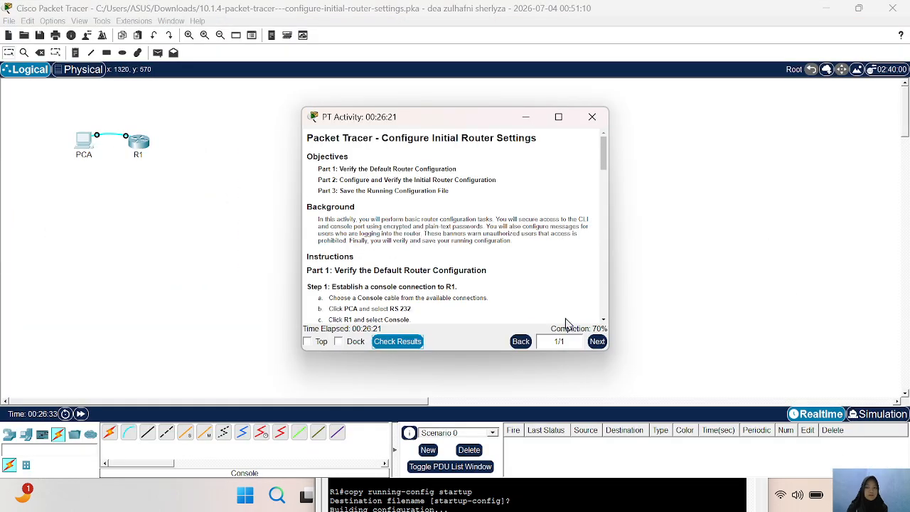
- Place the activity instructions beside the workspace and review the configuration and verification steps in Part 2
mouse_move(557, 121)
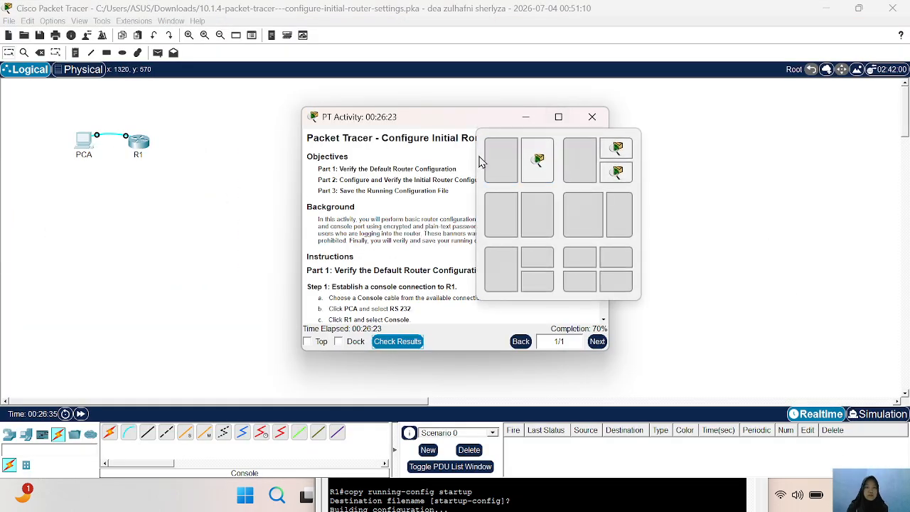
click(484, 158)
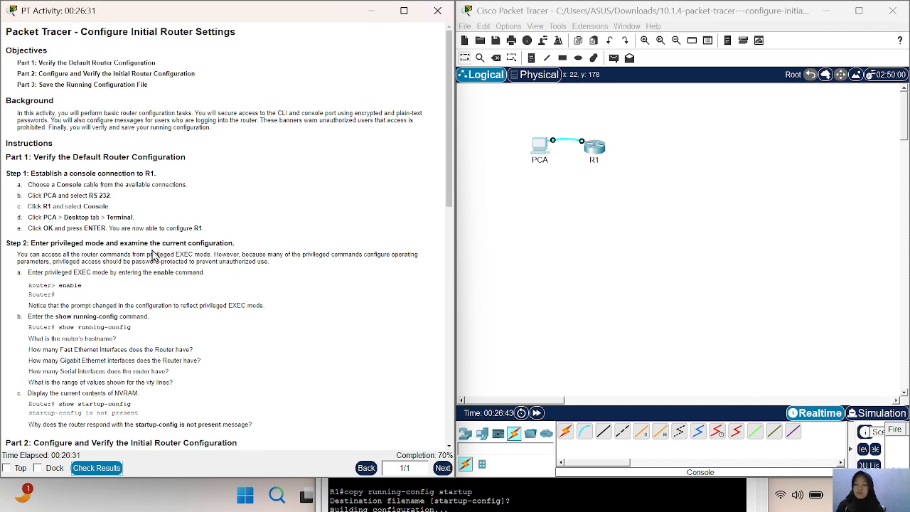
scroll(131, 210, down, 3)
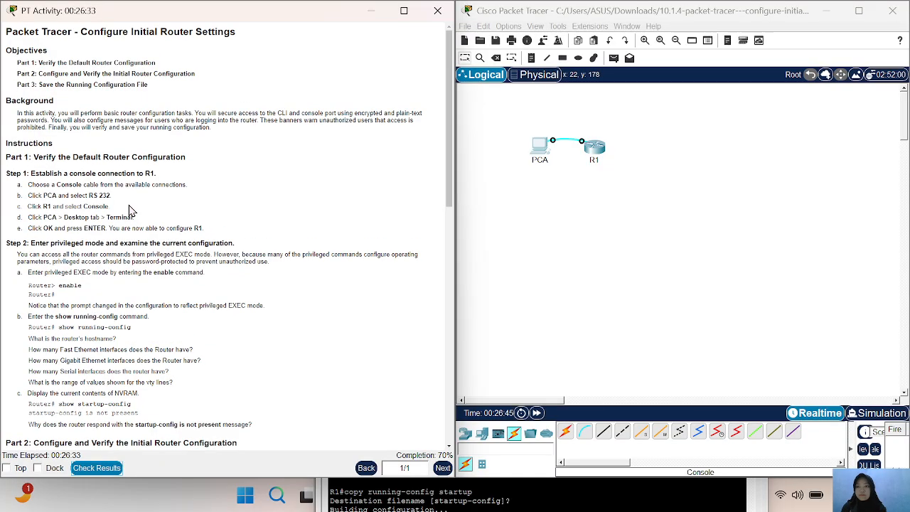
scroll(132, 211, down, 3)
scroll(132, 211, up, 2)
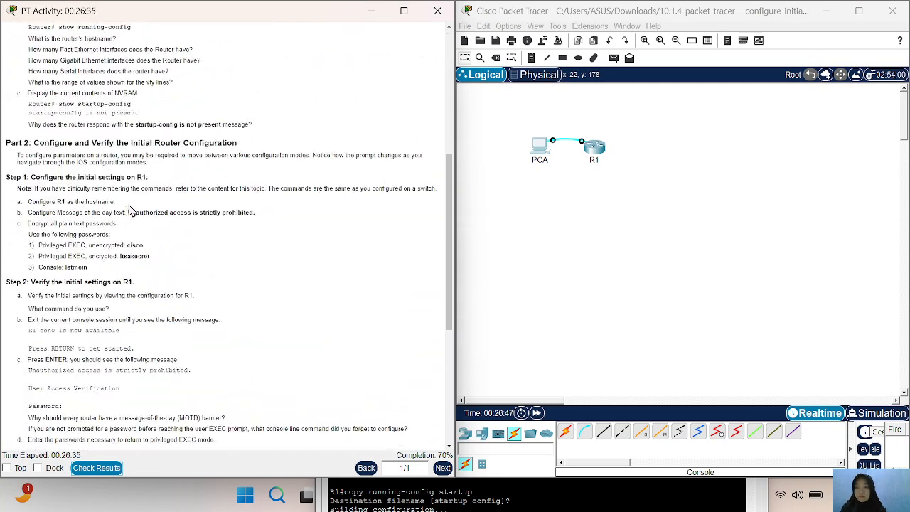
scroll(132, 210, down, 1)
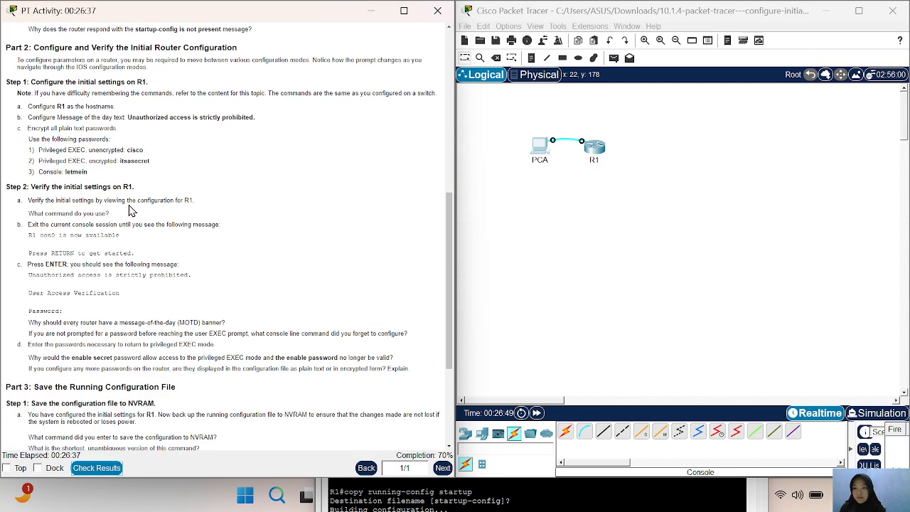
scroll(132, 211, down, 2)
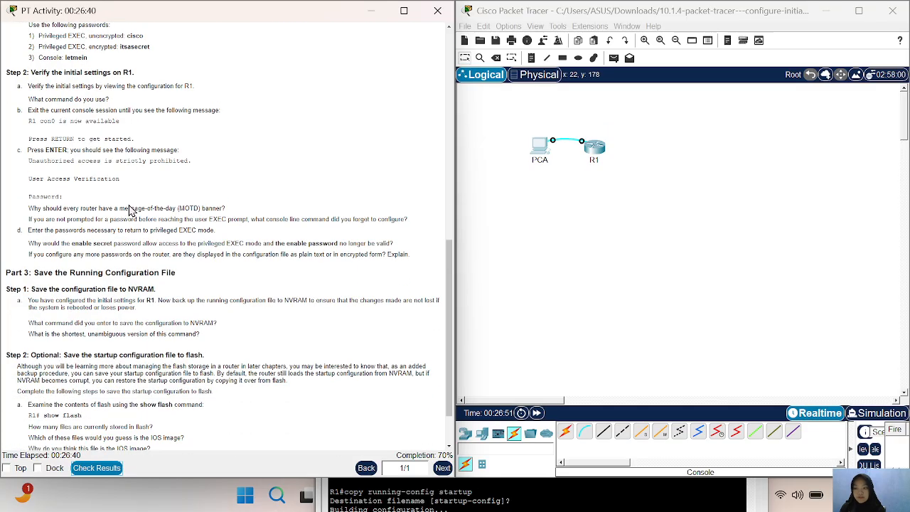
- Read the Part 2 verification questions on the MOTD banner, the console line password prompt and the enable secret password
drag(29, 204, 244, 214)
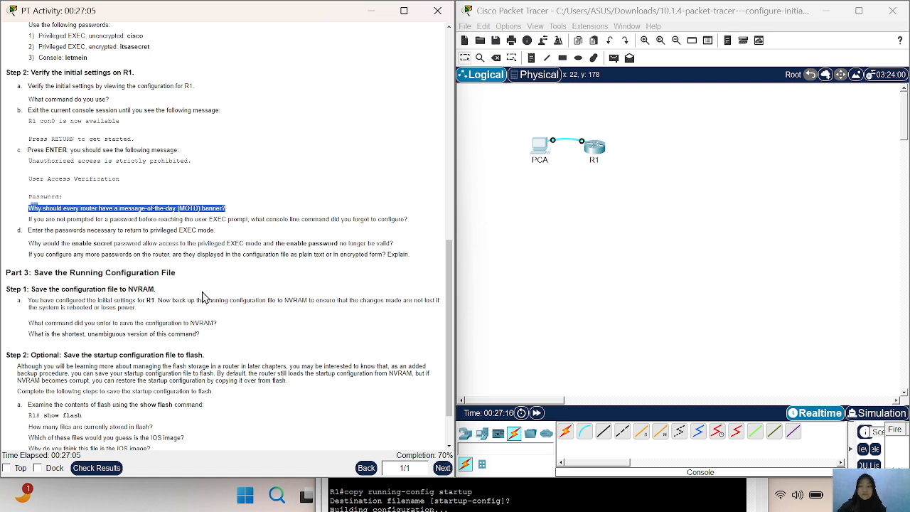
scroll(207, 297, down, 1)
drag(28, 208, 407, 208)
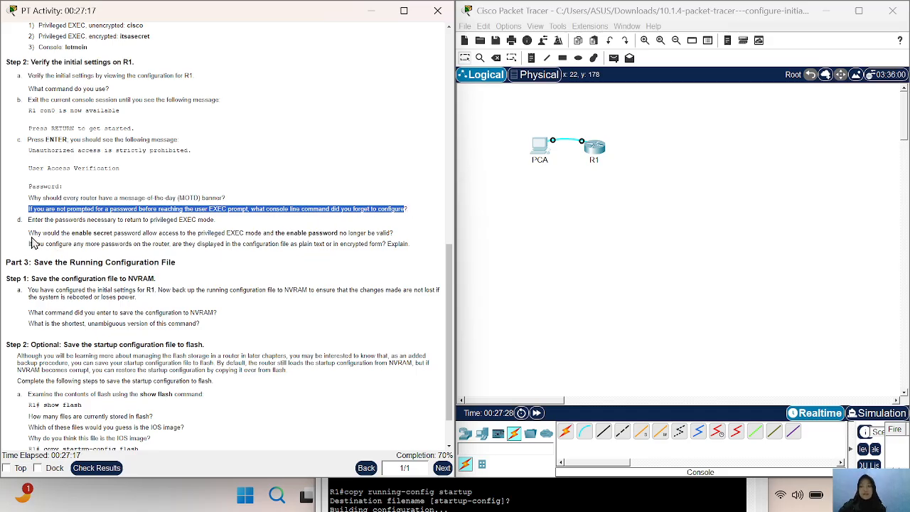
scroll(35, 235, down, 1)
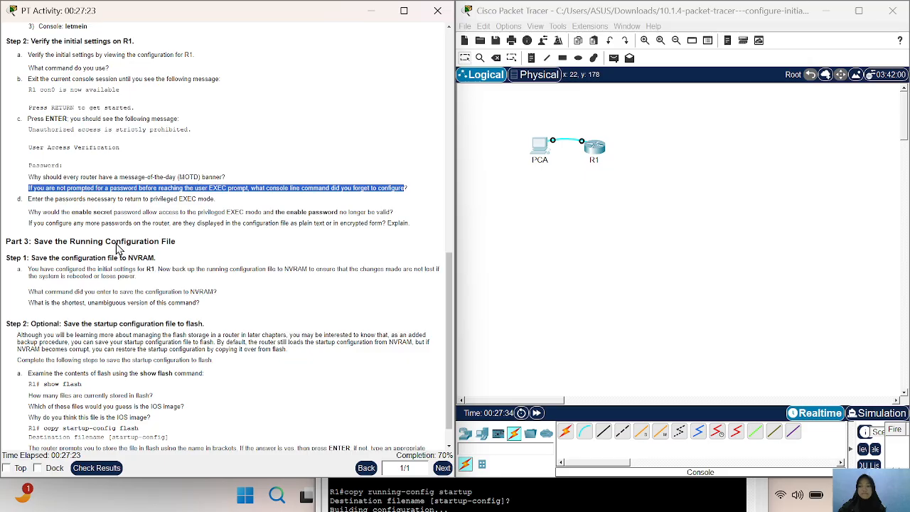
click(218, 241)
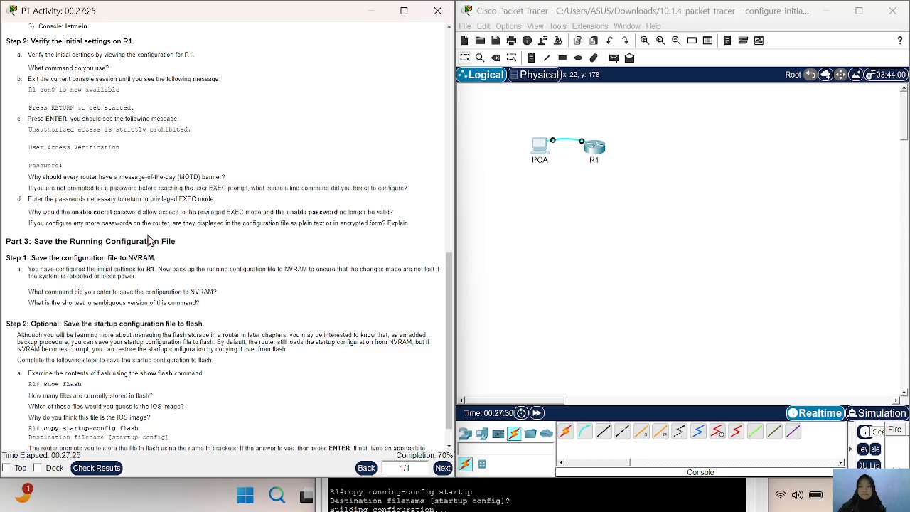
scroll(146, 257, down, 1)
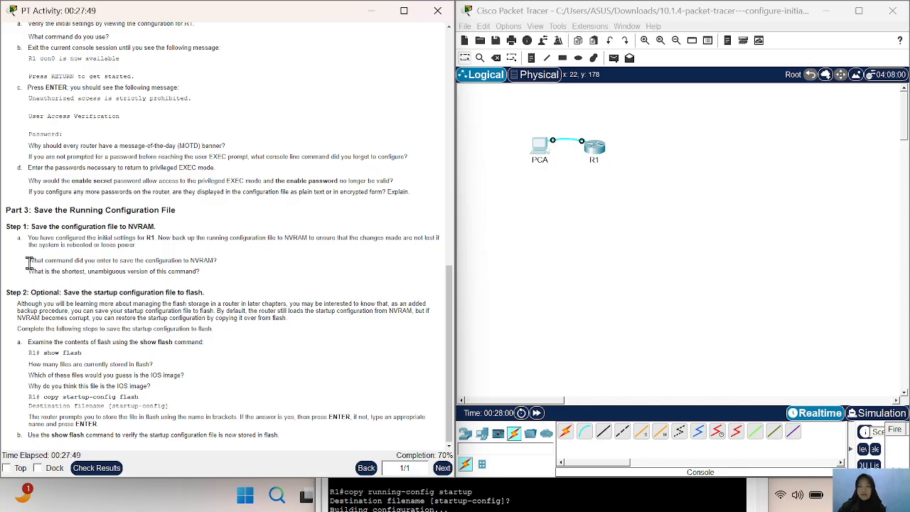
- Read the Part 3 questions on the NVRAM save command, its shortest version, the files in flash and the IOS image
drag(28, 261, 219, 265)
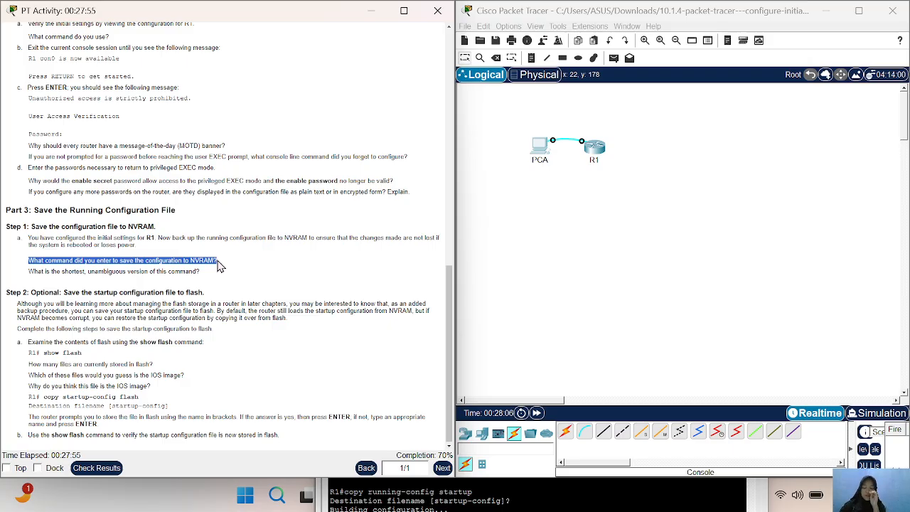
click(179, 293)
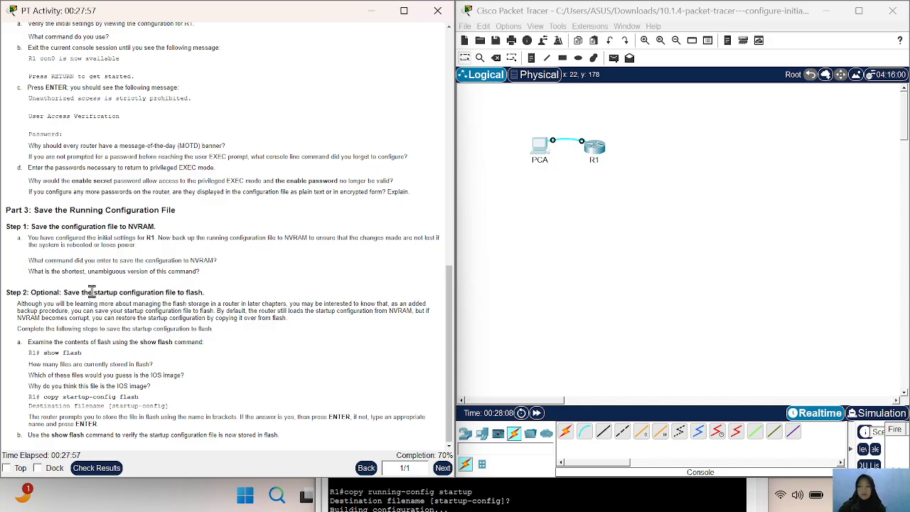
drag(35, 277, 205, 273)
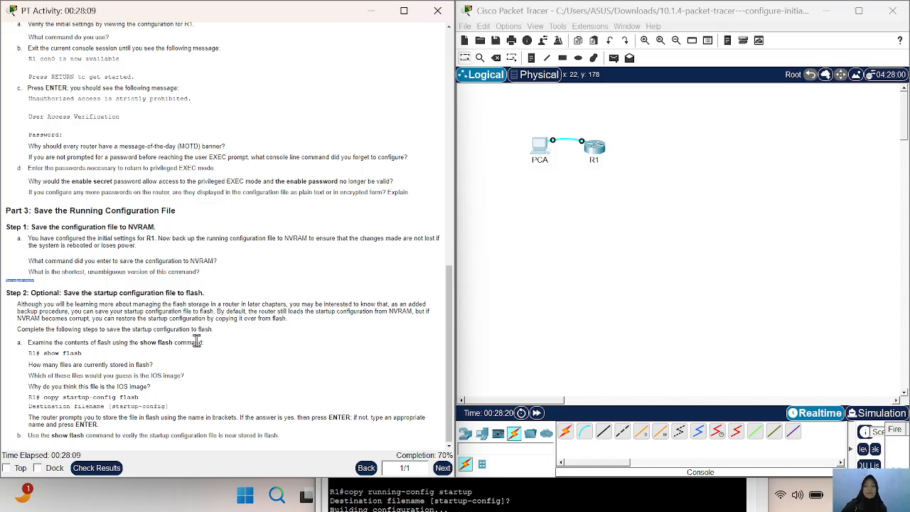
scroll(183, 352, down, 1)
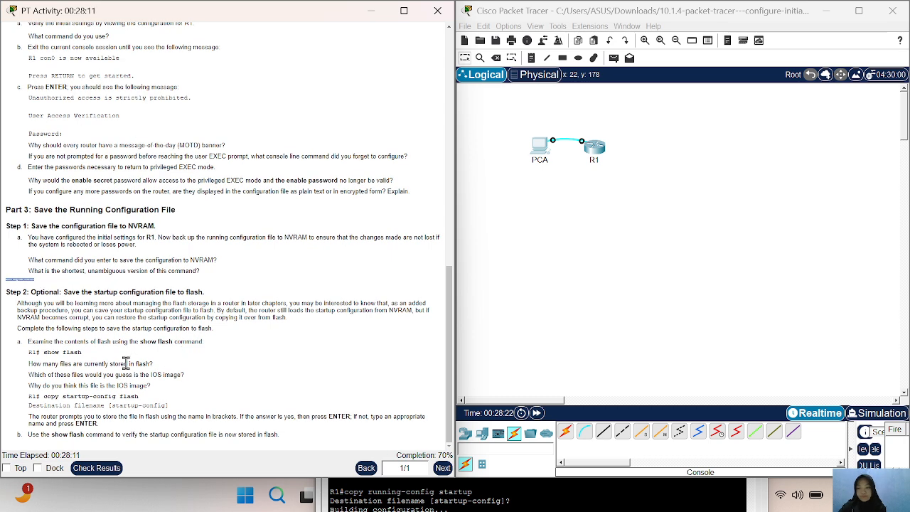
drag(30, 365, 113, 360)
click(158, 363)
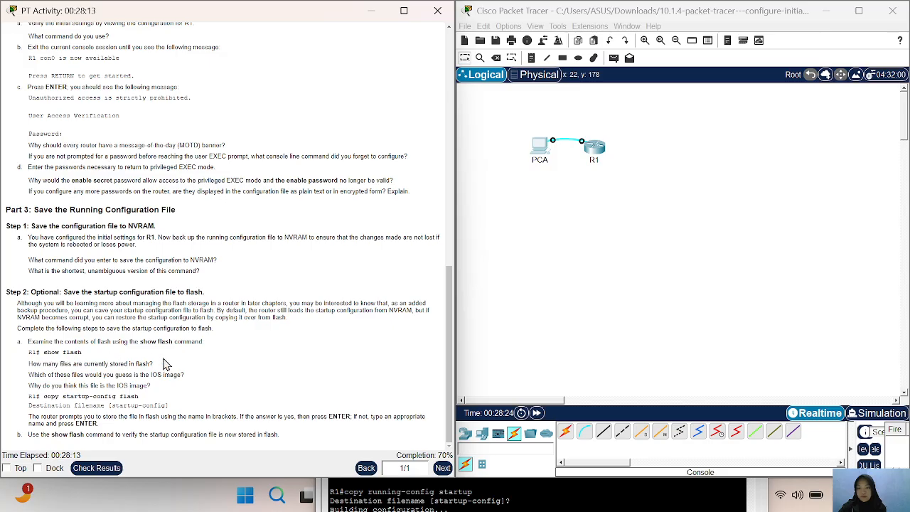
triple_click(164, 364)
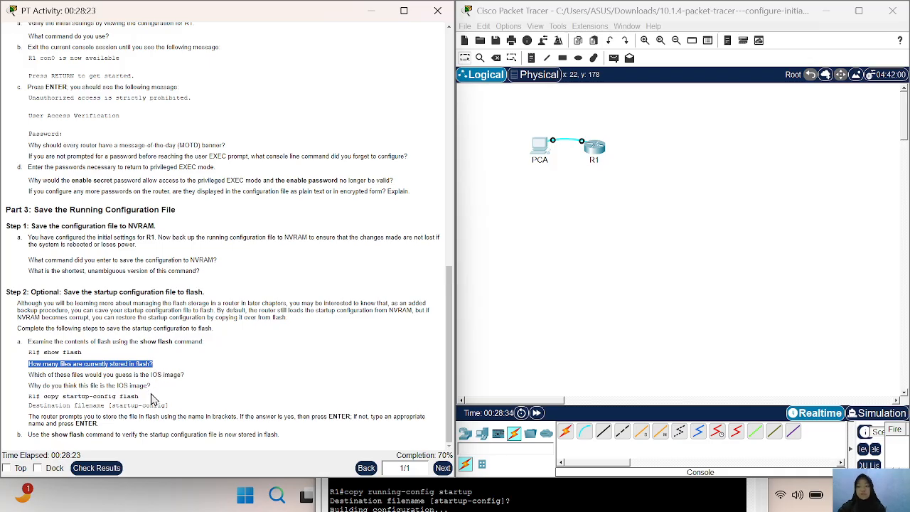
click(154, 399)
drag(28, 379, 171, 393)
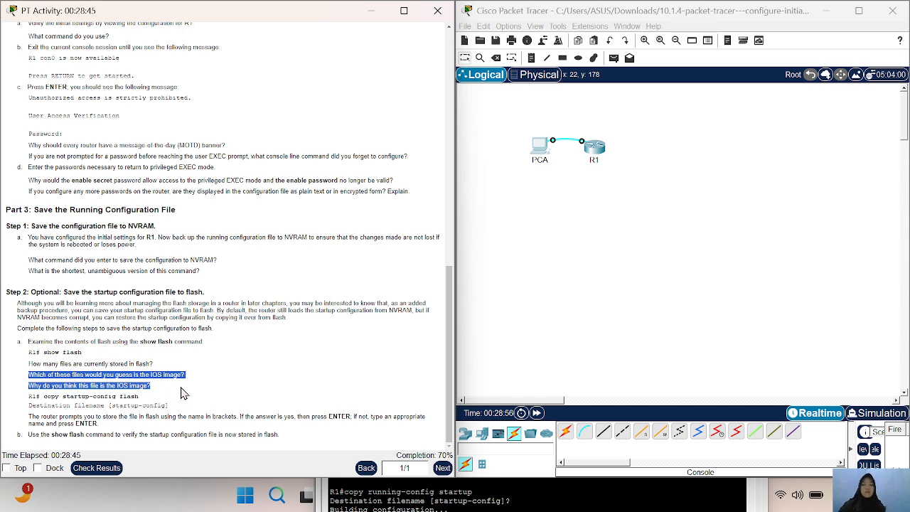
click(356, 386)
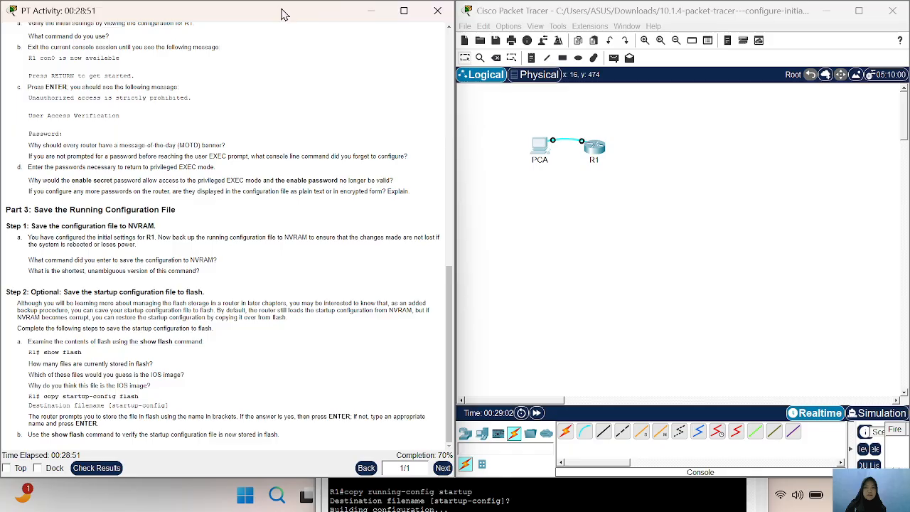
- Release the activity instructions from the half-screen layout and bring the PCA terminal window in front of them
drag(280, 11, 104, 67)
scroll(581, 321, down, 5)
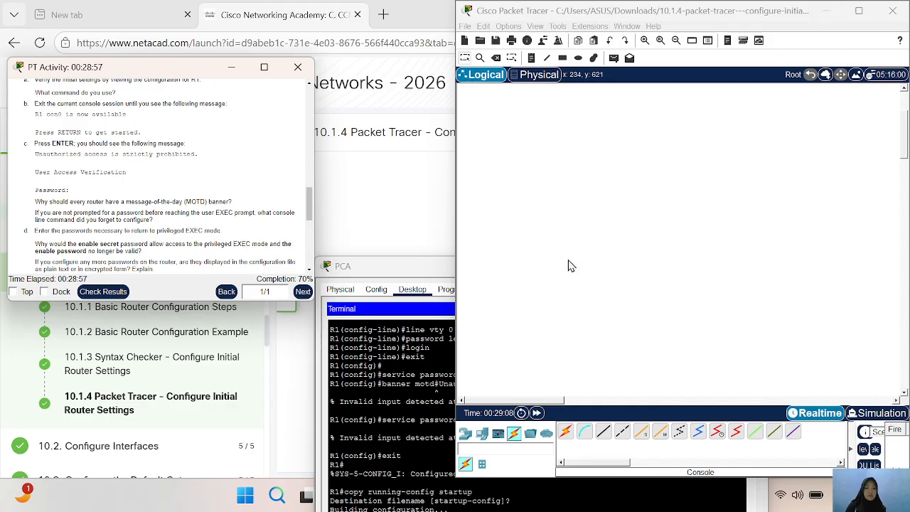
drag(389, 278, 50, 121)
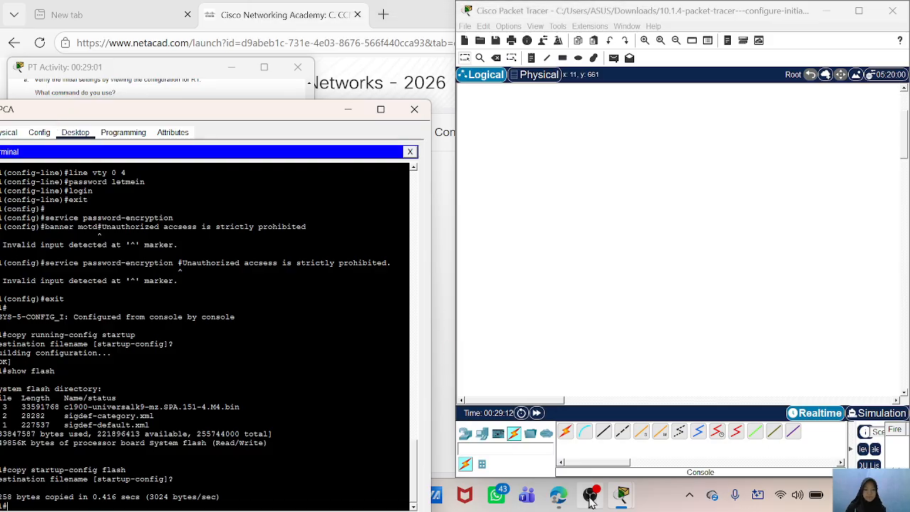